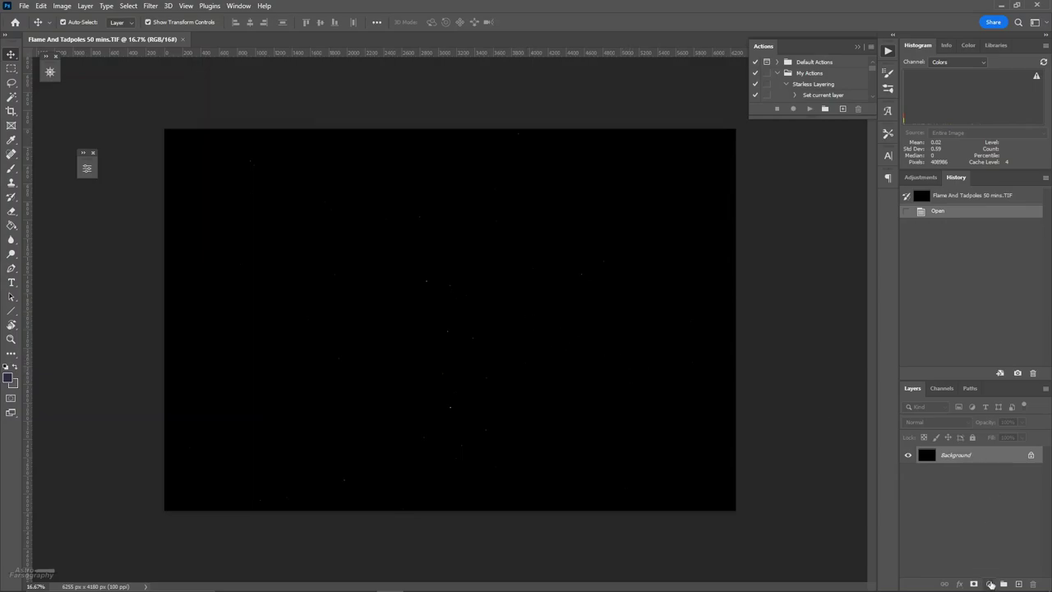
Add a Curves adjustment layer using the Arcsinh100 preset to stretch the dark image.
left_click(991, 586)
left_click(1011, 449)
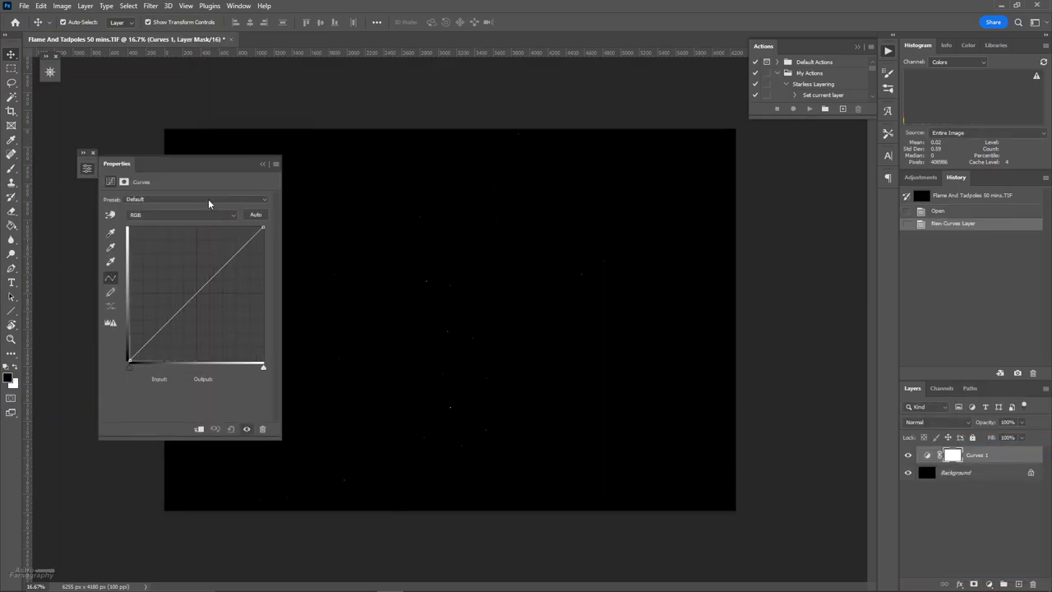
left_click(209, 201)
left_click(208, 206)
left_click(184, 202)
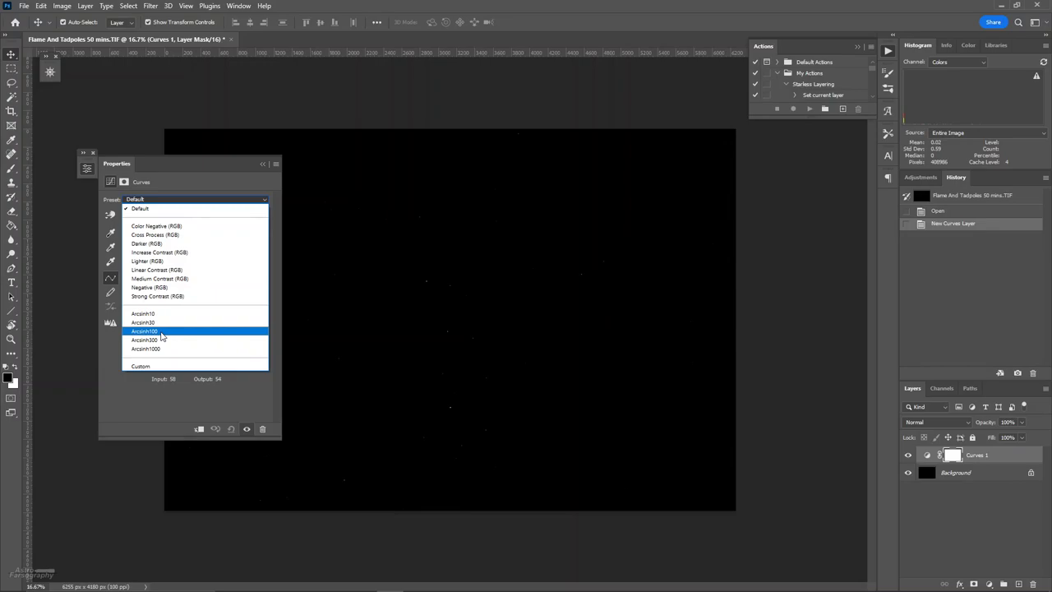
left_click(168, 332)
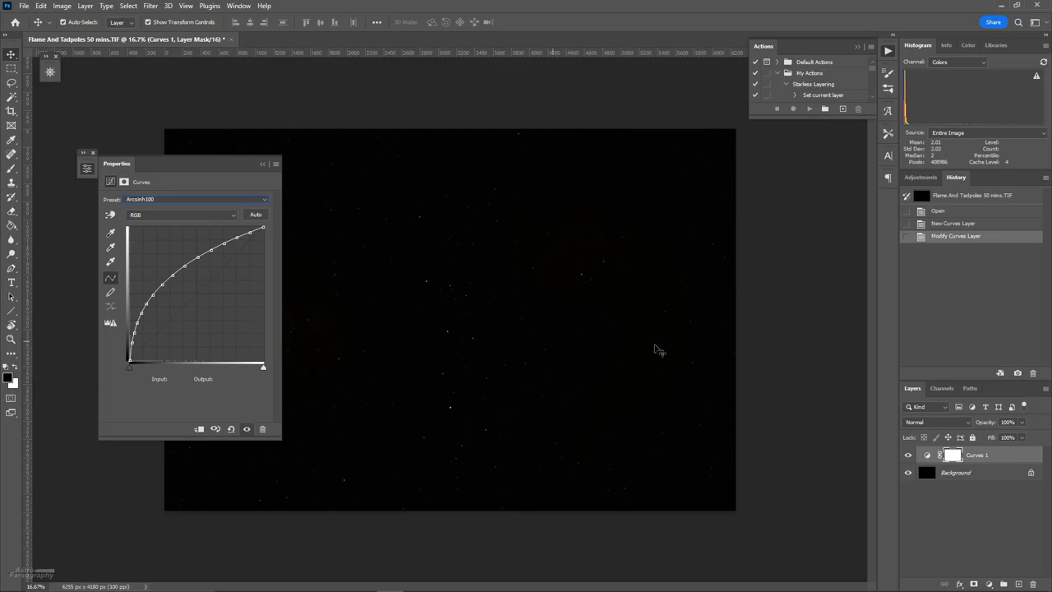
Duplicate the curves layer as Curves 1 copy and stamp visible into a new Layer 1.
left_click_drag(999, 456, 1004, 584)
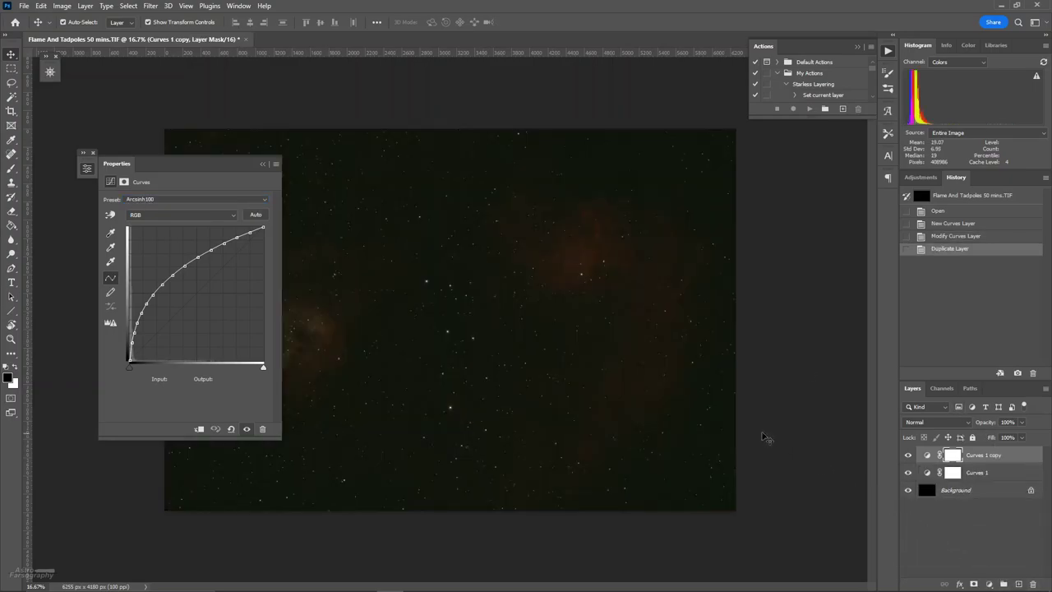
key("ctrl+shift+alt+e")
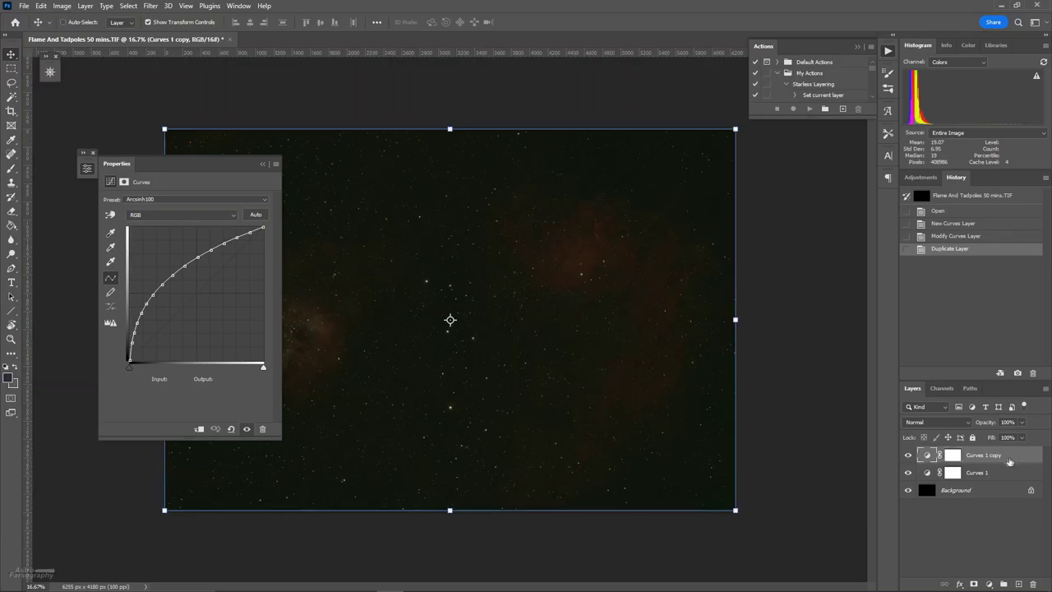
double_click(261, 165)
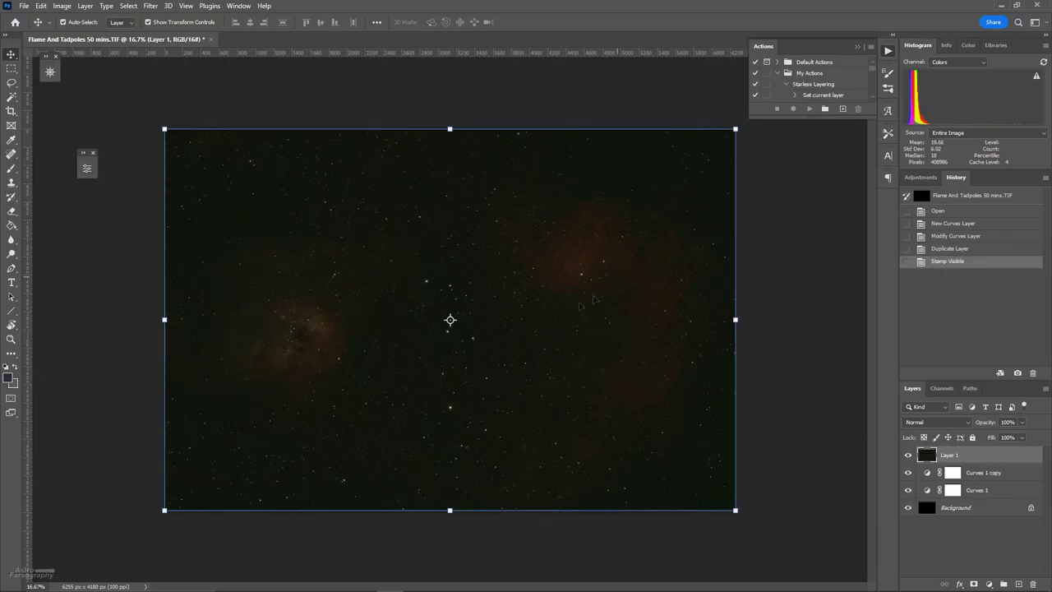
Delete both curves layers and the Background, then make two copies of Layer 1.
left_click(989, 479)
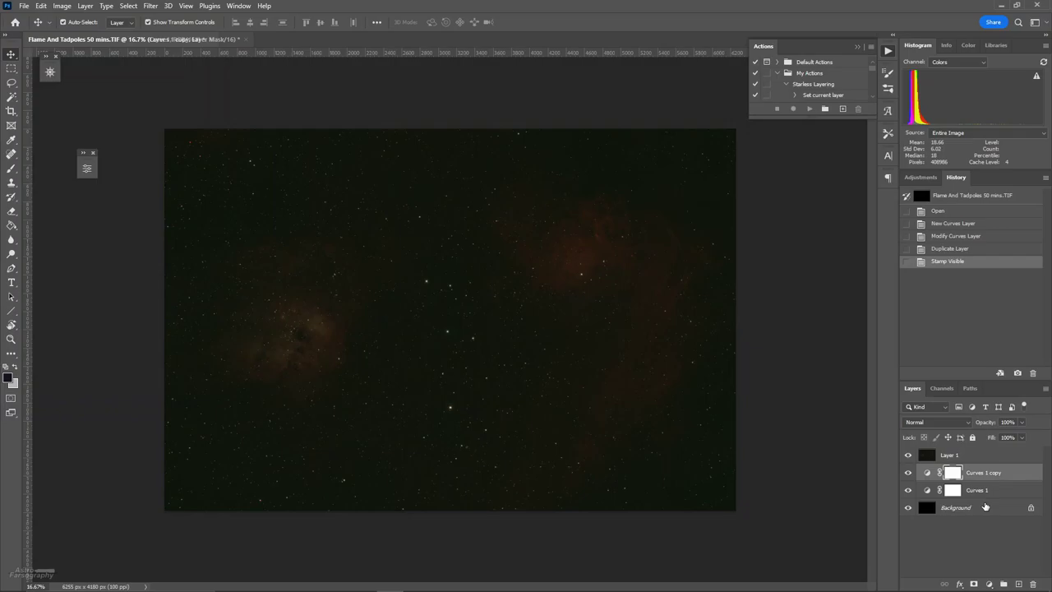
left_click(983, 490, "shift")
left_click_drag(985, 477, 1032, 583)
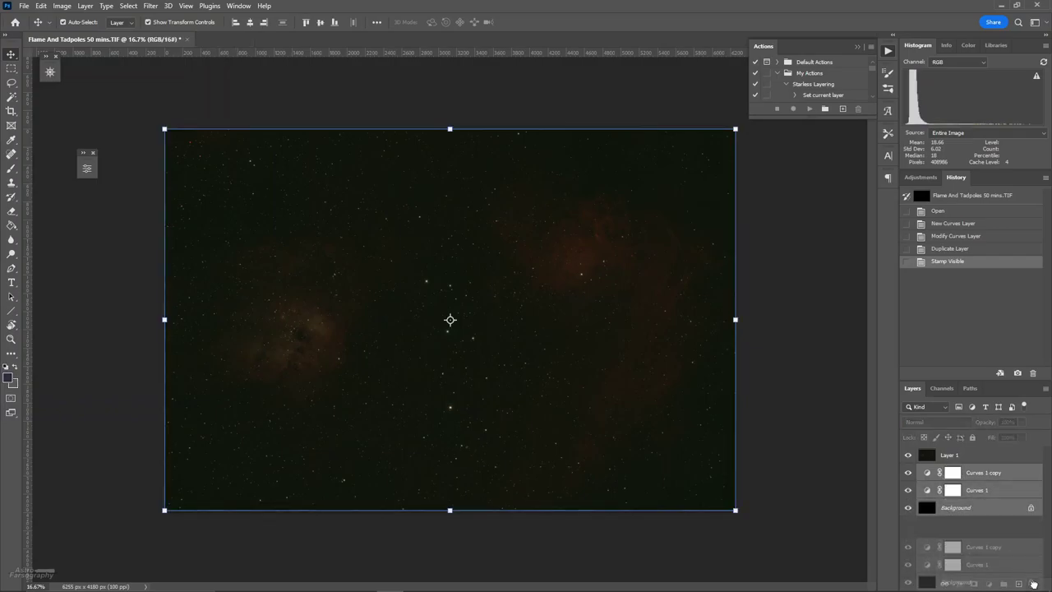
left_click_drag(978, 458, 1020, 582)
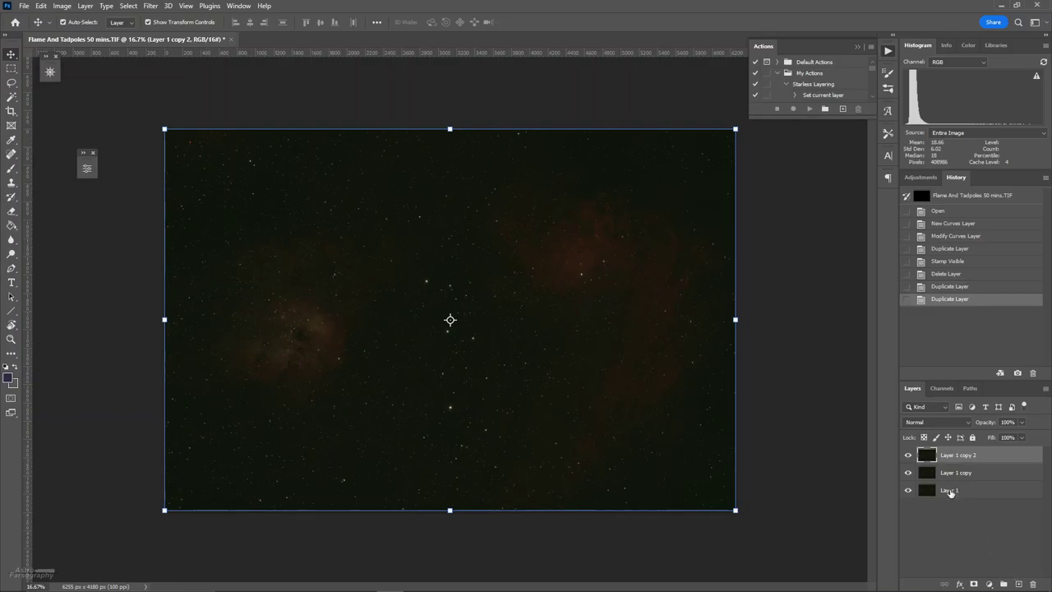
Rename the three layers Original, Starless and Stars from bottom to top.
double_click(950, 490)
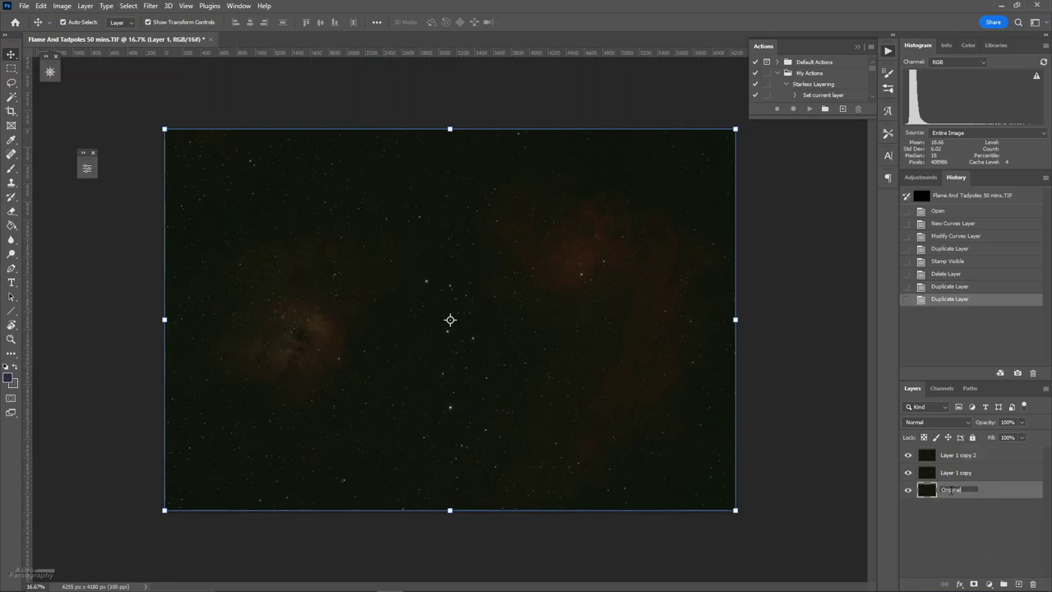
type("Original")
key("Return")
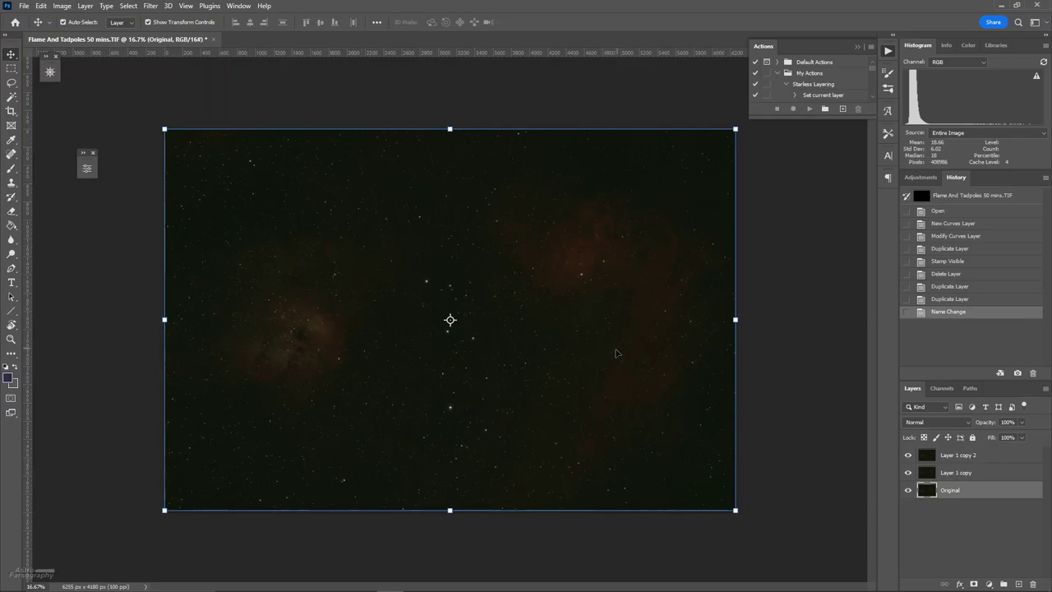
double_click(959, 474)
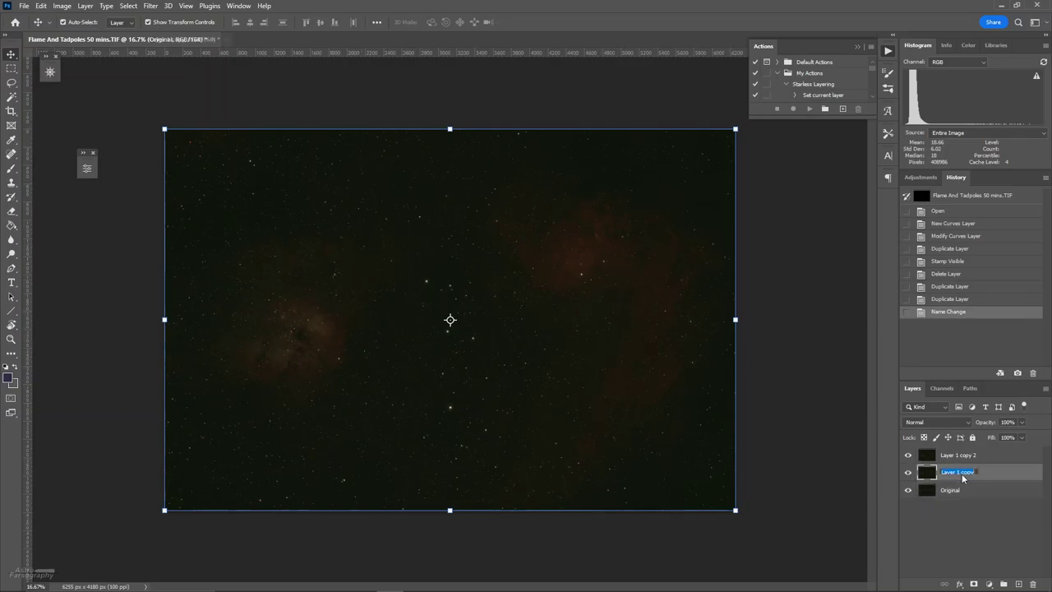
type("St")
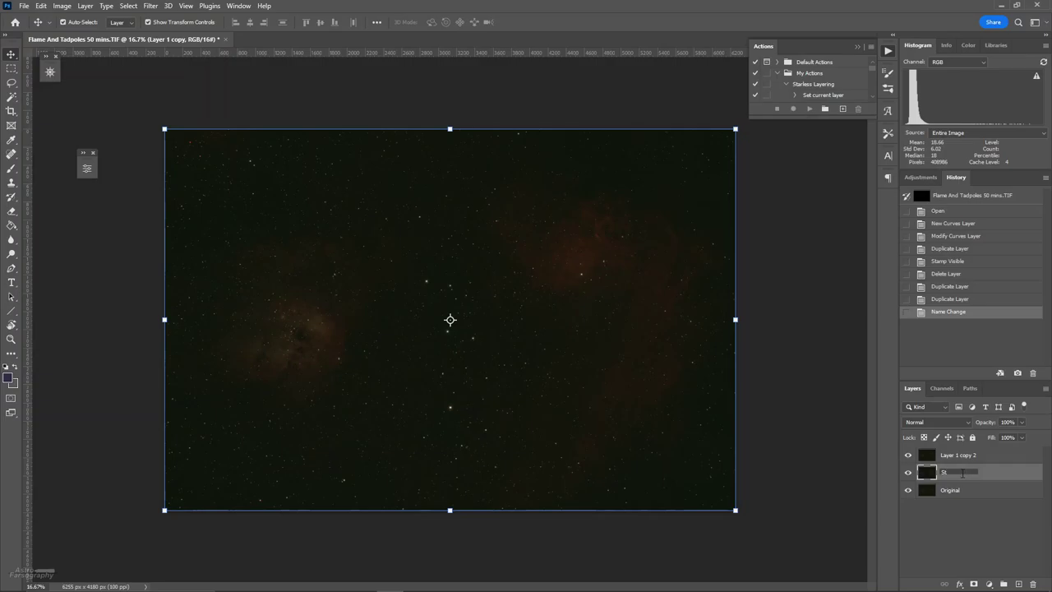
type("arless")
key("Return")
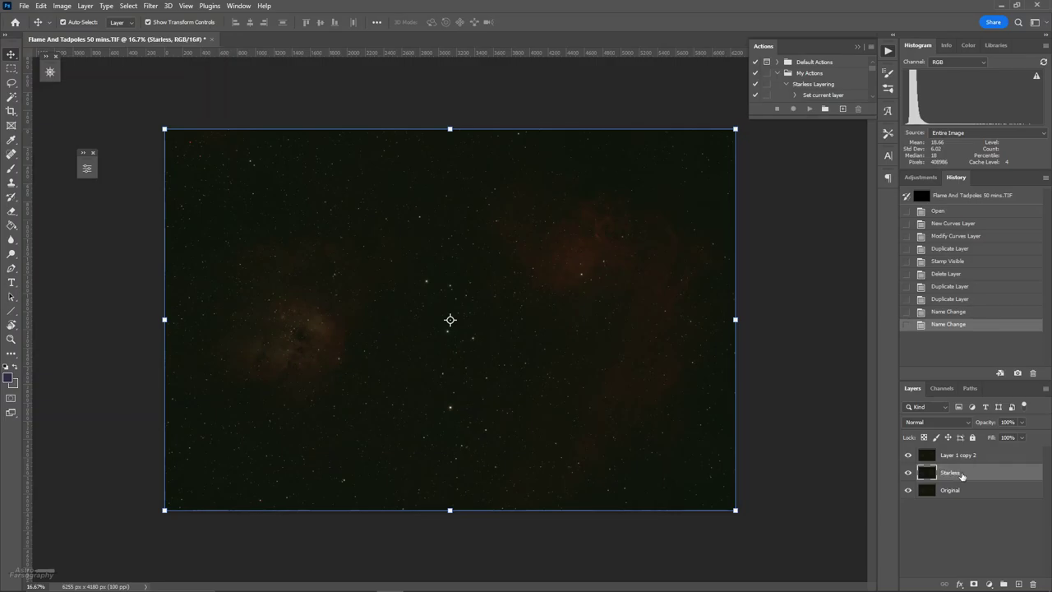
double_click(967, 457)
type("Stars")
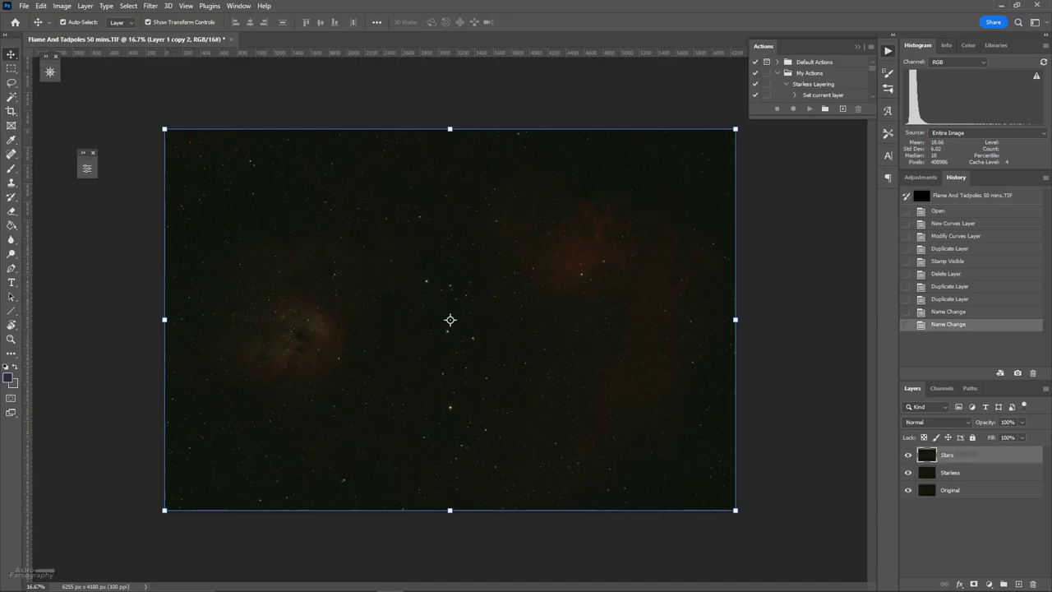
key("Return")
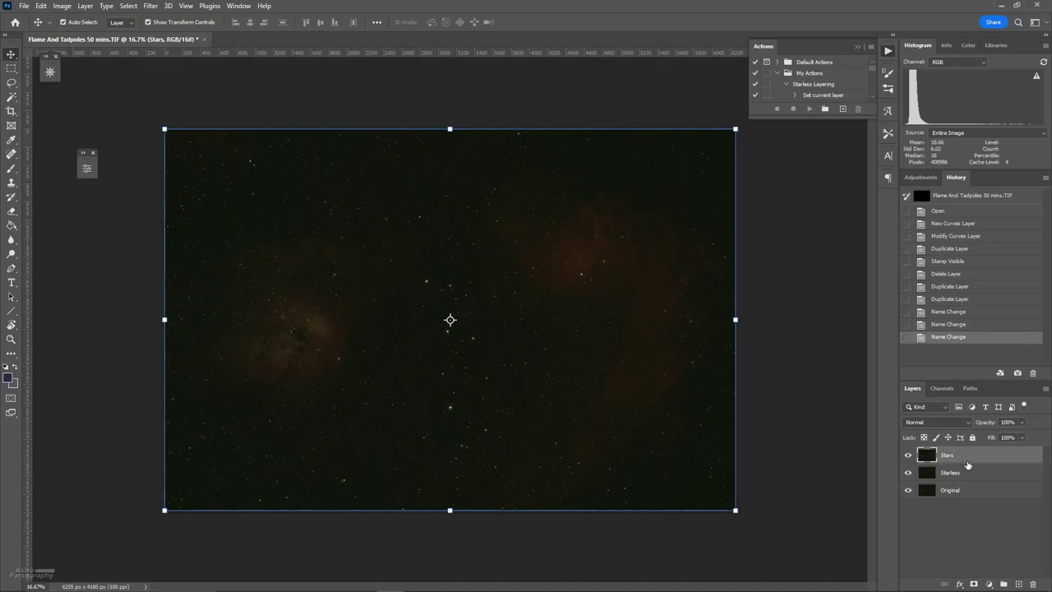
left_click(962, 474)
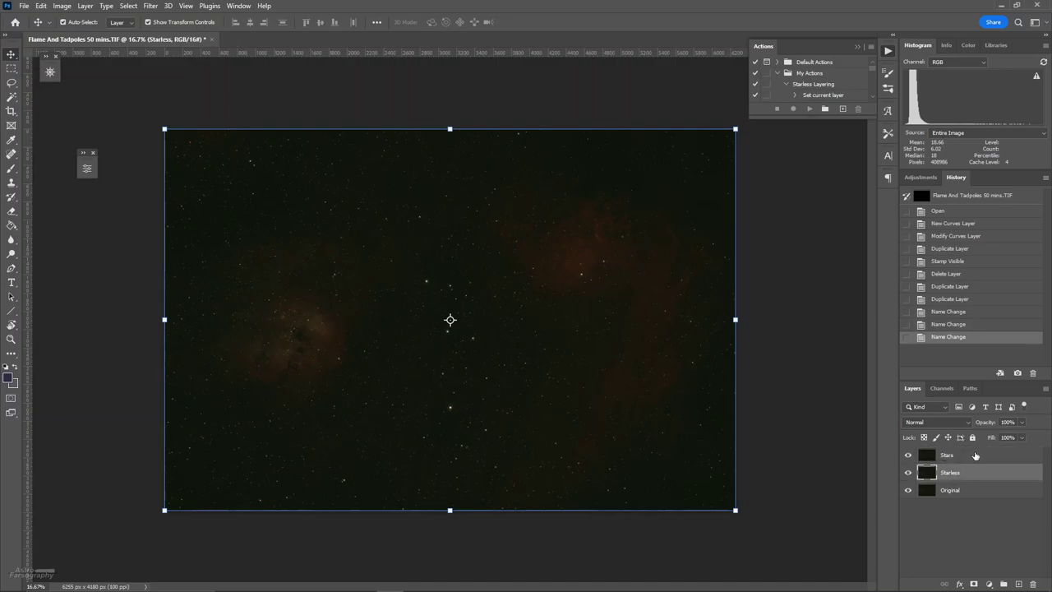
left_click(967, 458)
Hide Stars, remove stars from Starless with RC-Astro StarXTerminator, then duplicate Starless.
left_click(909, 457)
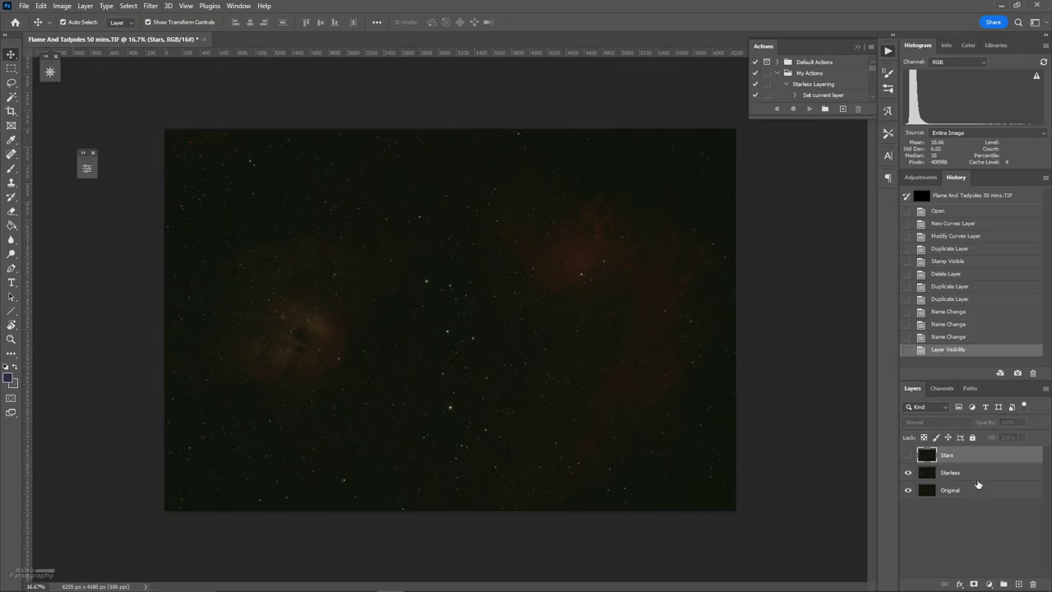
left_click(979, 475)
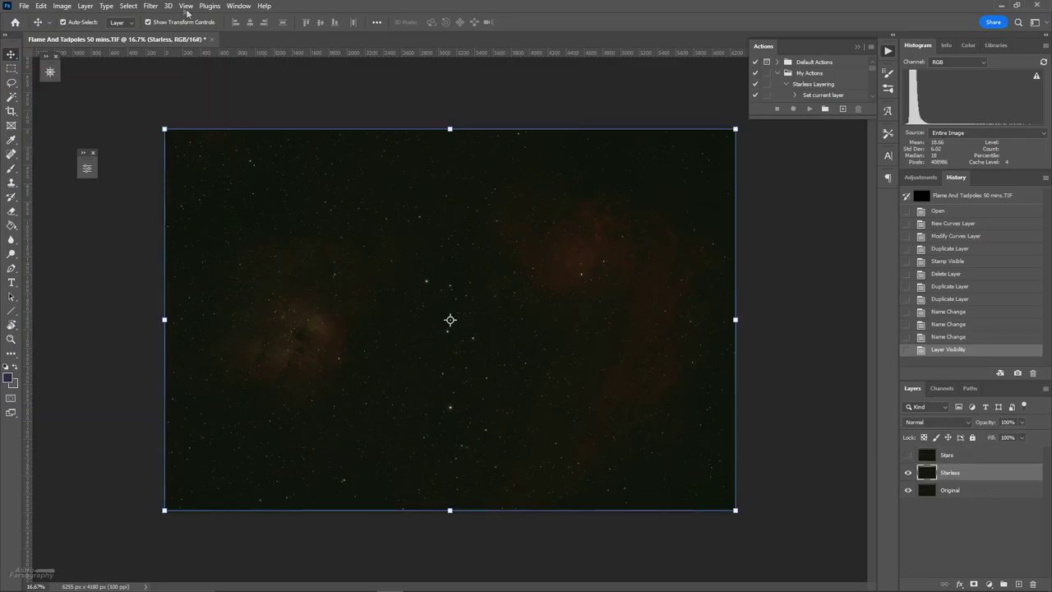
left_click(151, 6)
mouse_move(176, 268)
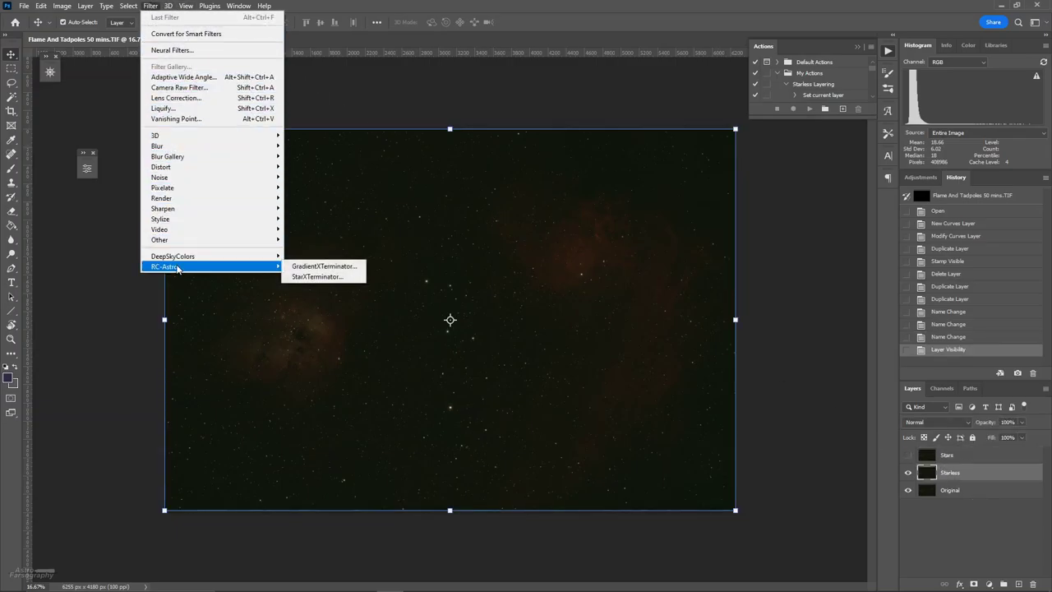
left_click(317, 276)
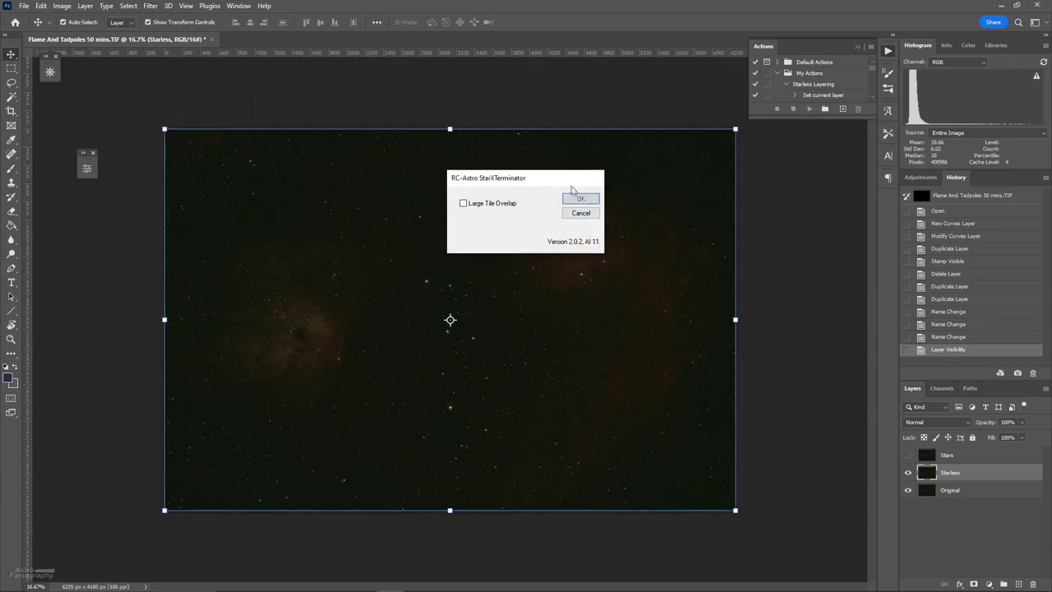
left_click(567, 201)
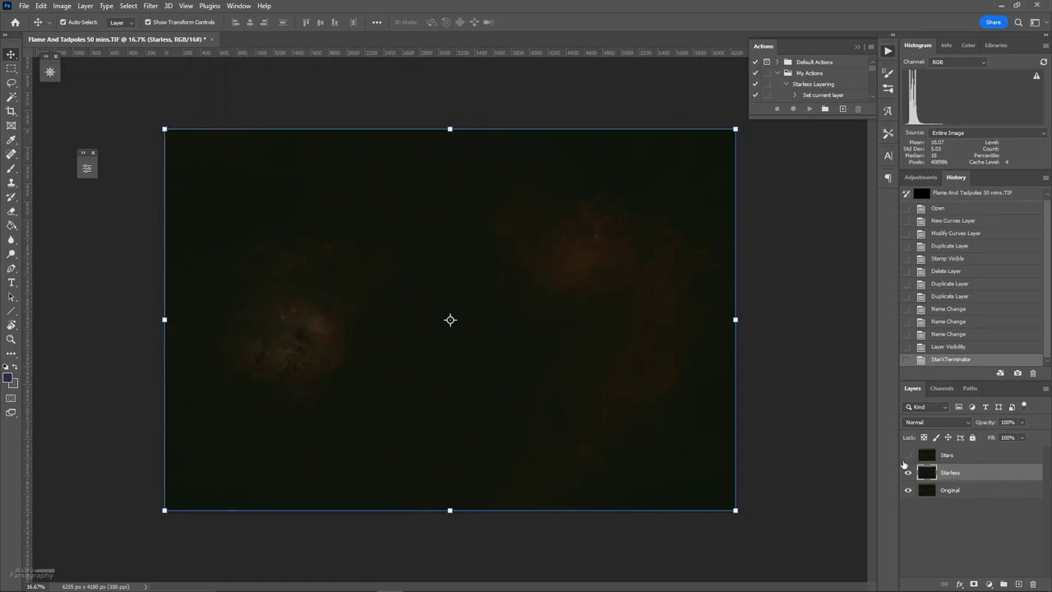
mouse_move(977, 472)
left_mouse_down()
mouse_move(982, 452)
mouse_move(1017, 584)
mouse_move(982, 457)
left_mouse_up()
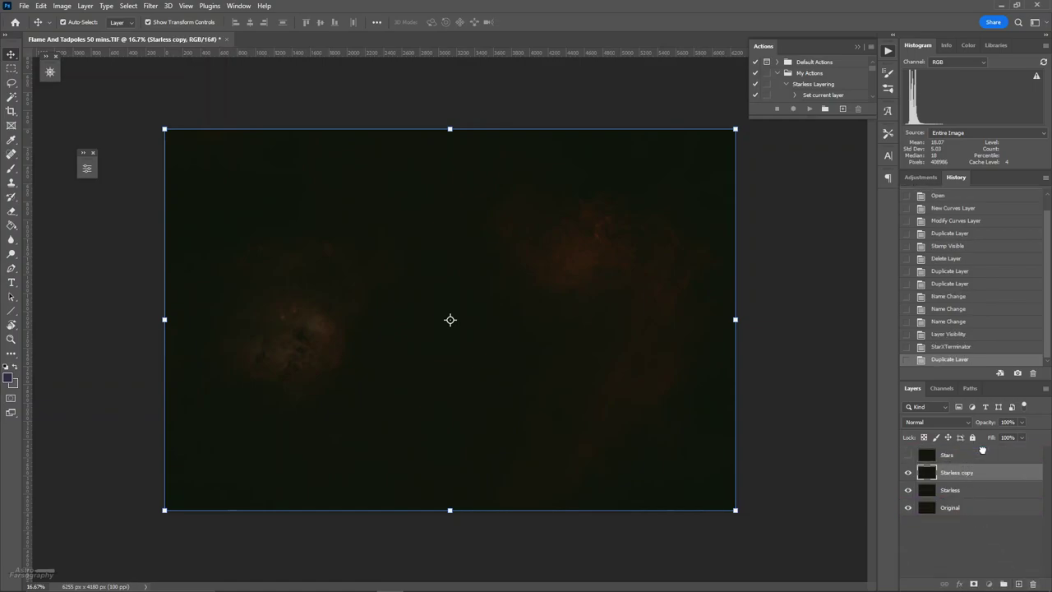
Invert Starless copy in Divide mode, invert Stars, and merge the copy down to isolate the stars.
key("ctrl+i")
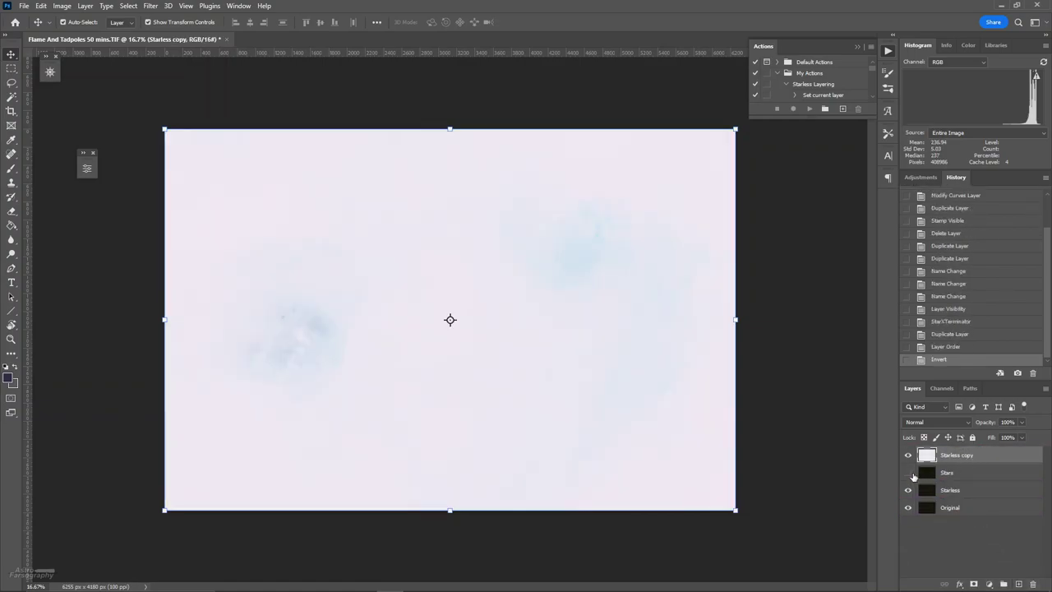
left_click(919, 422)
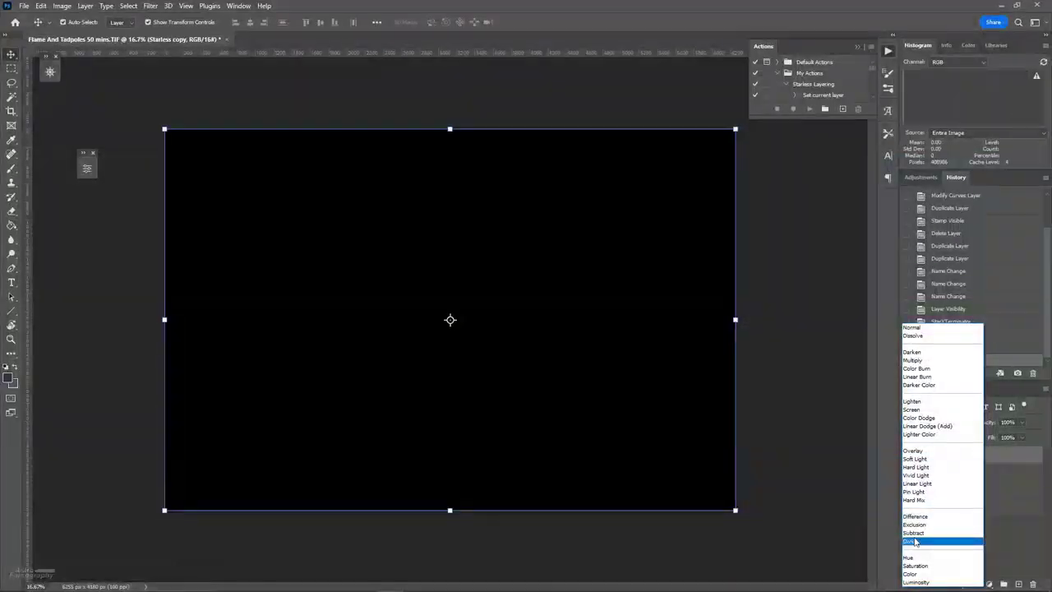
left_click(914, 541)
left_click(908, 472)
left_click(966, 476)
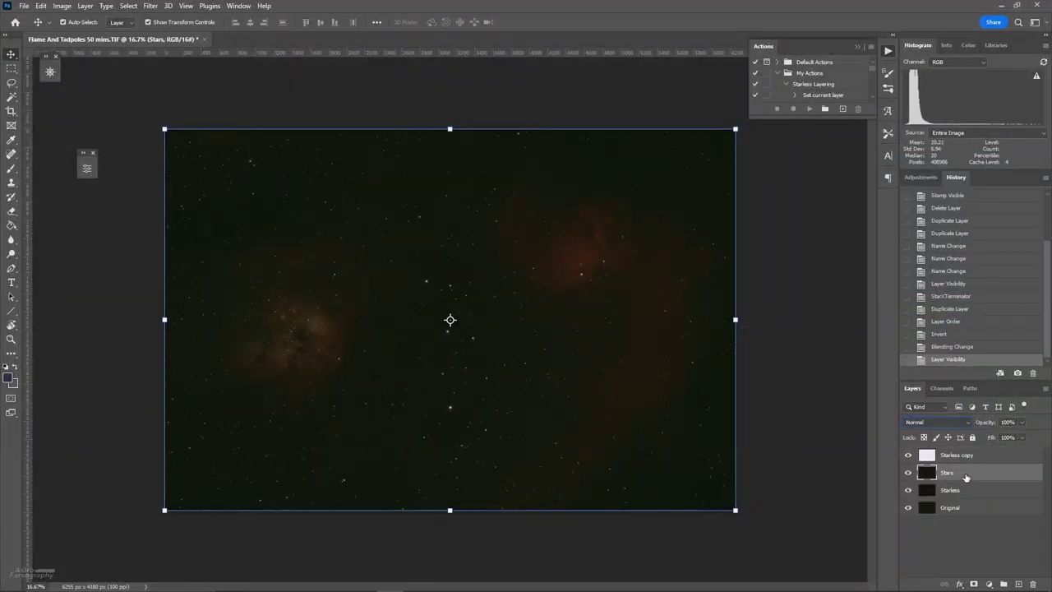
key("ctrl+i")
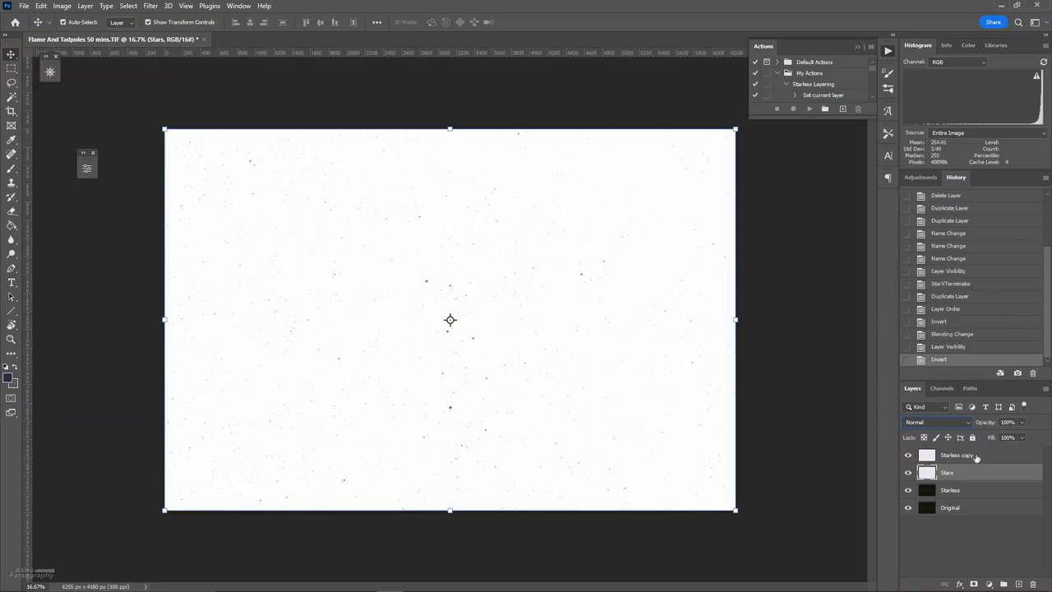
left_click(976, 458)
right_click(976, 458)
left_click(940, 453)
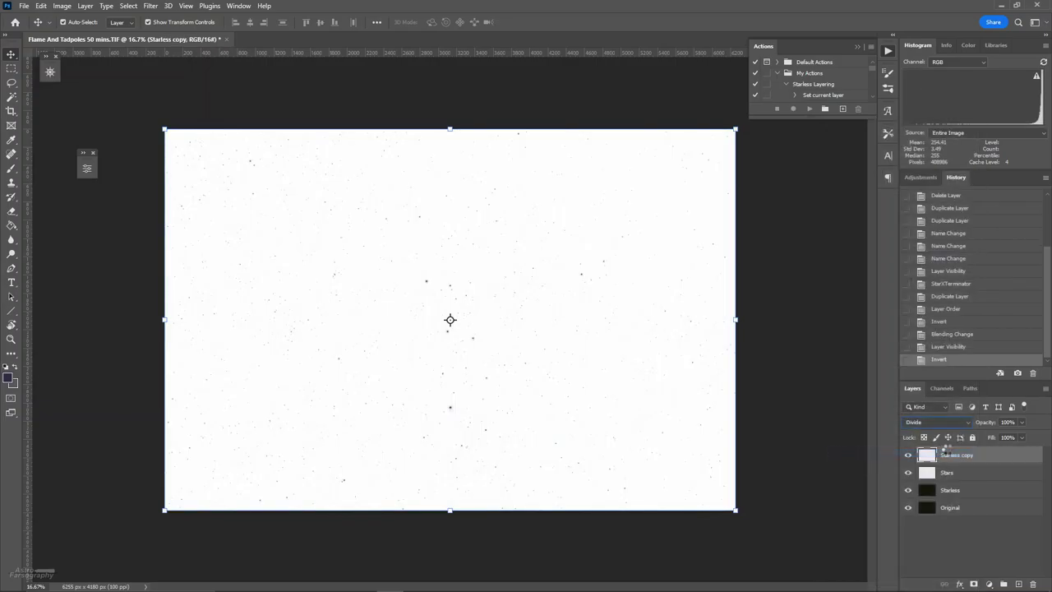
Set Stars to Screen, invert it back, hide it, and move Starless above Stars.
left_click(941, 423)
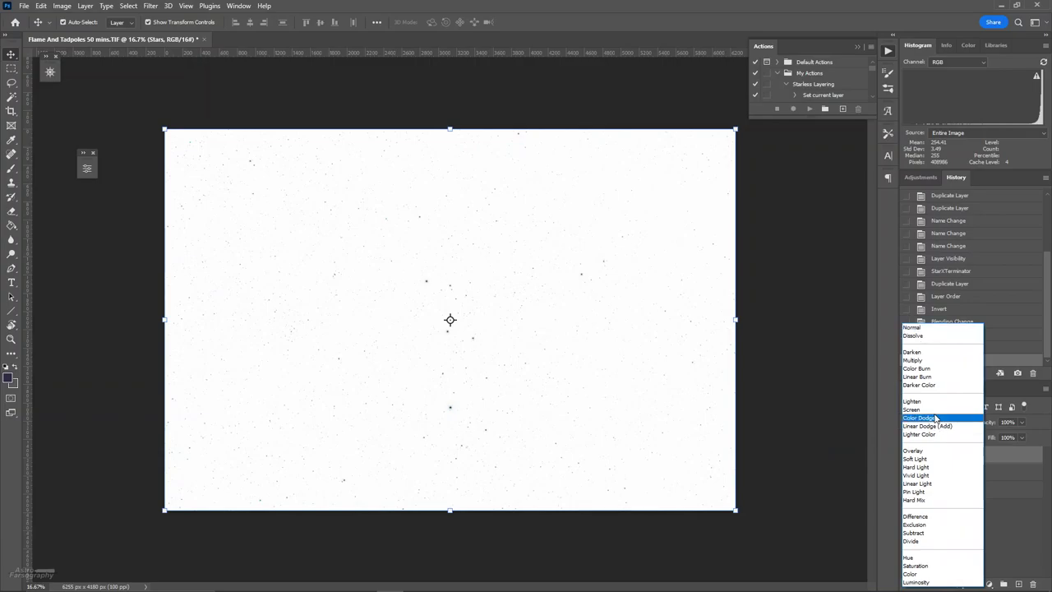
left_click(934, 410)
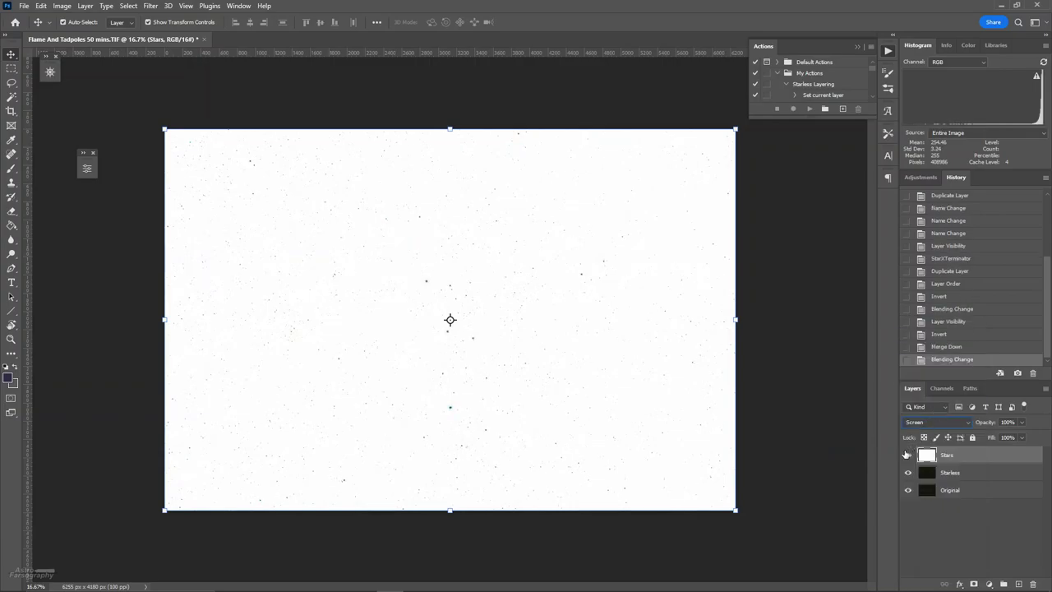
key("ctrl+i")
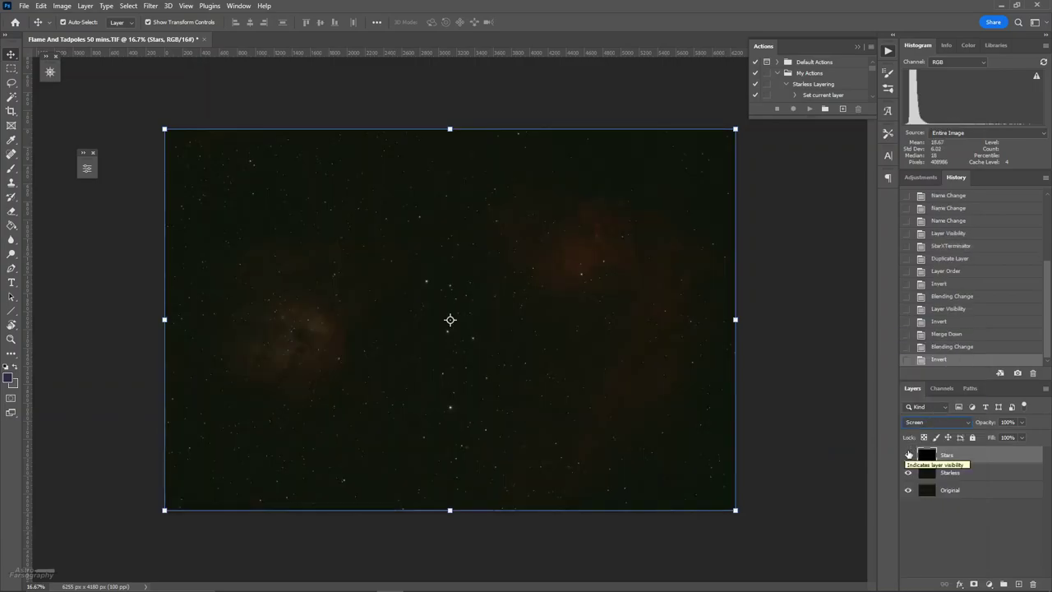
left_click(910, 454)
left_click(909, 473)
left_click(909, 473)
left_click_drag(976, 480, 973, 454)
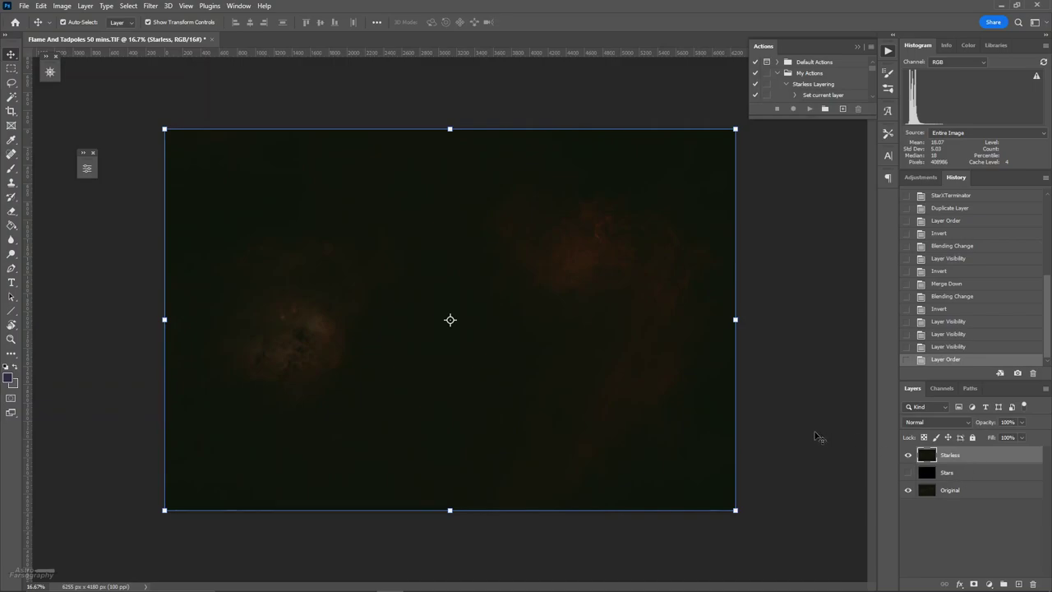
Show the histogram in Colors and add an Arcsinh100 Curves 1 layer to the starless image.
left_click(949, 63)
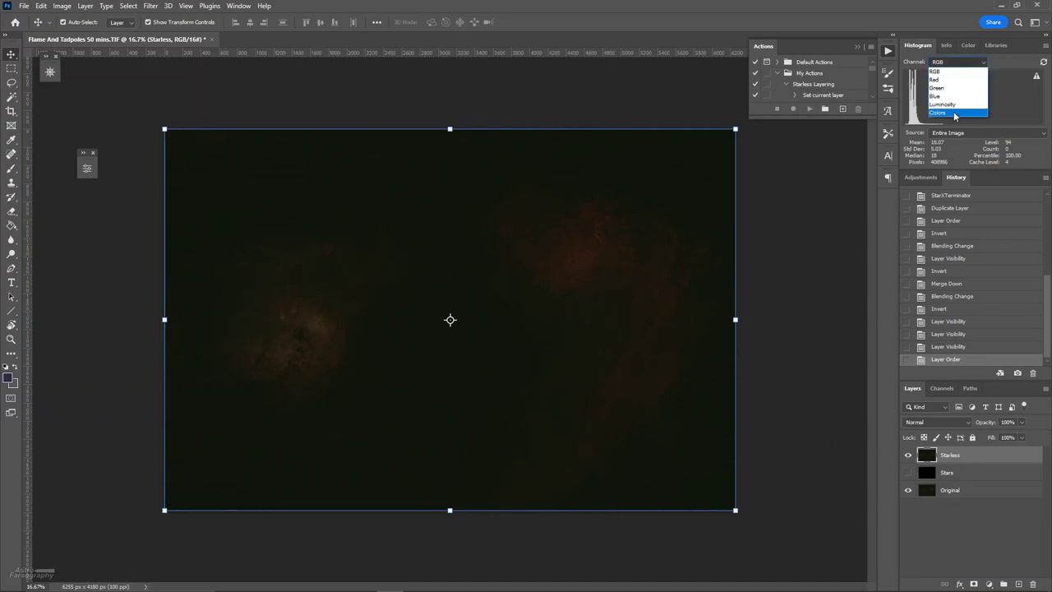
left_click(954, 113)
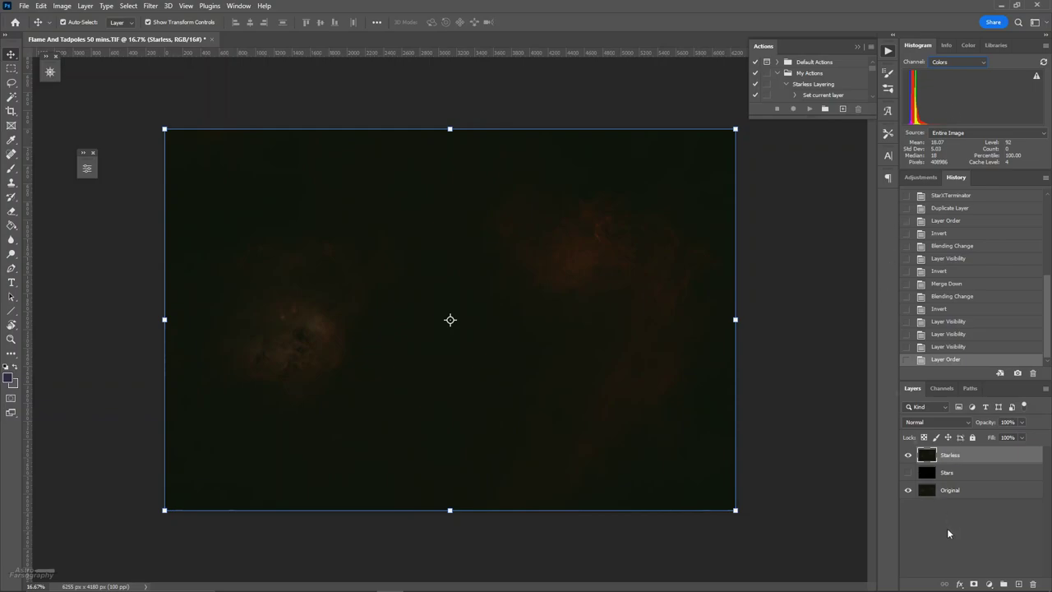
left_click(989, 583)
left_click(993, 445)
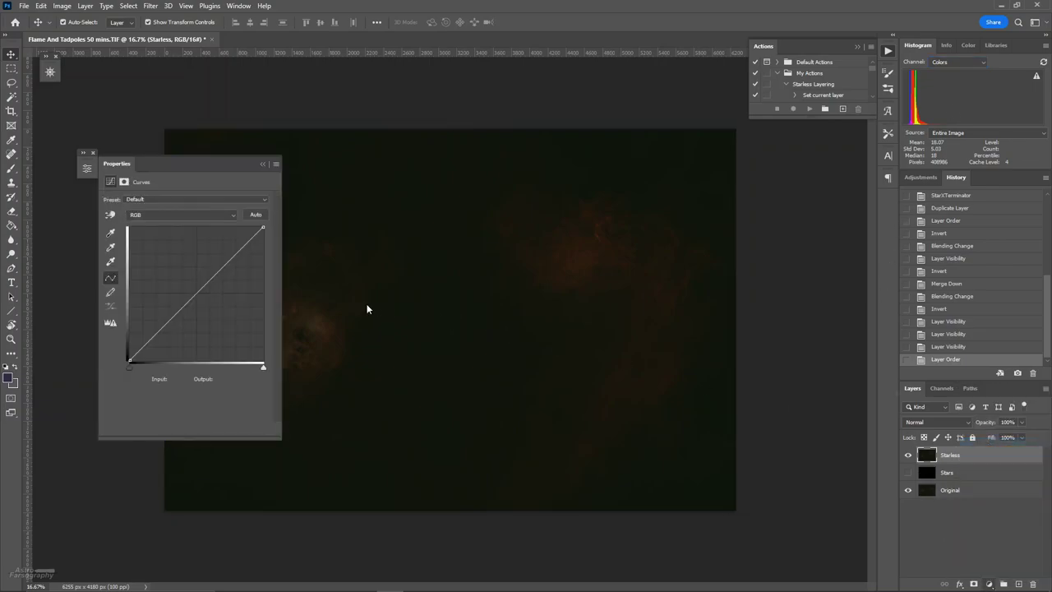
left_click(190, 199)
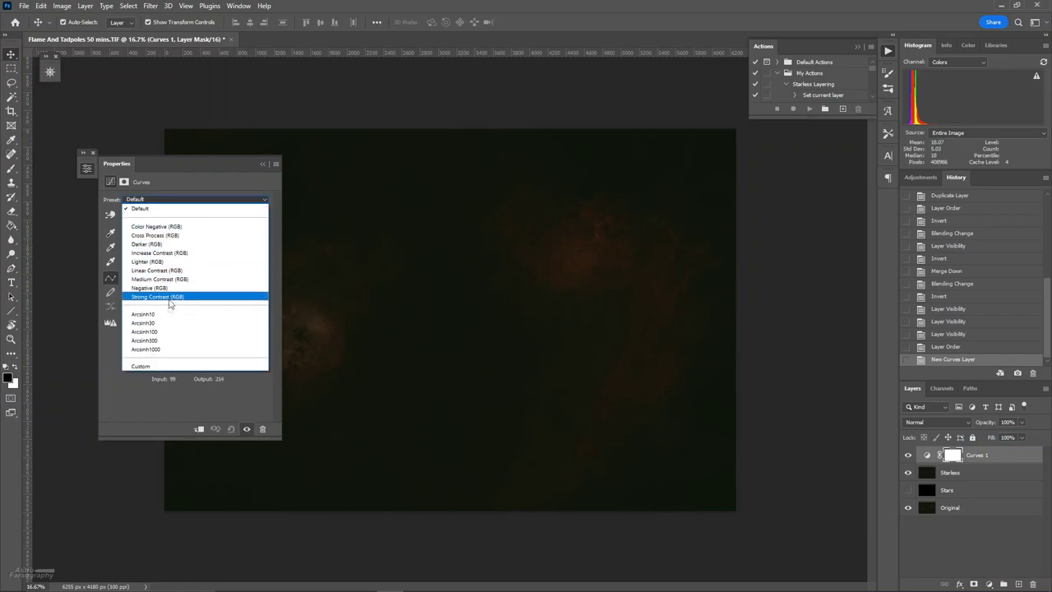
left_click(169, 322)
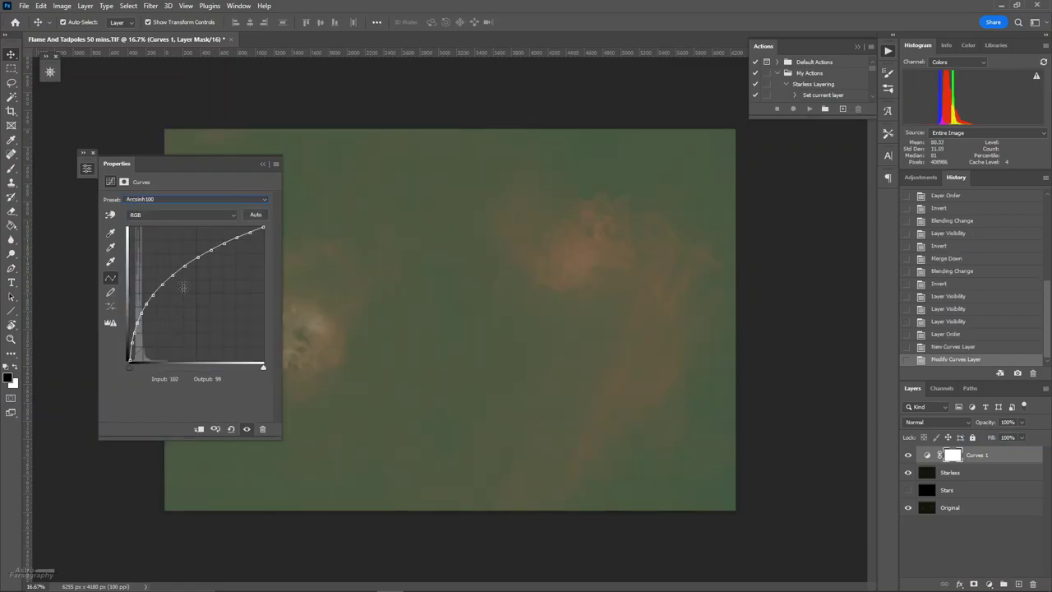
Stamp the visible starless result into a new top Layer 1.
left_click(263, 165)
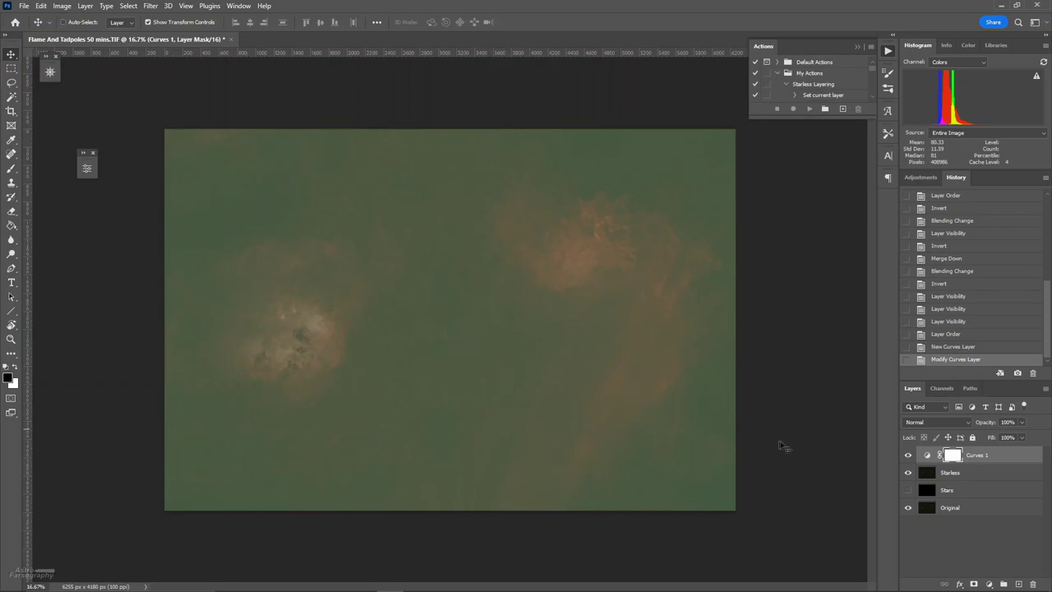
key("ctrl+shift+alt+e")
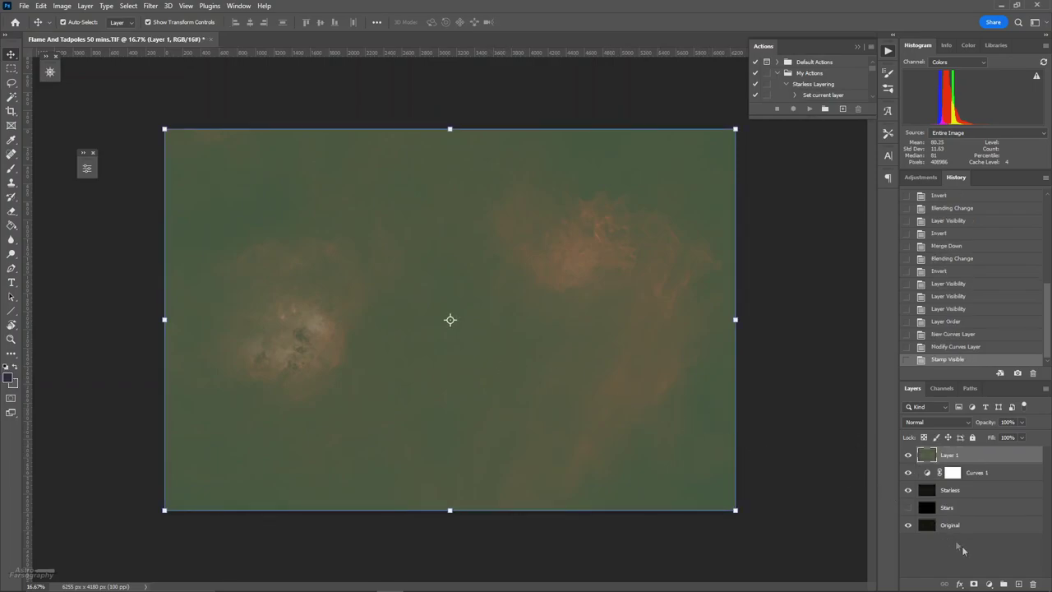
left_click(989, 583)
Add Curves 2 and set its gray point on background sky to remove the green cast.
left_click(982, 442)
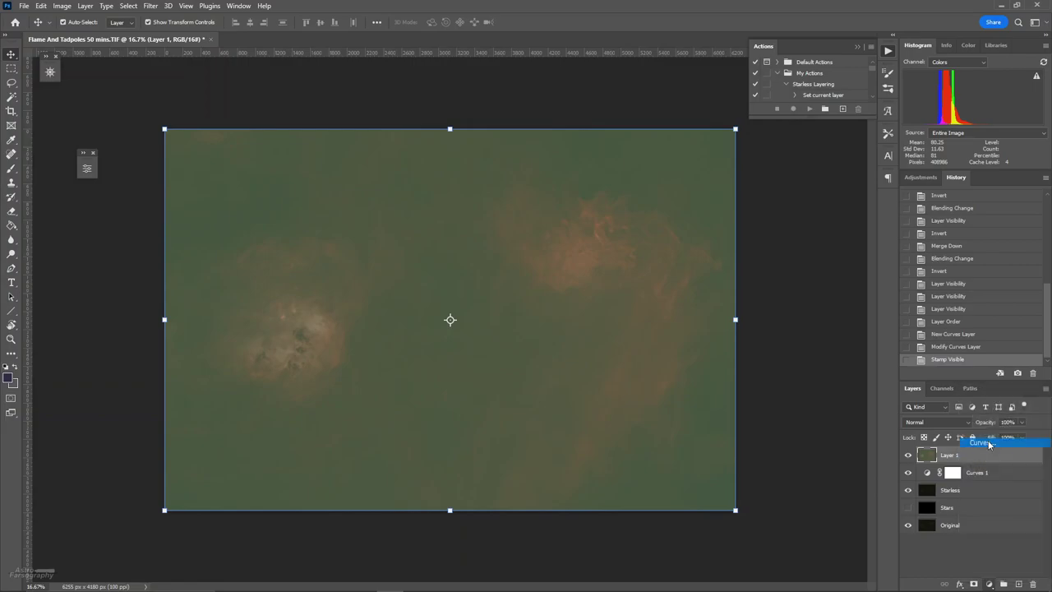
left_click(114, 248)
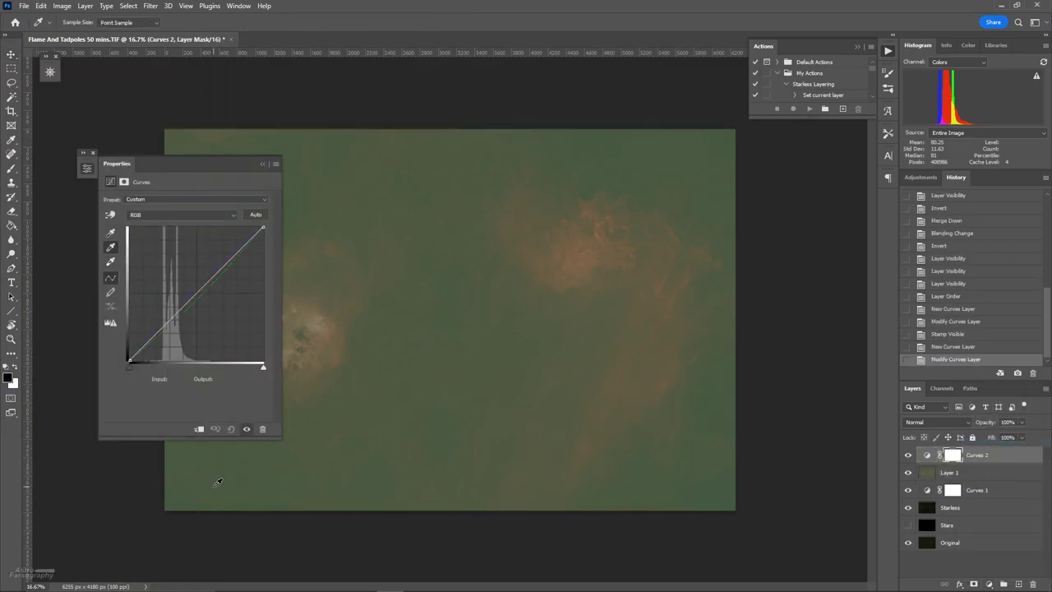
left_click(219, 481)
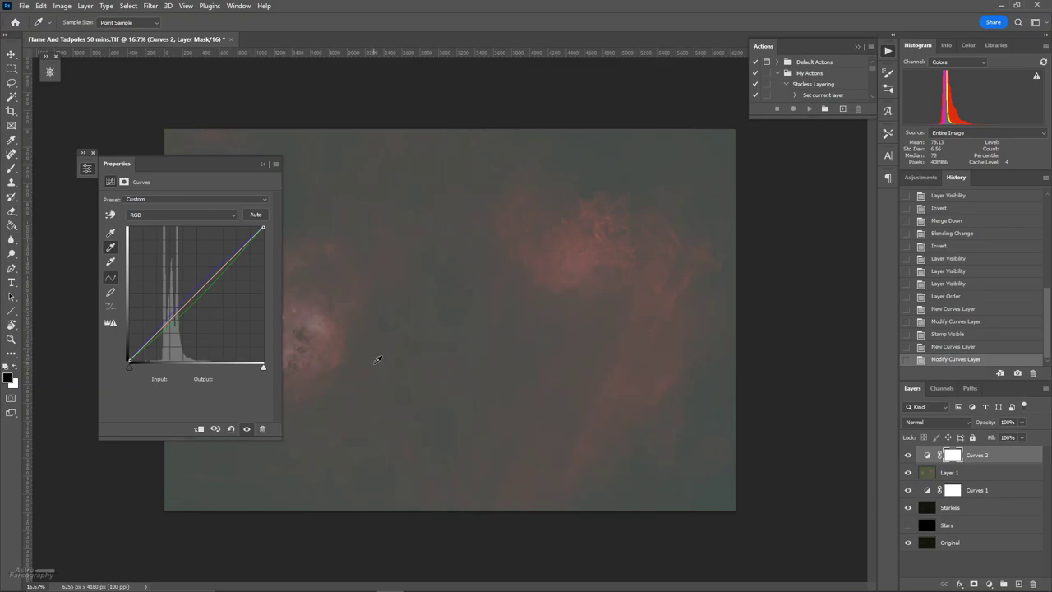
left_click(263, 165)
key("v")
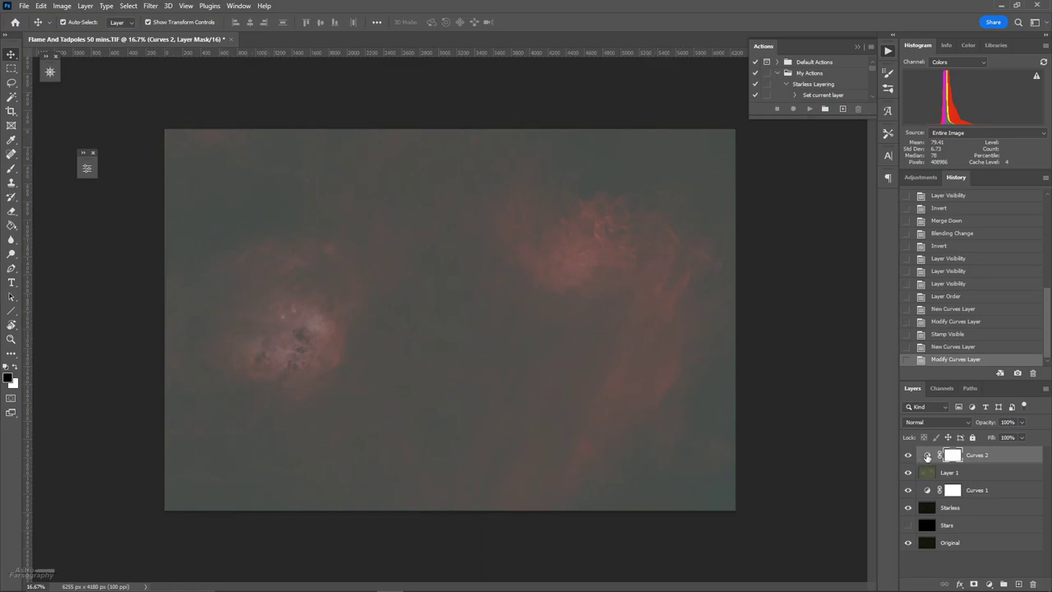
Add Curves 3 and raise the Green channel's black point.
left_click(989, 583)
left_click(982, 444)
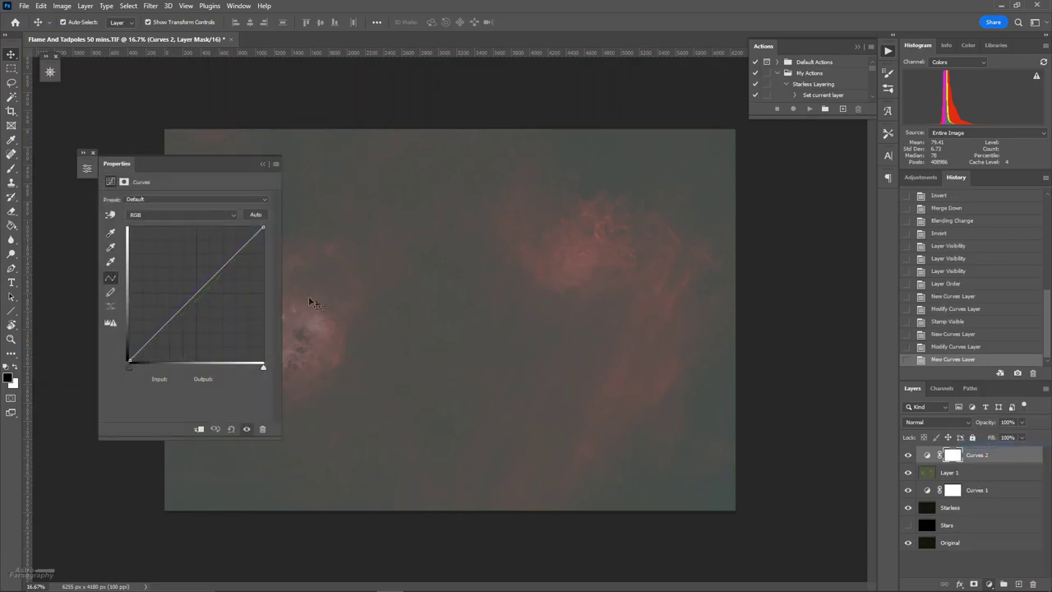
left_click(152, 214)
left_click(148, 244)
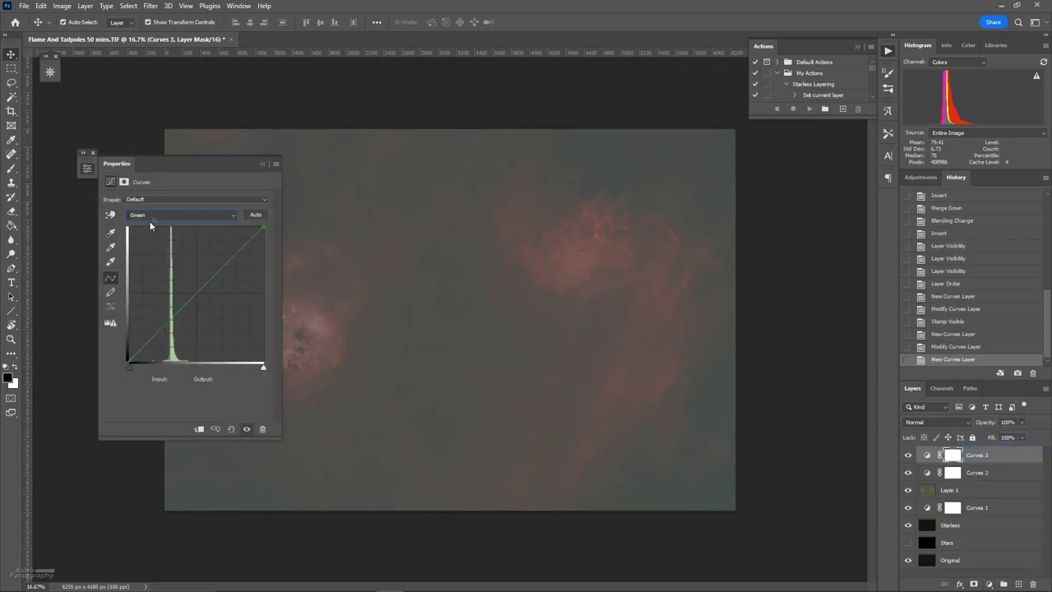
left_click_drag(129, 365, 136, 377)
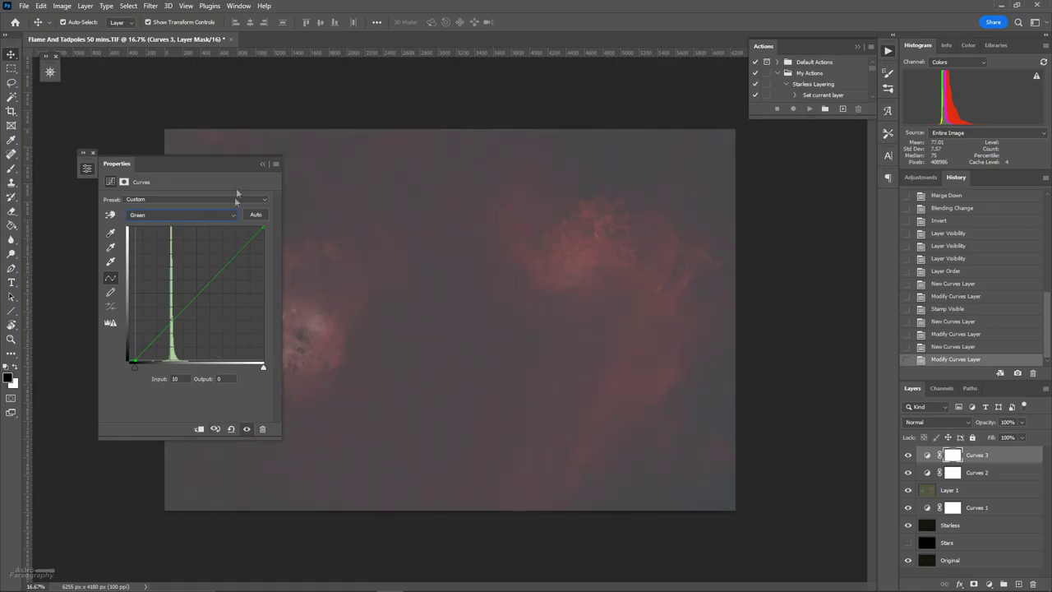
left_click(263, 166)
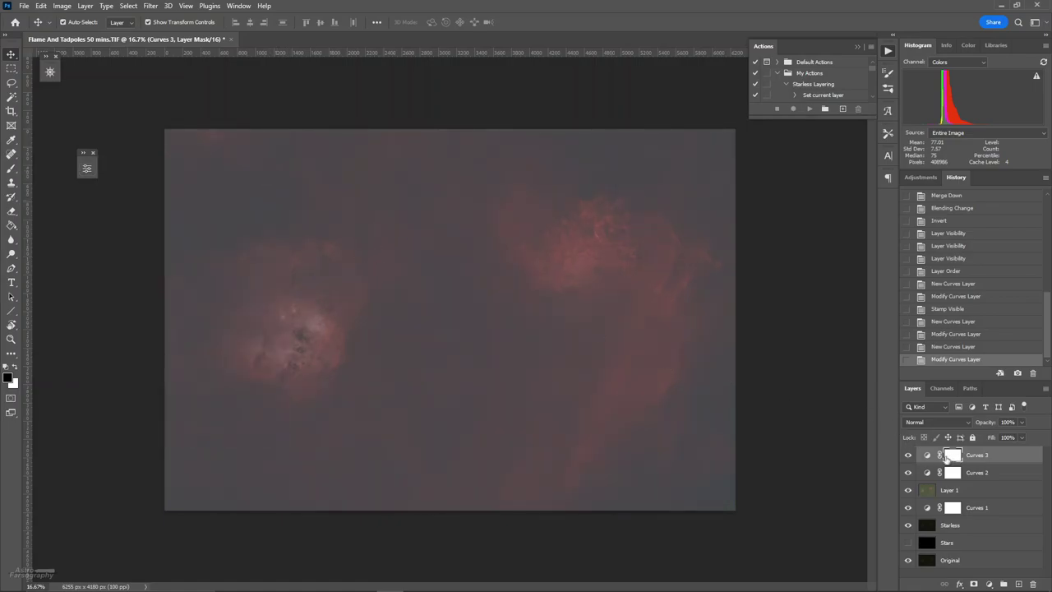
Set Curves 3's RGB black point to 28 and lift midtones and highlights to brighten the nebulae.
double_click(929, 457)
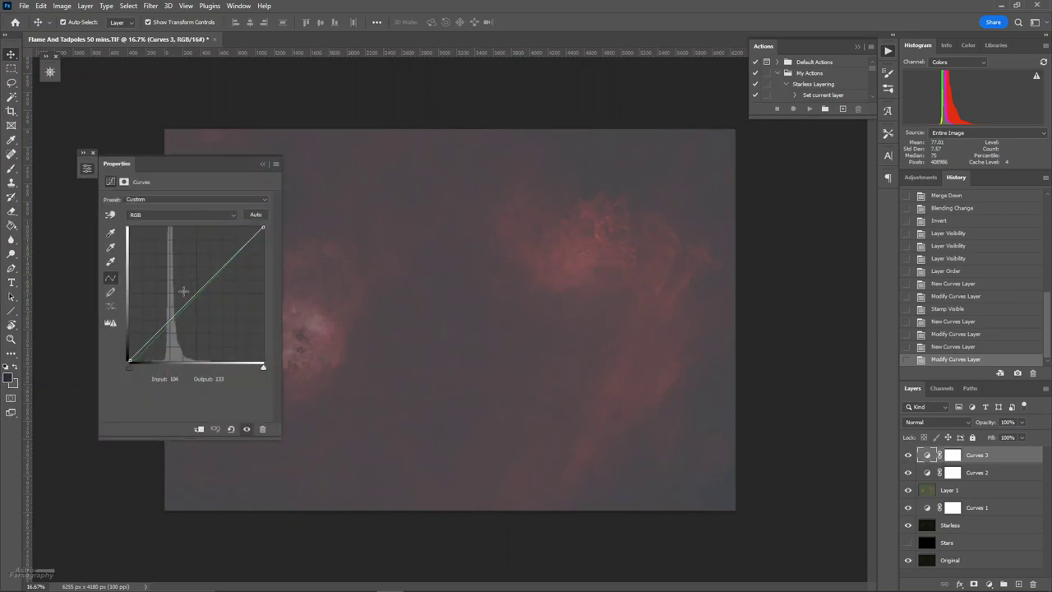
left_click_drag(130, 367, 147, 377)
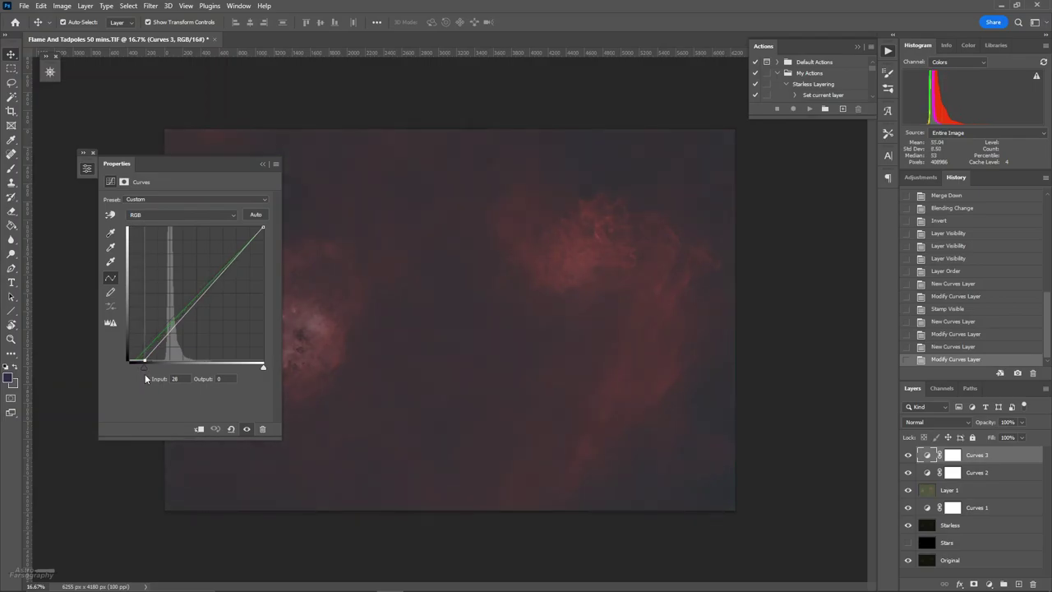
left_click_drag(205, 298, 178, 293)
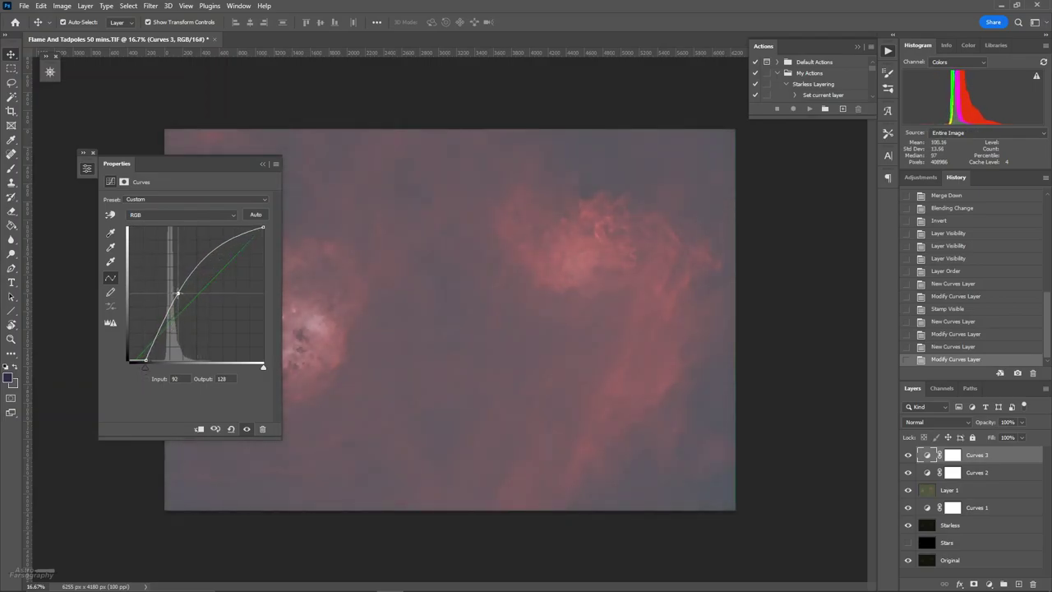
left_click_drag(218, 250, 220, 249)
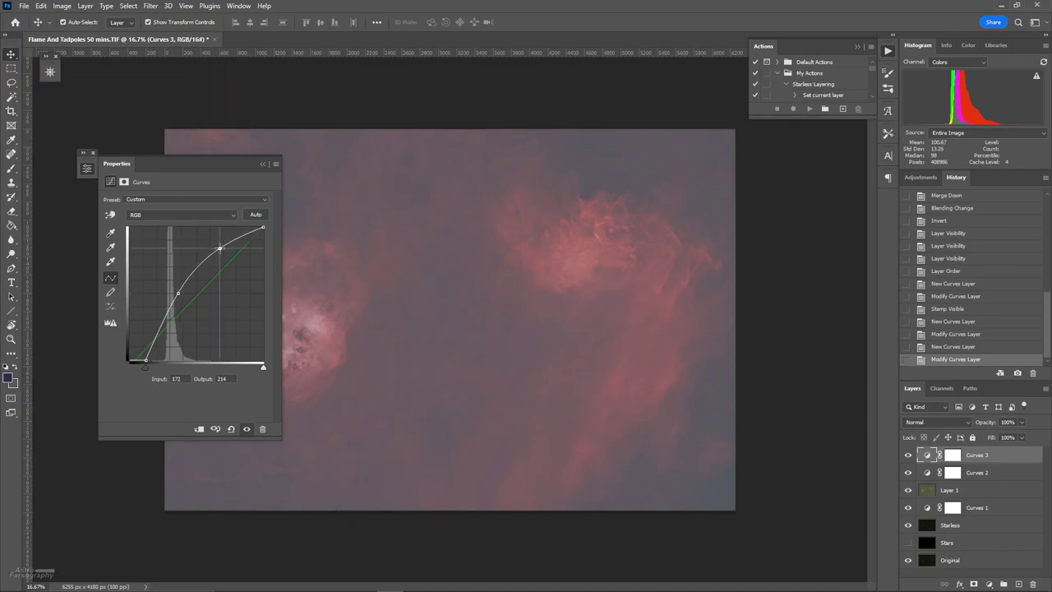
left_click(263, 162)
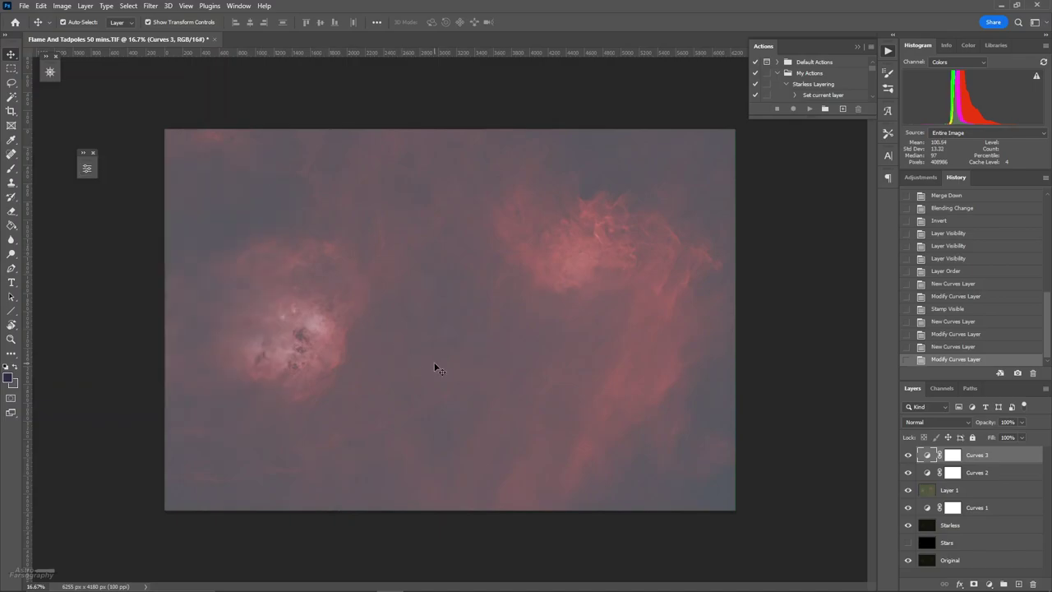
Stamp visible into Layer 2, enable Auto-Select, inspect the nebula zoomed in, and add Curves 4.
key("ctrl+shift+alt+e")
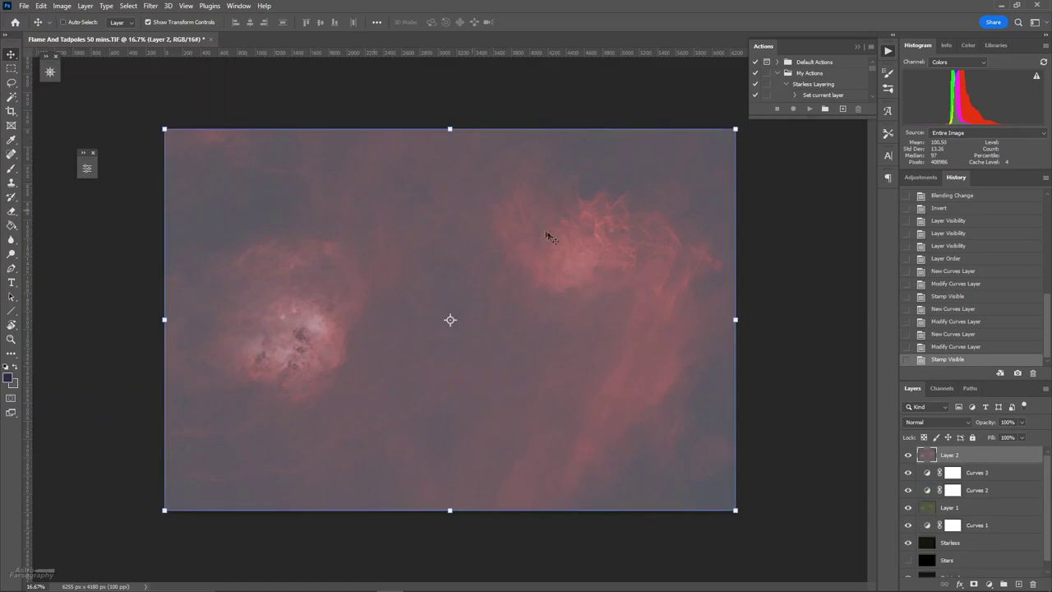
key("ctrl")
scroll(251, 301, "up", 3)
scroll(207, 336, "up", 3)
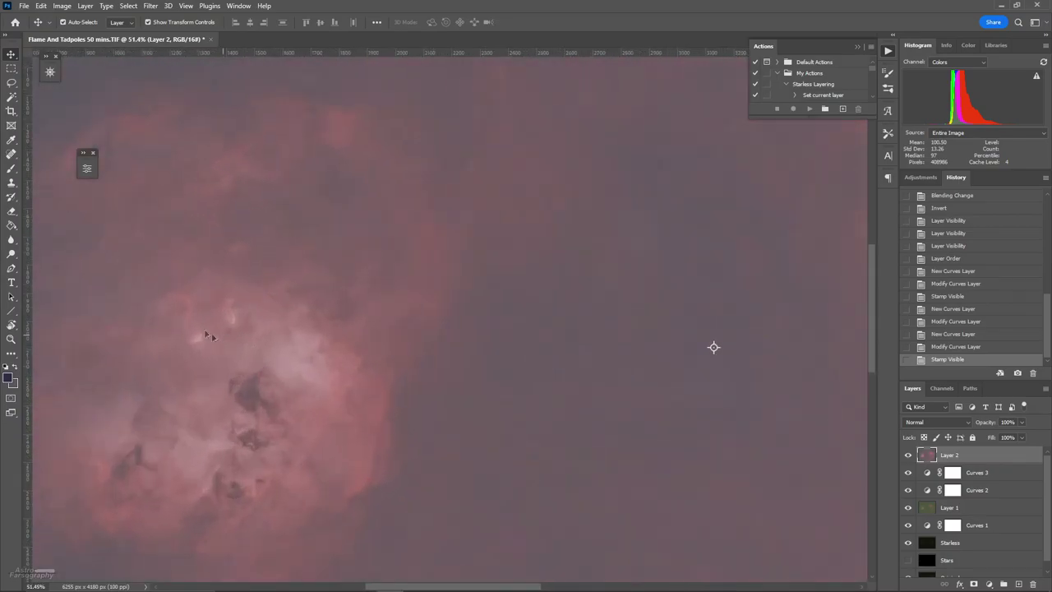
scroll(384, 305, "down", 6)
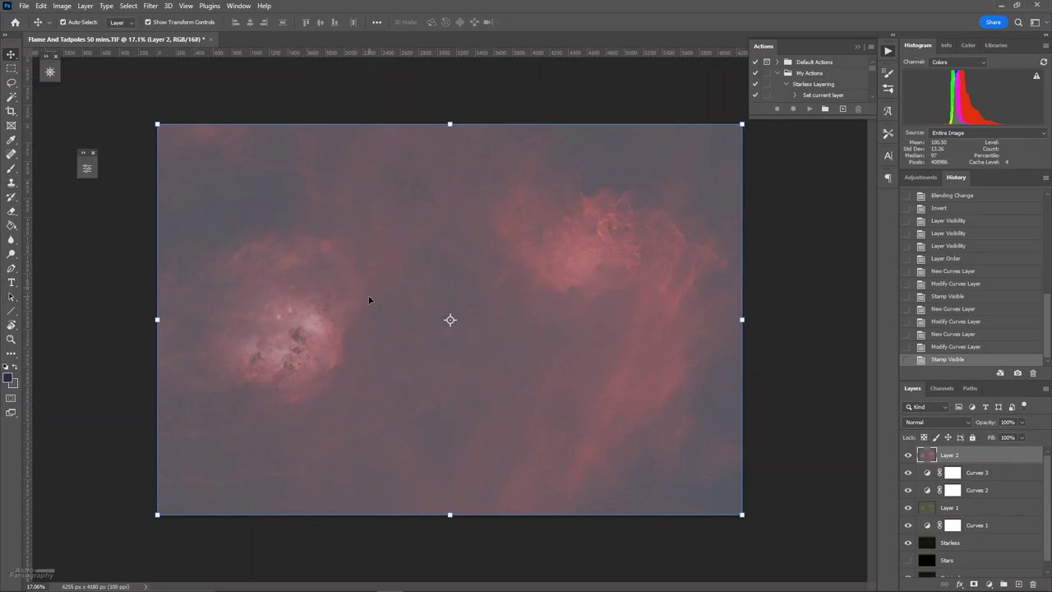
left_click(988, 583)
left_click(958, 453)
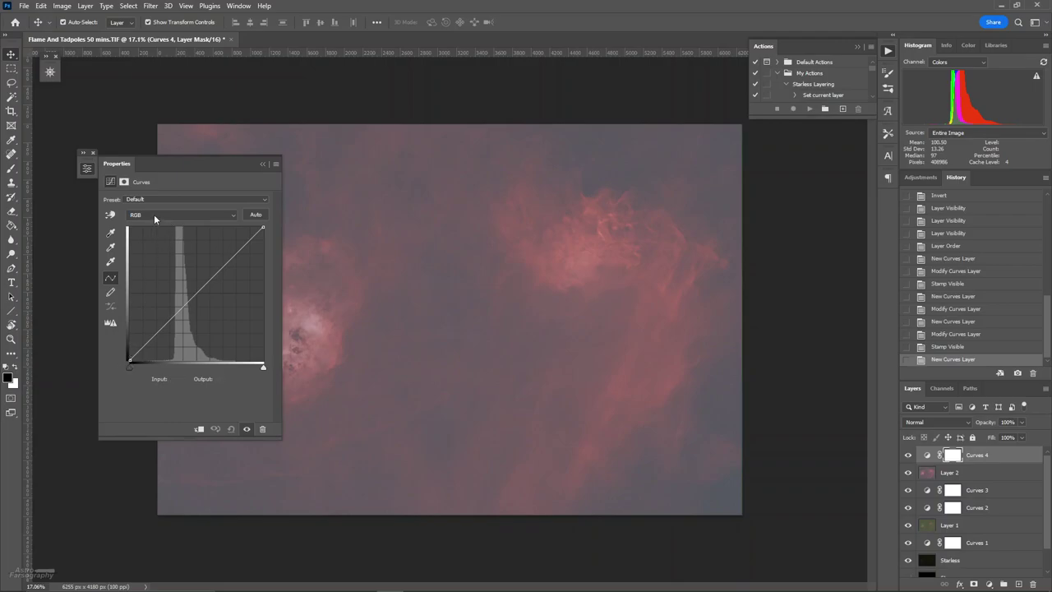
Raise the Blue and Green channel black points in Curves 4.
left_click(158, 215)
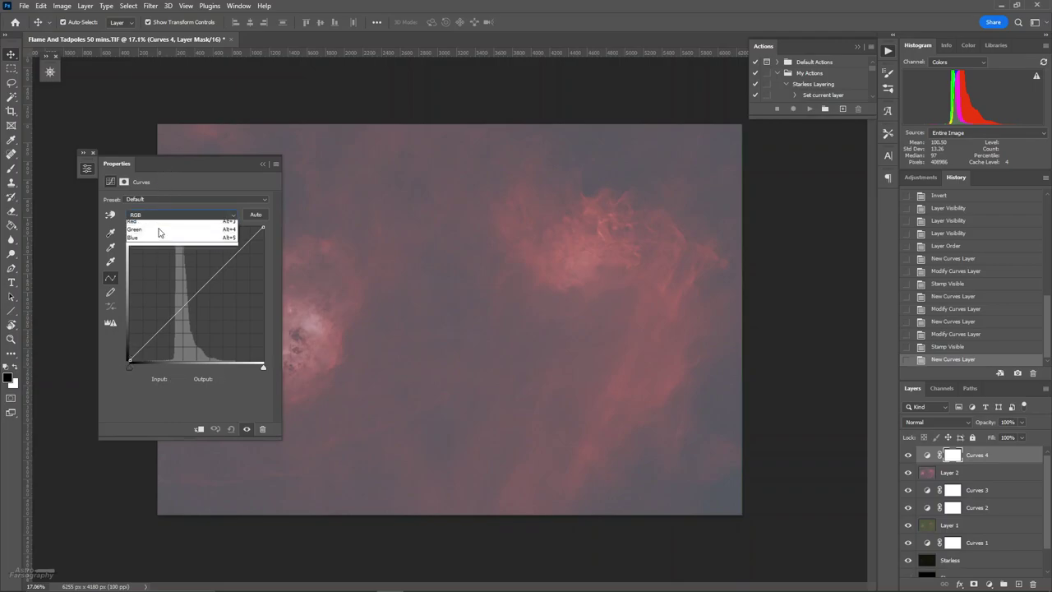
left_click(157, 247)
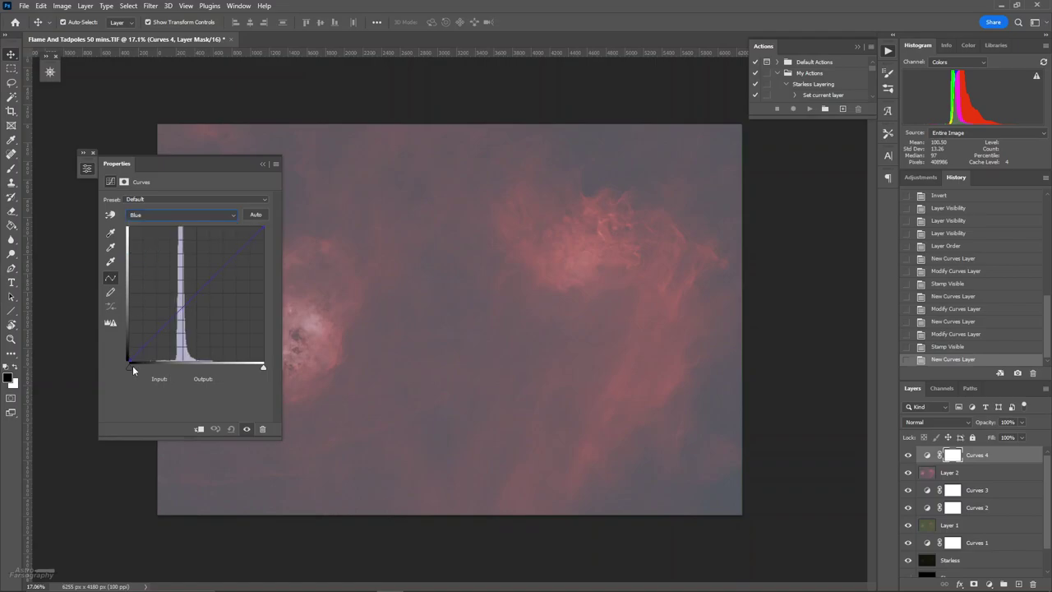
mouse_move(130, 367)
left_mouse_down()
mouse_move(118, 371)
mouse_move(136, 376)
left_mouse_up()
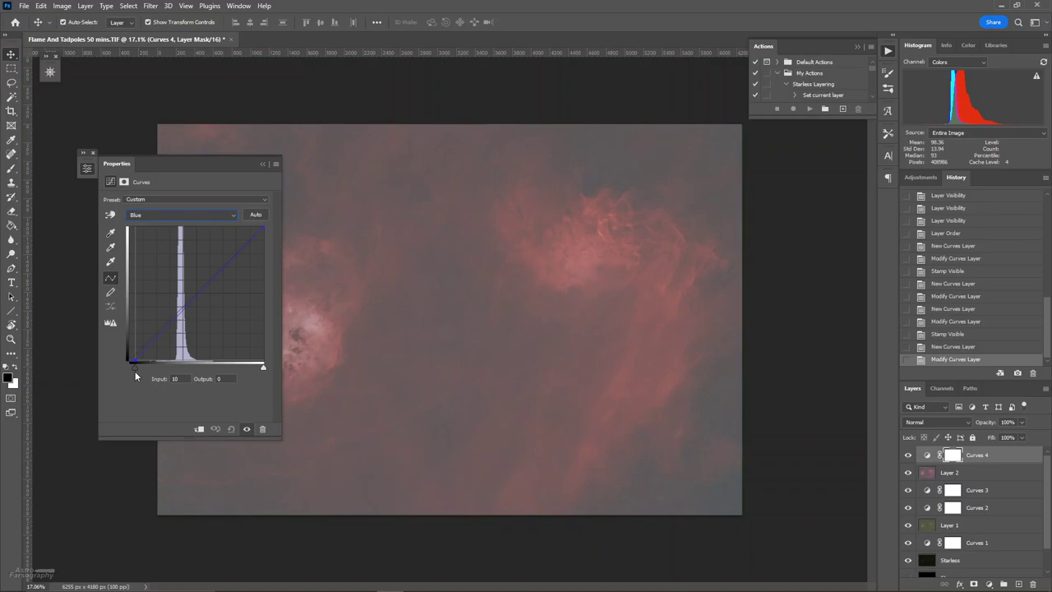
left_click(153, 218)
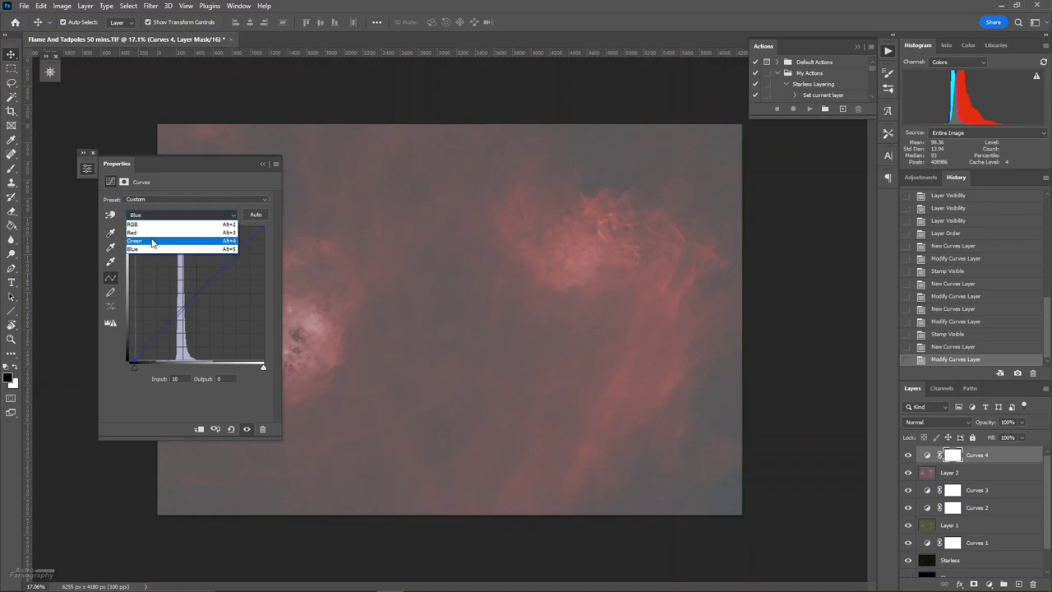
left_click(152, 239)
left_click_drag(130, 369, 139, 378)
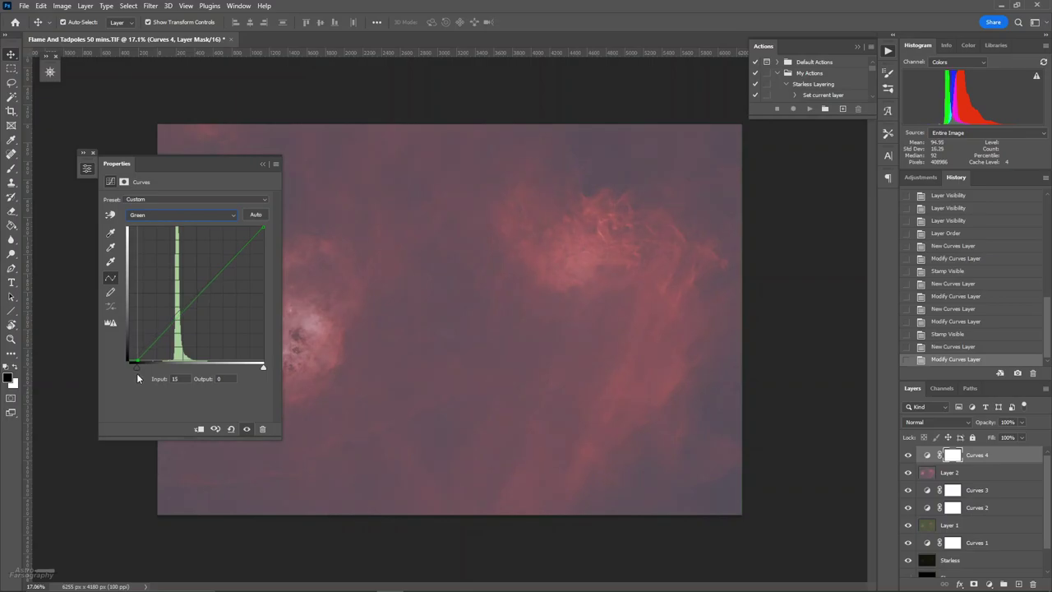
Set the RGB black point to 28 and lift midtones mapping 131 to 142.
left_click(171, 214)
left_click(171, 224)
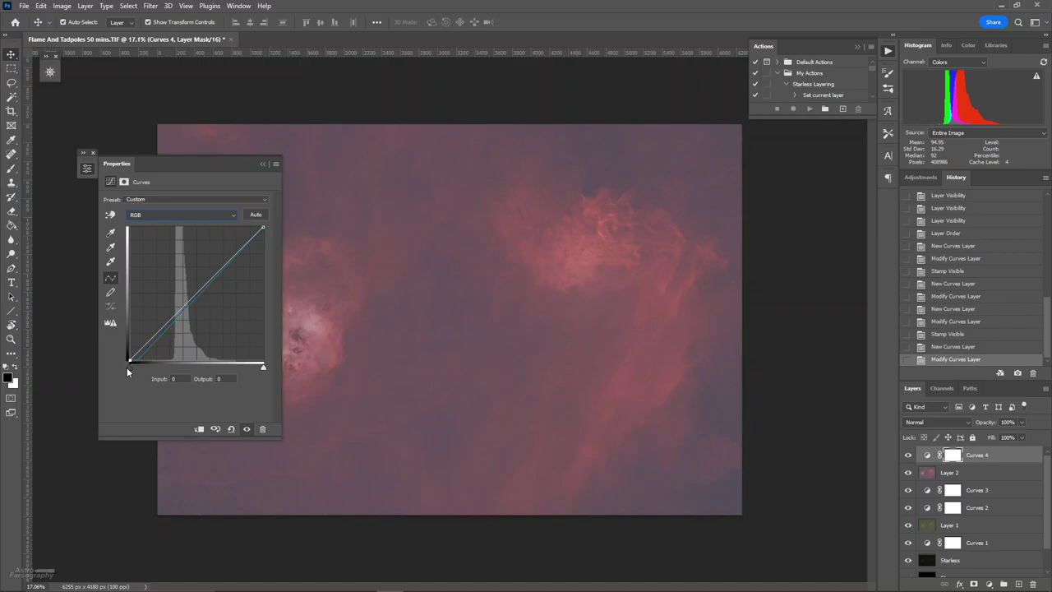
left_click_drag(129, 366, 146, 368)
left_click_drag(203, 295, 198, 287)
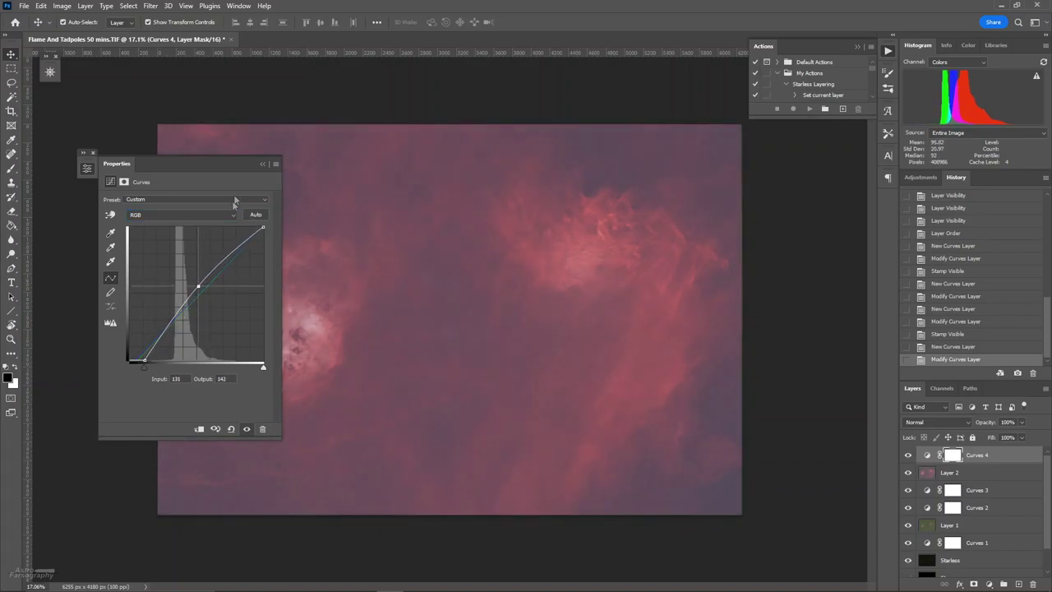
left_click(264, 163)
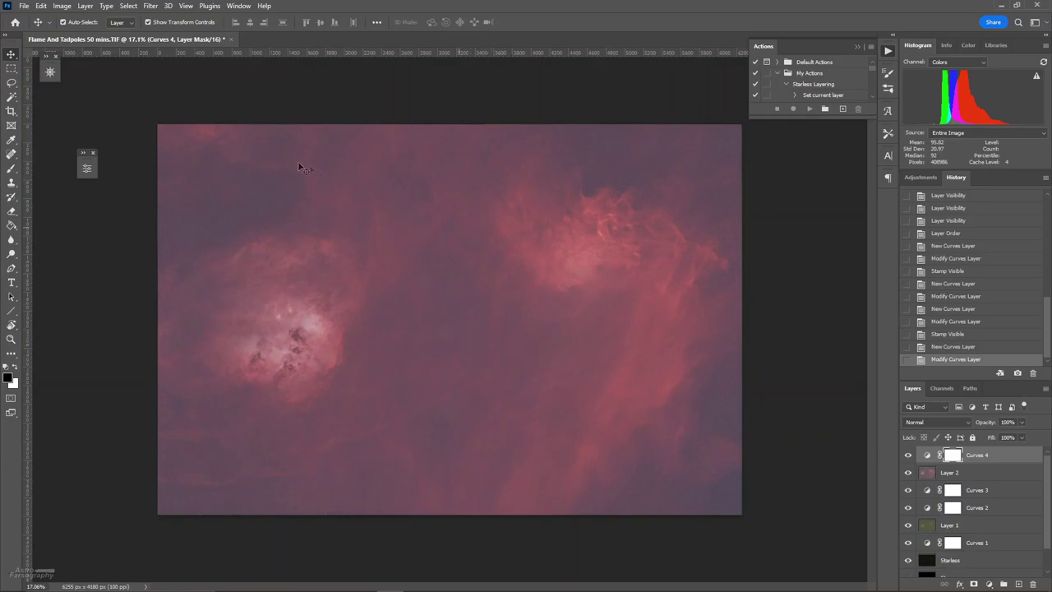
Toggle Curves 4 off and on to compare its effect.
left_click(909, 456)
left_click(909, 456)
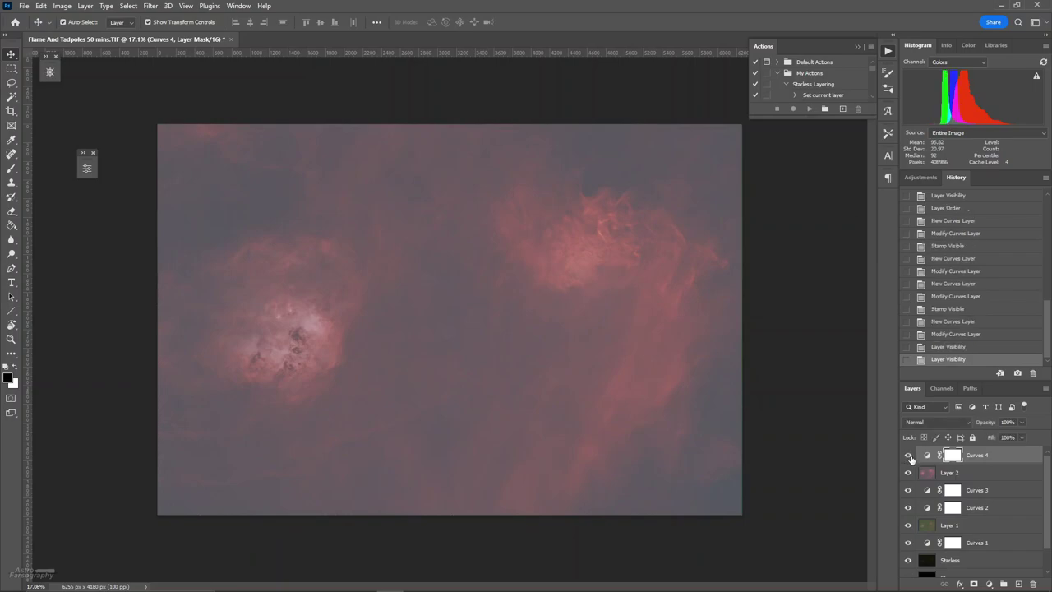
left_click(910, 457)
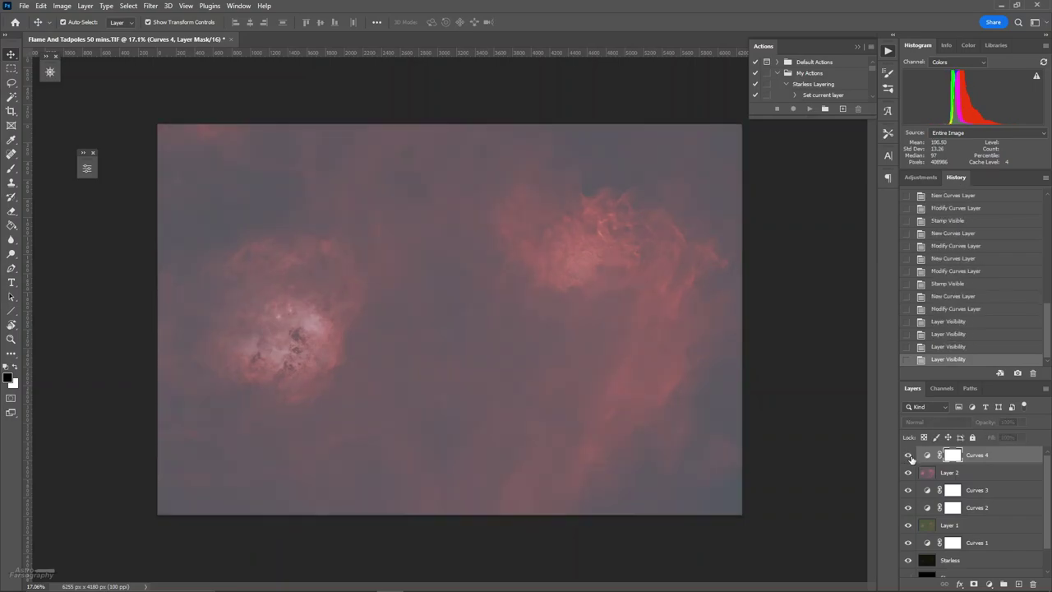
left_click(910, 457)
left_click(910, 457)
left_click(909, 457)
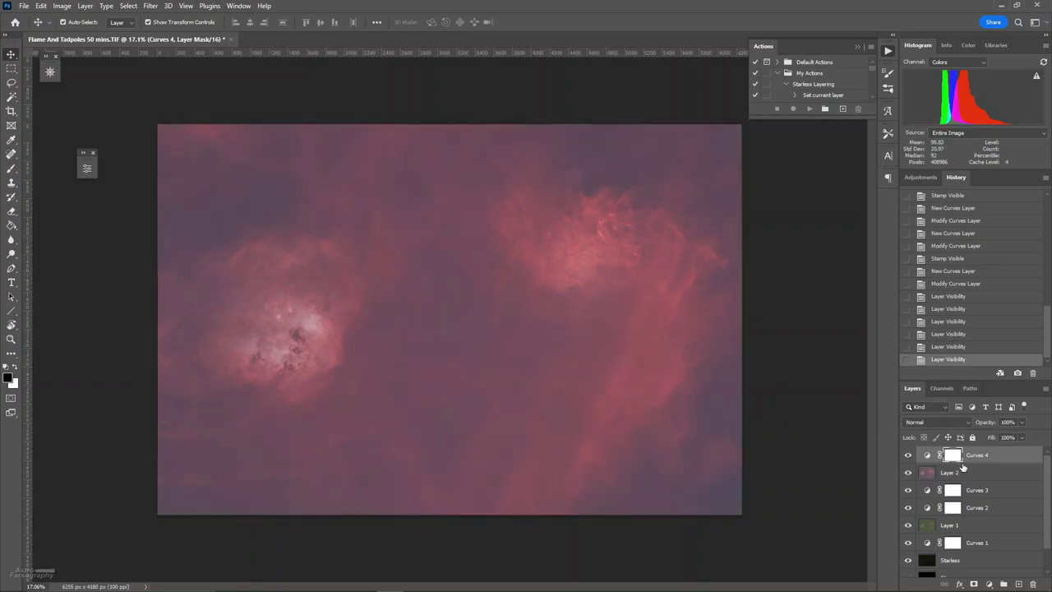
Stamp visible into Layer 3, delete Curves 1–3 and Layer 1, and select Layer 3.
key("ctrl+shift+alt+e")
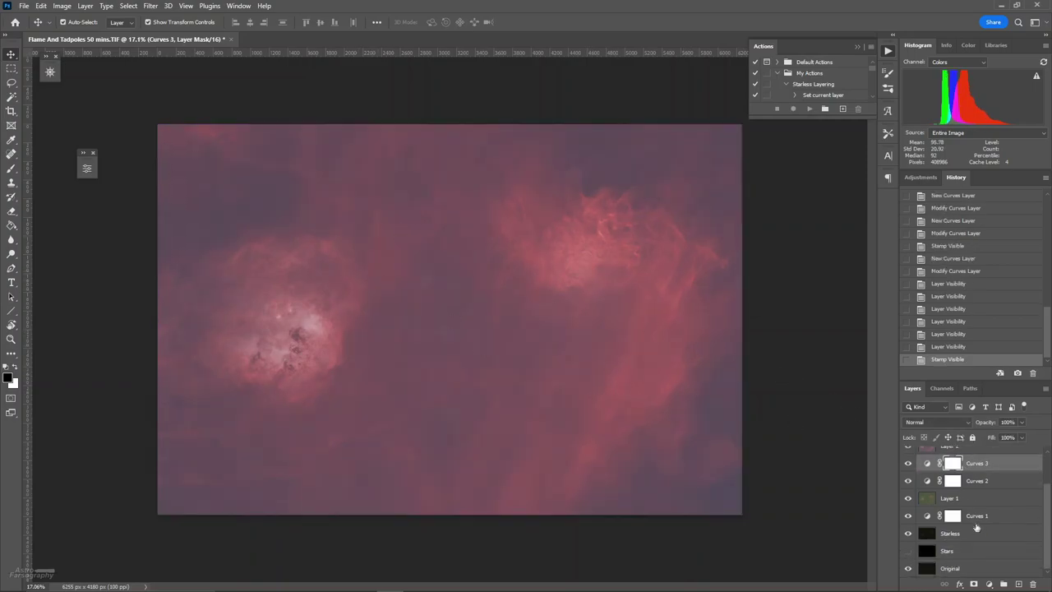
left_click(979, 516, "shift")
left_click(1033, 584)
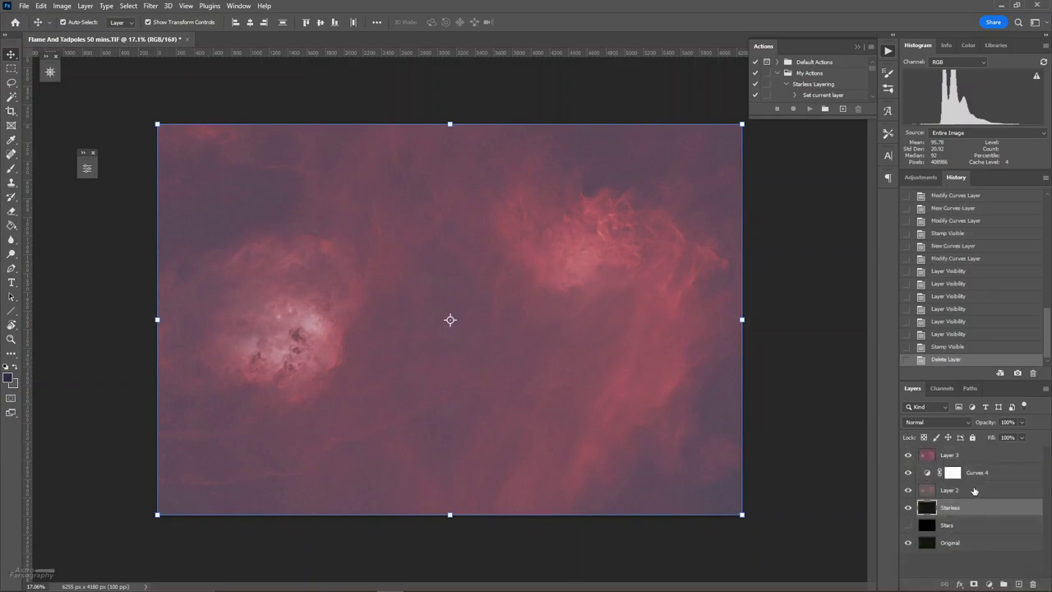
left_click(976, 458)
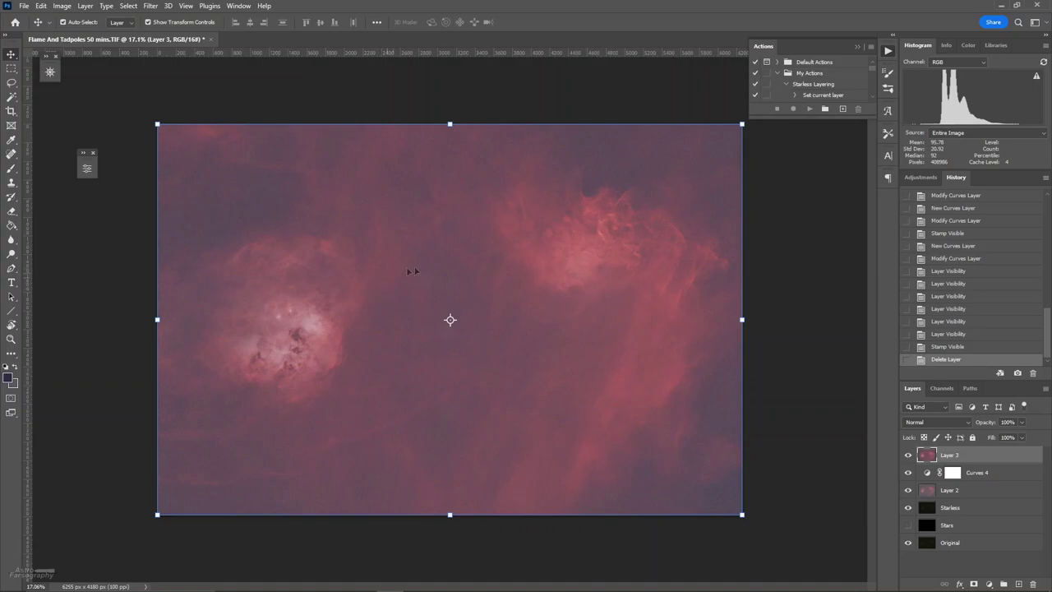
left_click(989, 584)
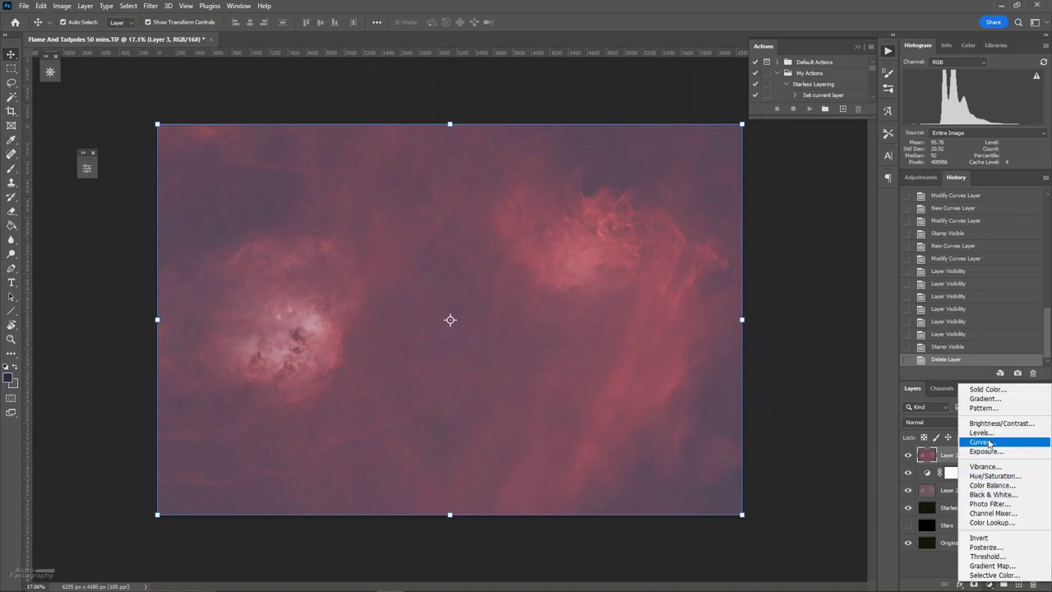
Add Curves 5 and raise the Blue curve on the Tadpoles nebula core with on-image adjustment.
left_click(989, 442)
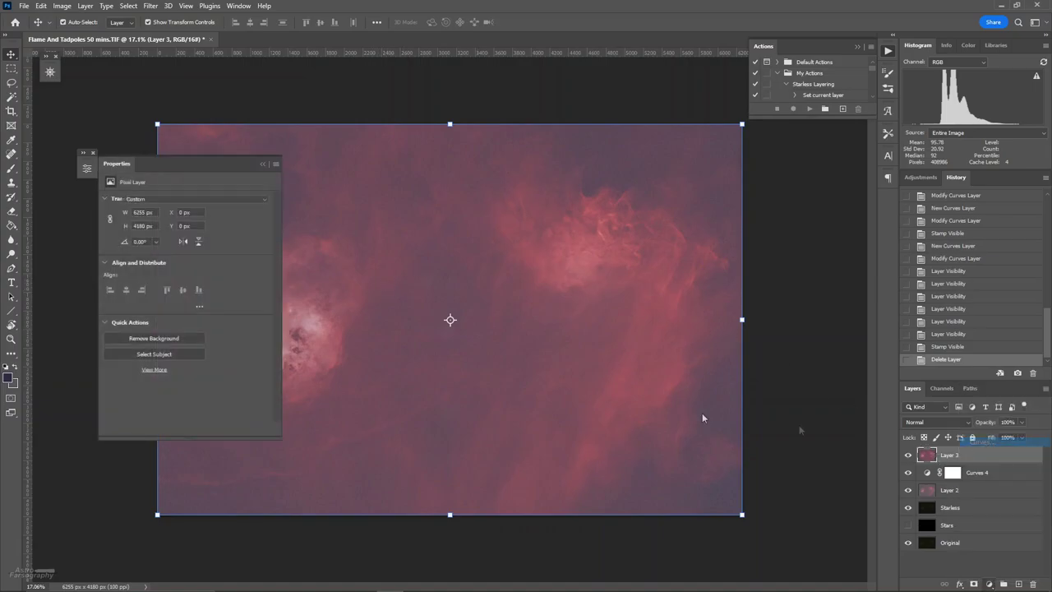
left_click(87, 168)
left_click_drag(82, 154, 48, 99)
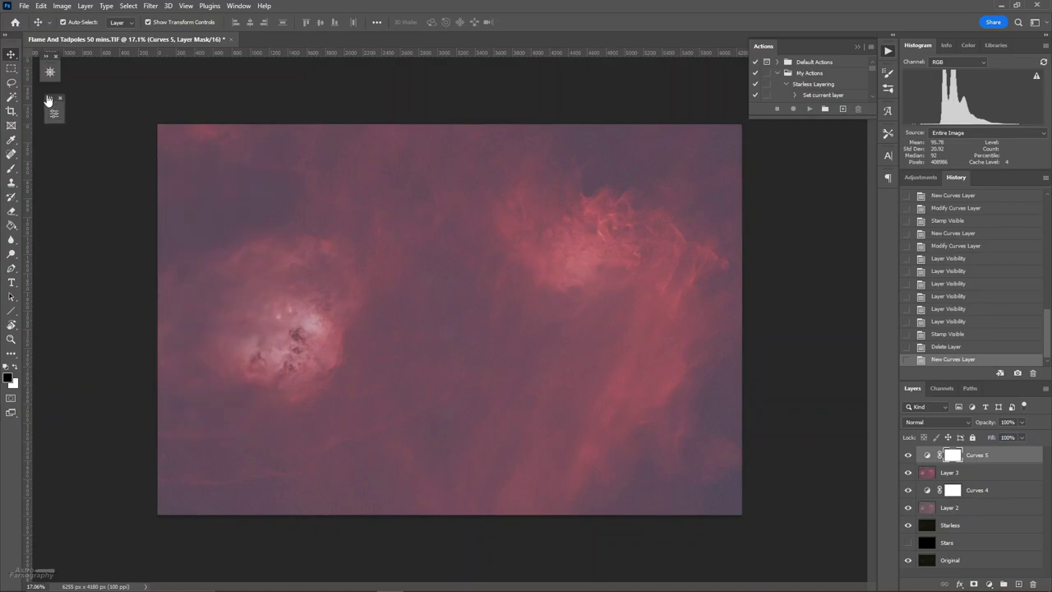
left_click(53, 111)
left_click(79, 159)
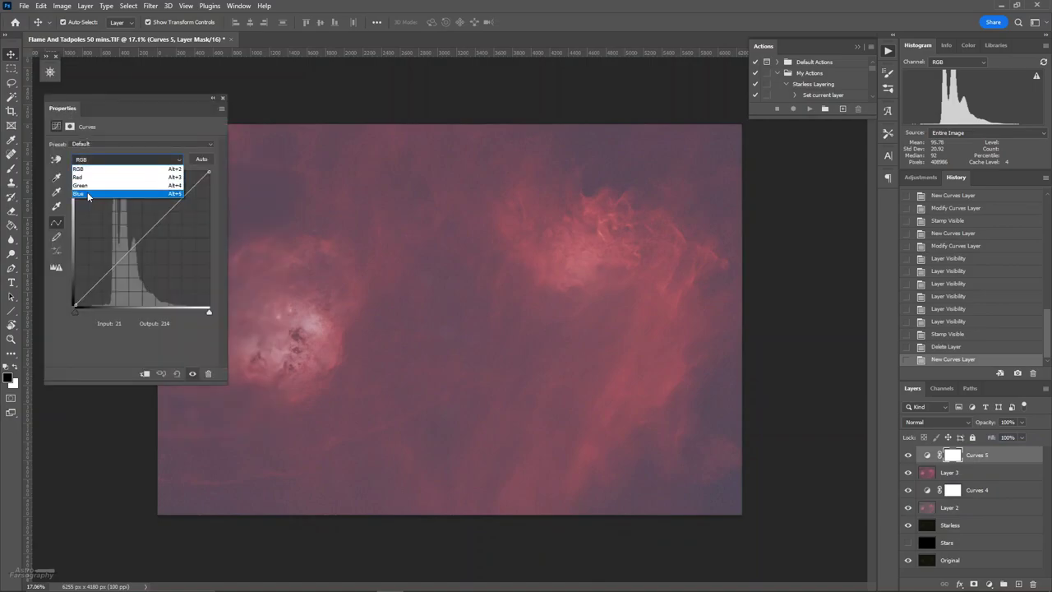
left_click(88, 194)
left_click(55, 160)
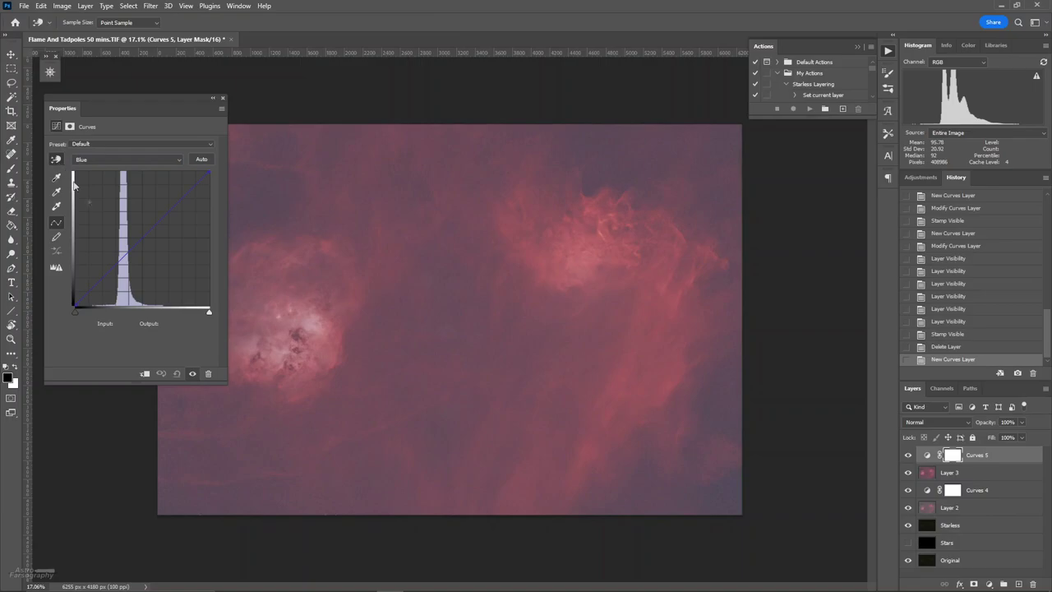
left_click(227, 496)
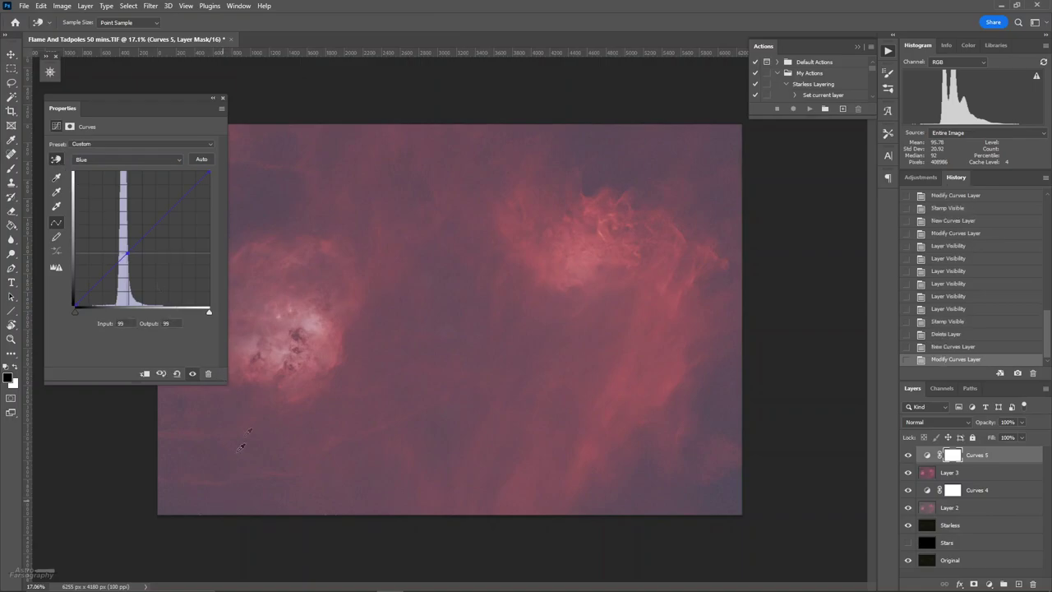
left_click(311, 323)
left_click_drag(311, 324, 305, 305)
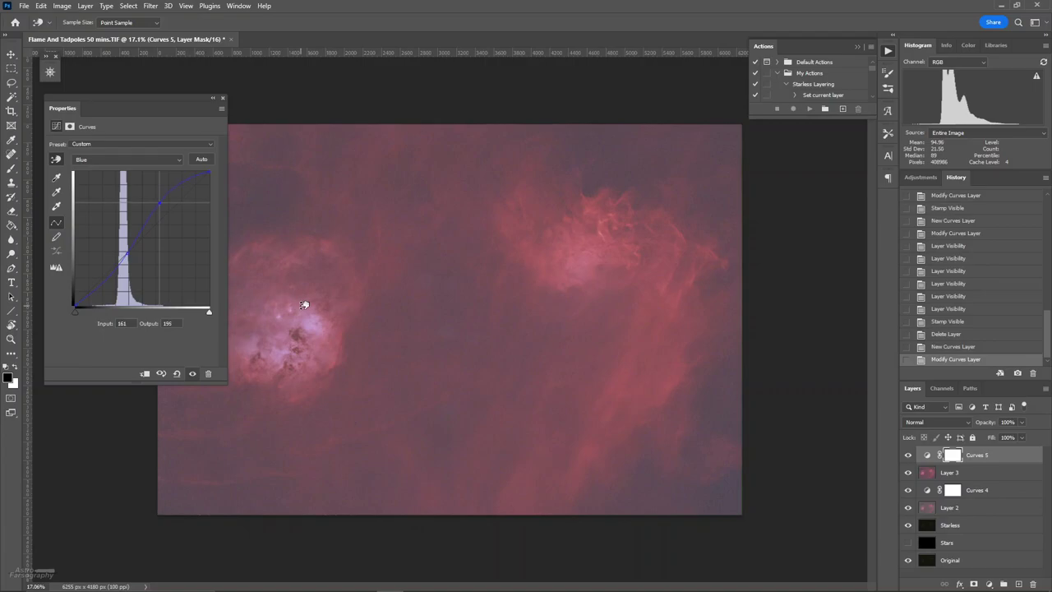
Brighten the Green curve in the nebula core, mapping 150 to 185, and compare.
left_click(131, 159)
left_click(110, 183)
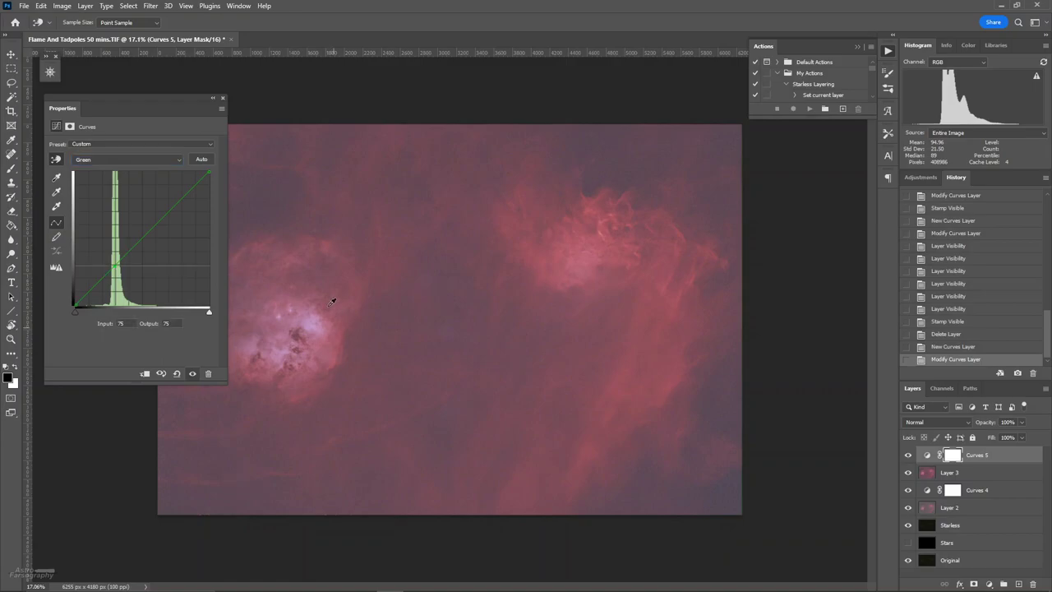
left_click_drag(312, 321, 311, 306)
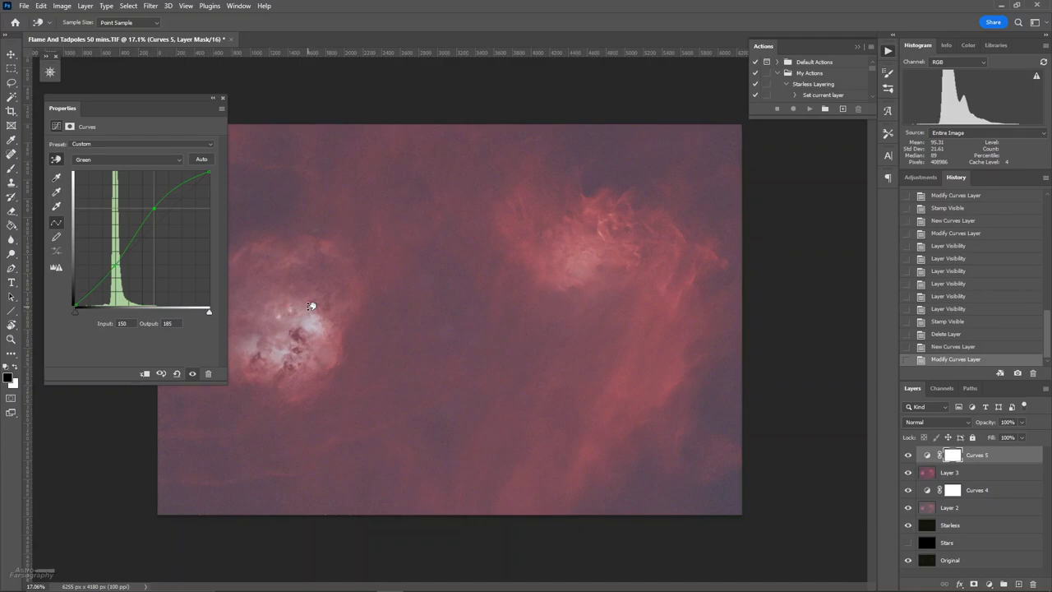
key("v")
left_click(162, 374)
left_click(162, 374)
left_click(162, 374)
Set the Red channel black point to 12, compare before and after, and collapse Properties.
left_click(128, 160)
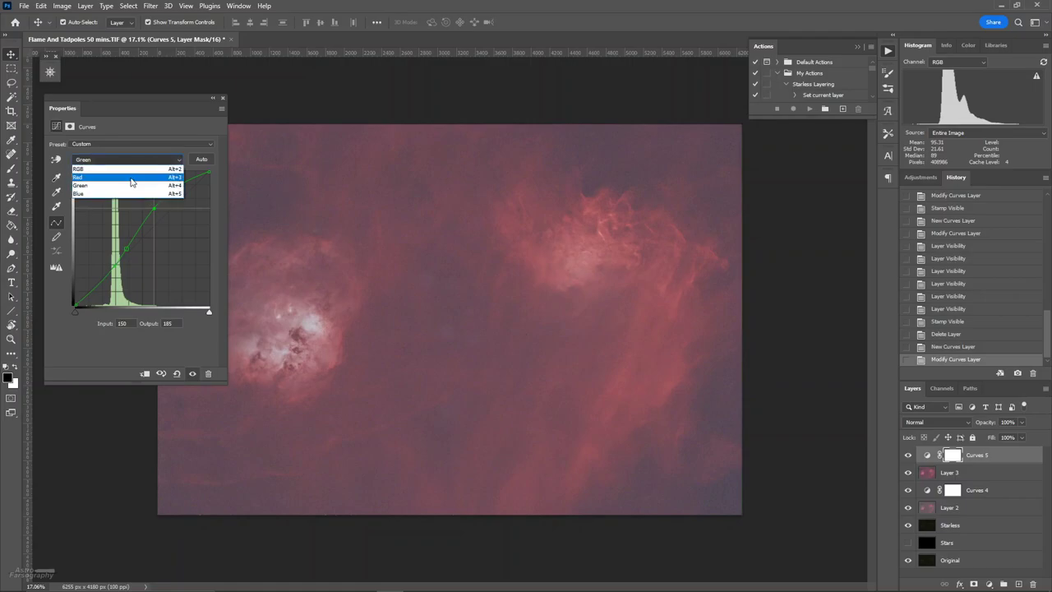
left_click(123, 171)
left_click_drag(72, 313, 84, 318)
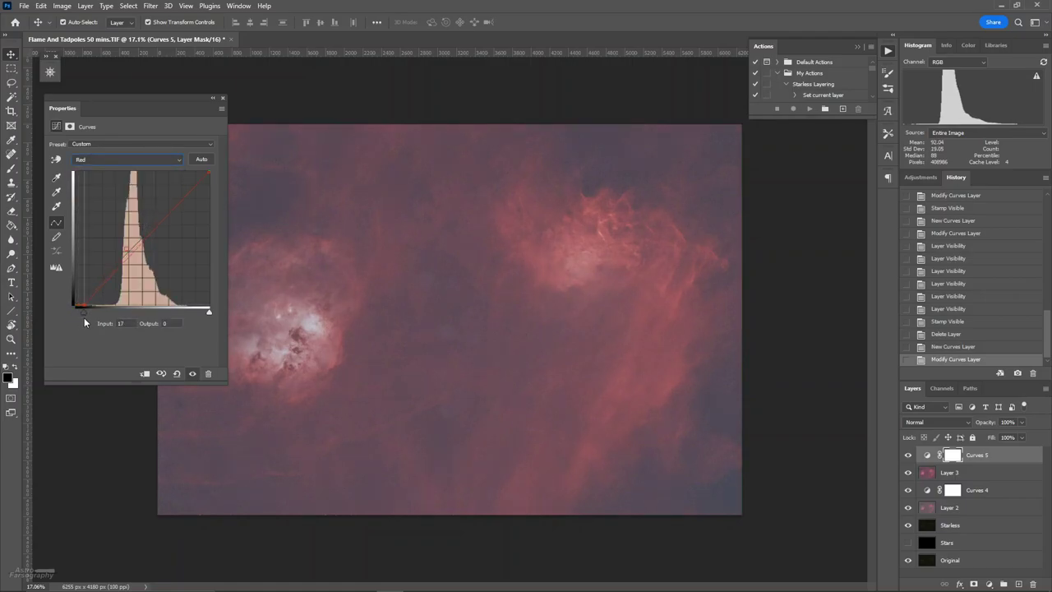
left_click_drag(84, 319, 82, 317)
left_click(161, 374)
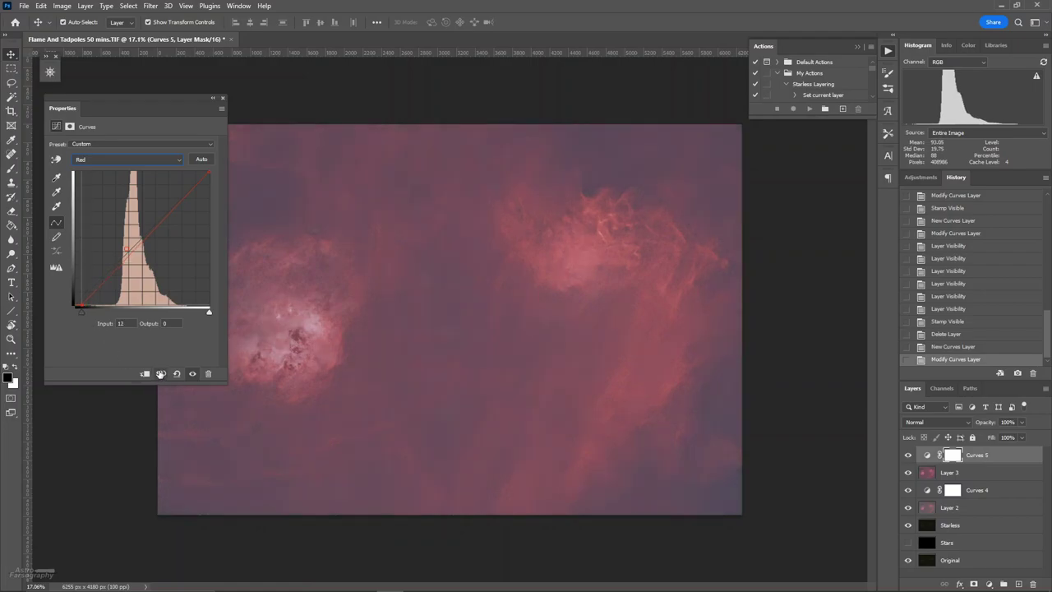
left_click(161, 374)
left_click(160, 374)
left_click(212, 97)
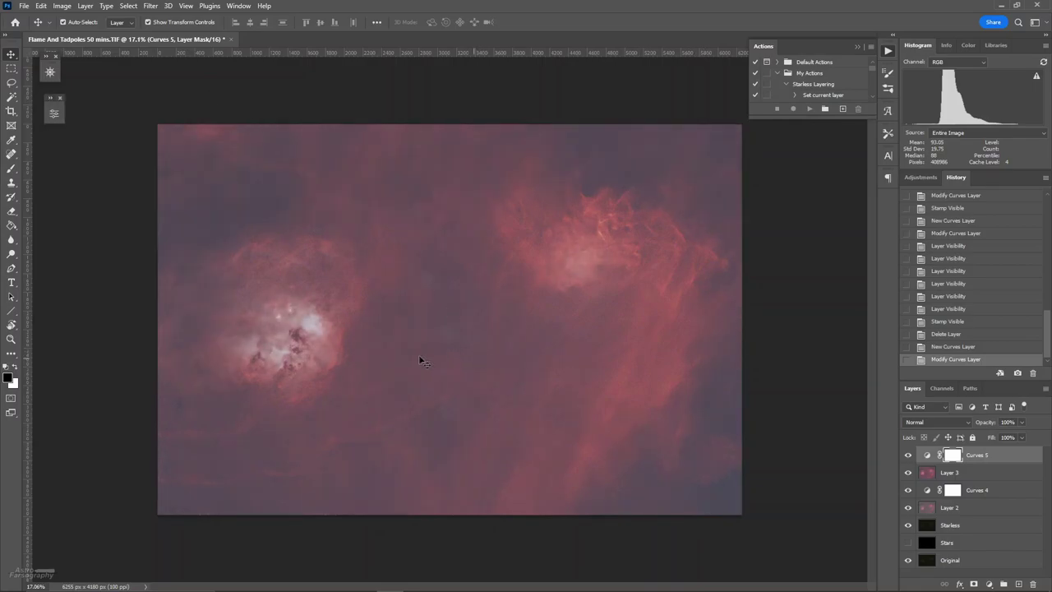
scroll(271, 337, "up", 8)
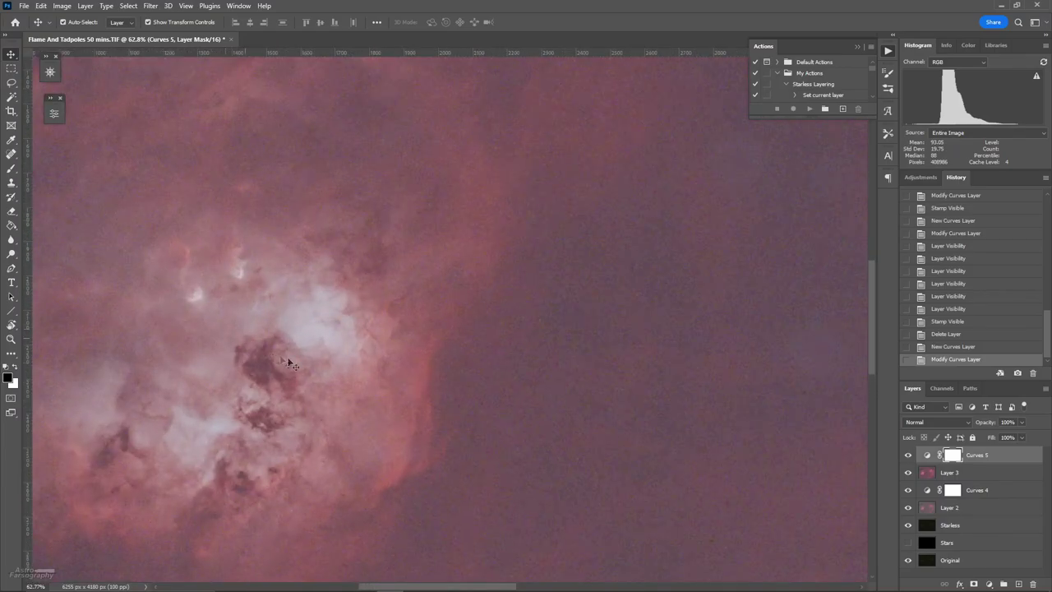
scroll(281, 359, "left", 2)
left_click(909, 455)
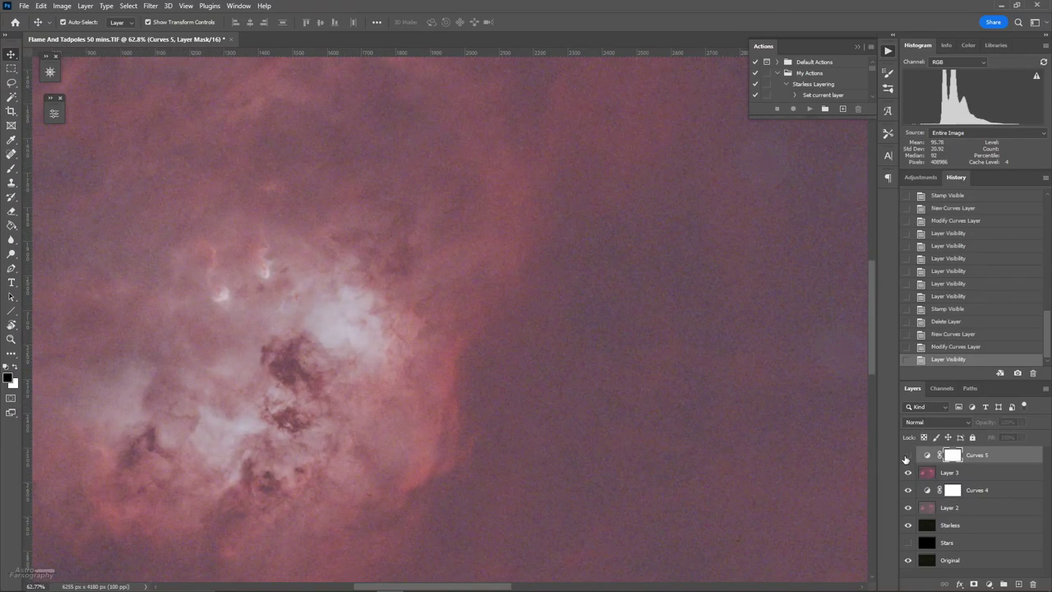
left_click(908, 456)
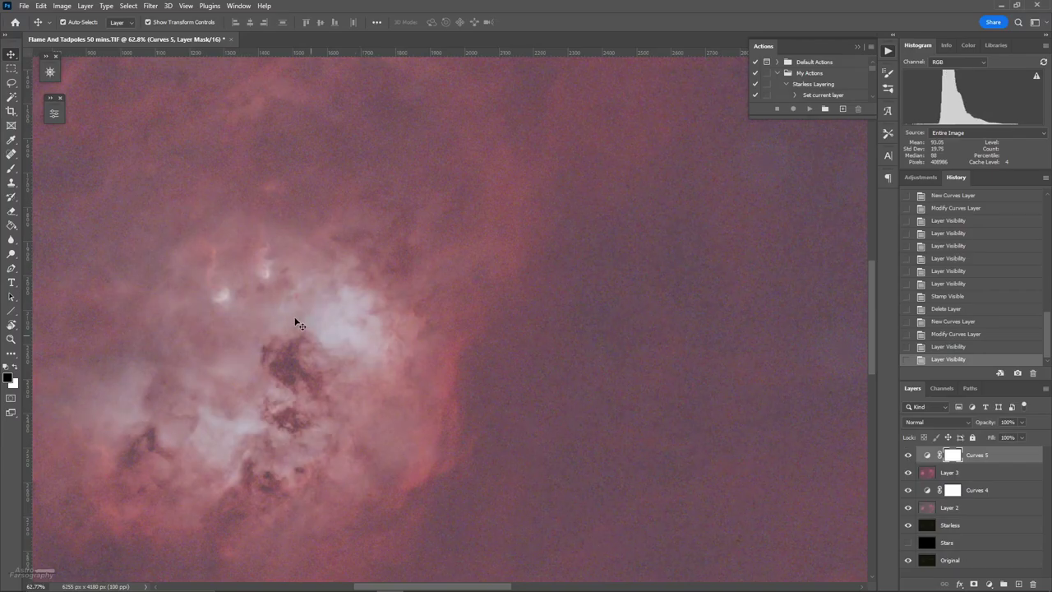
scroll(326, 337, "down", 6)
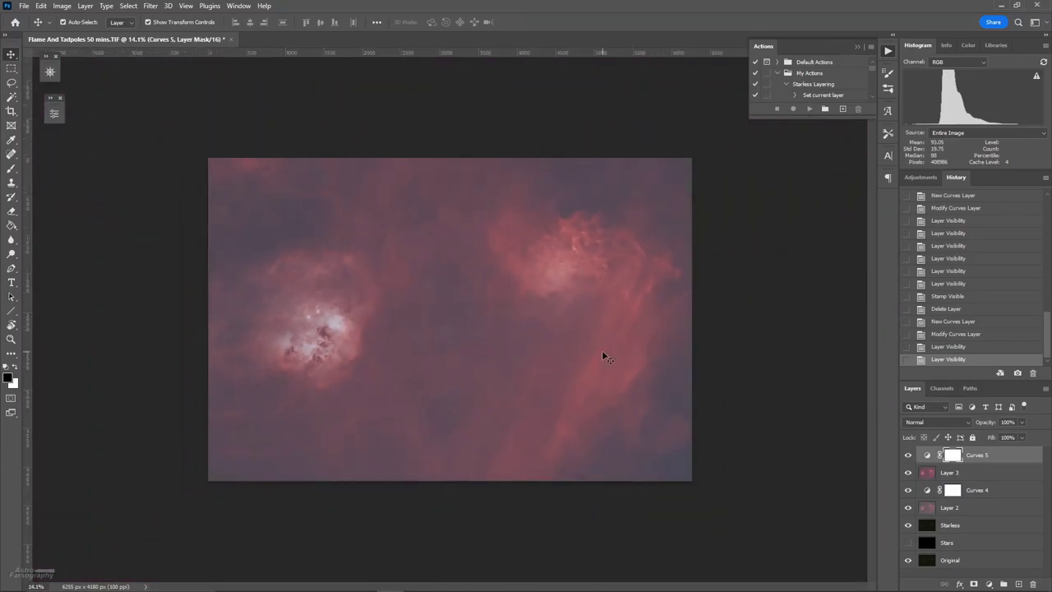
left_click(989, 584)
Add a Curves 6 adjustment and lift the Green channel in the Tadpoles core with the on-image tool.
left_click(983, 441)
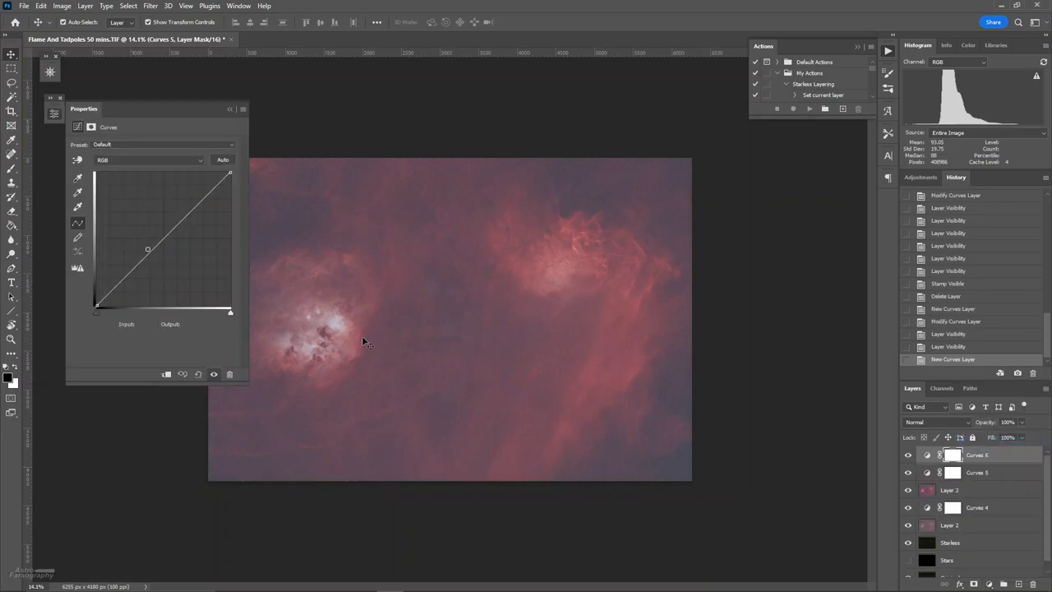
left_click(116, 161)
left_click(116, 186)
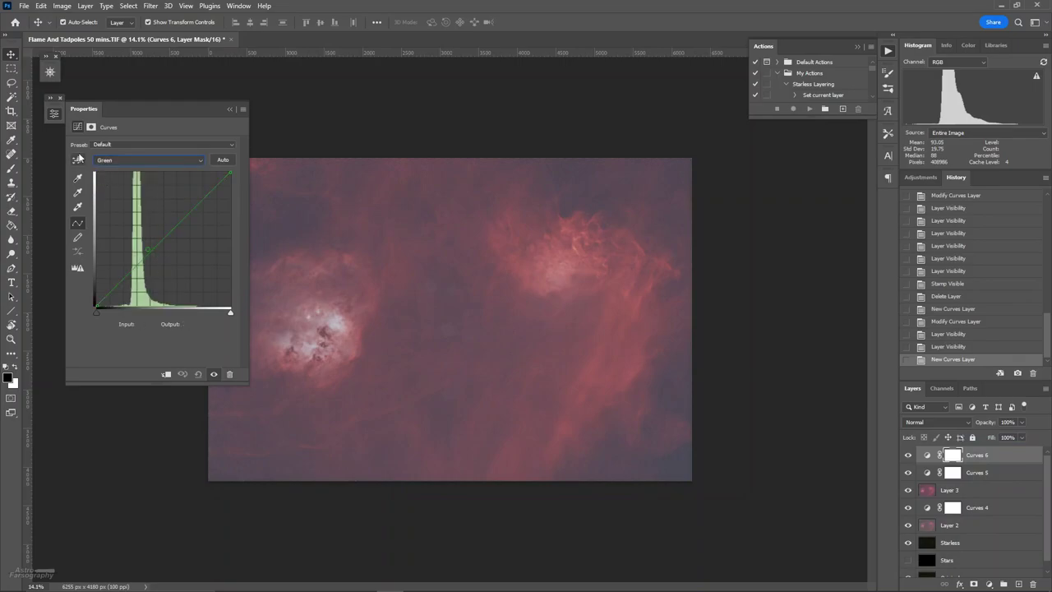
left_click(80, 162)
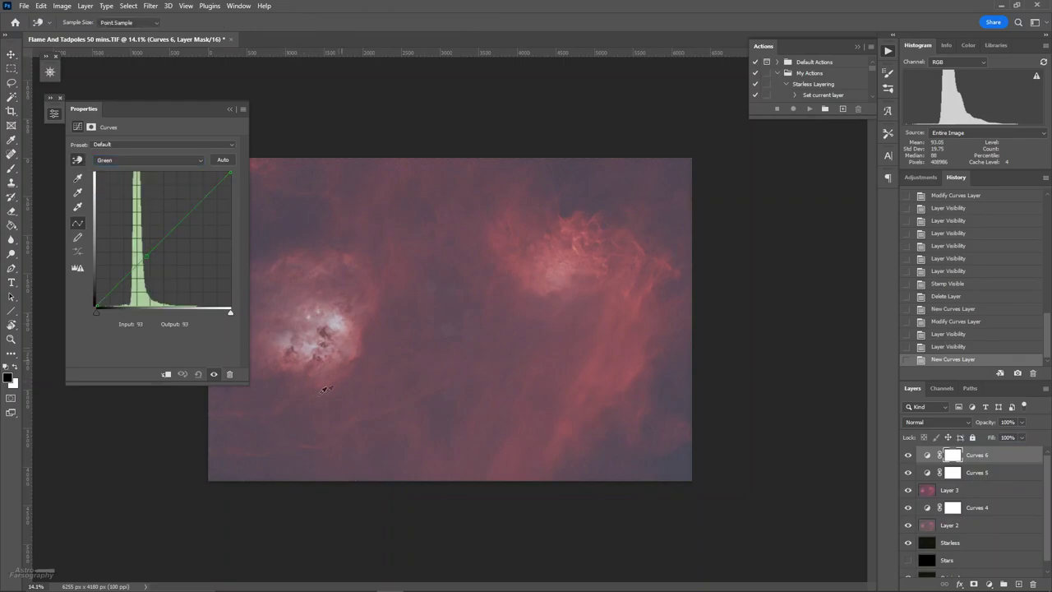
left_click(278, 464)
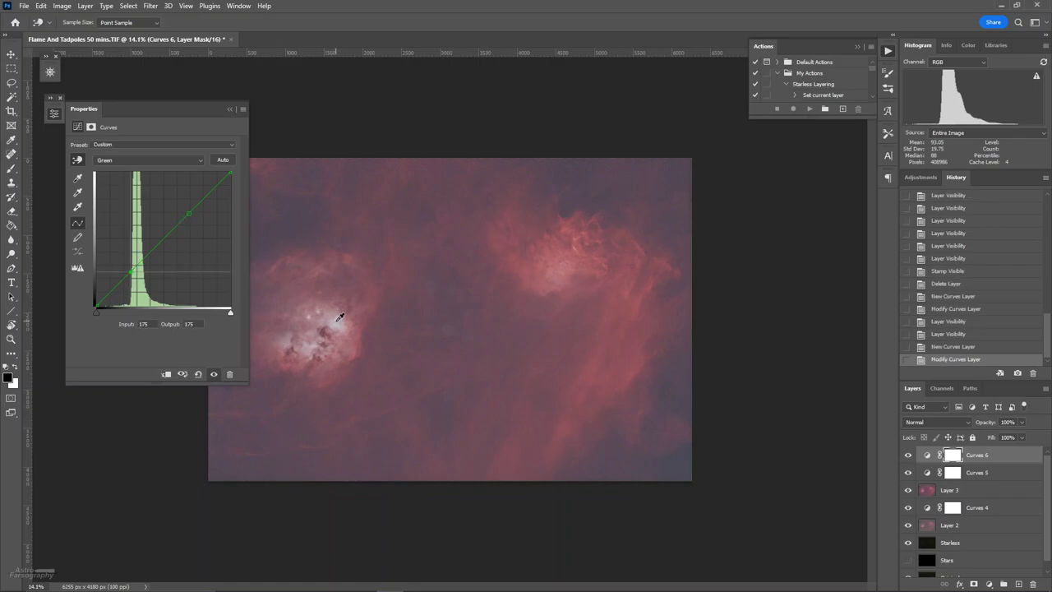
left_click_drag(337, 320, 335, 316)
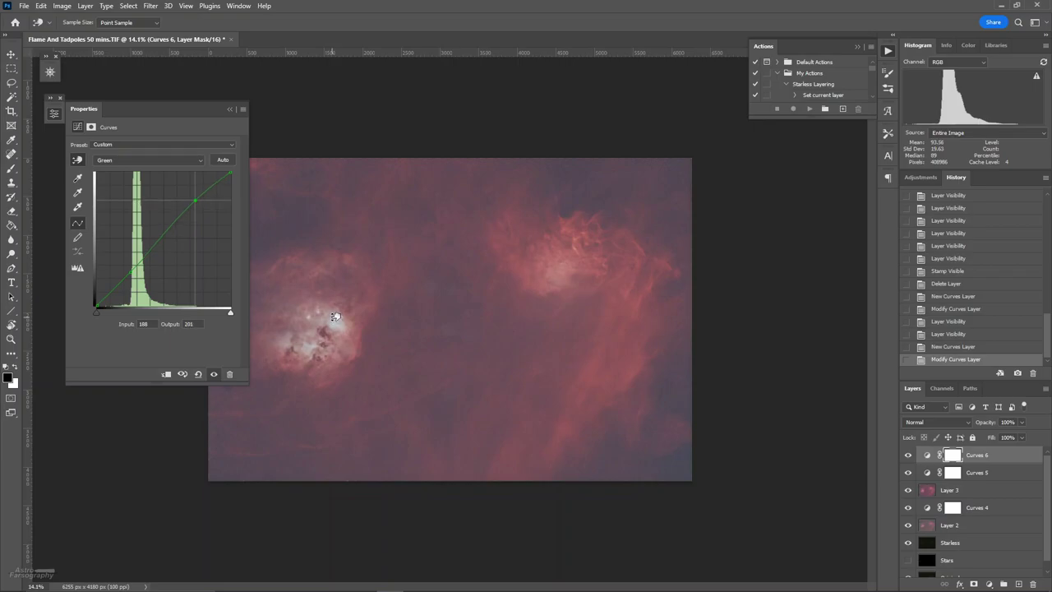
Raise the Blue curve to map input 170 to 194, toggling the previous state to compare.
left_click(168, 159)
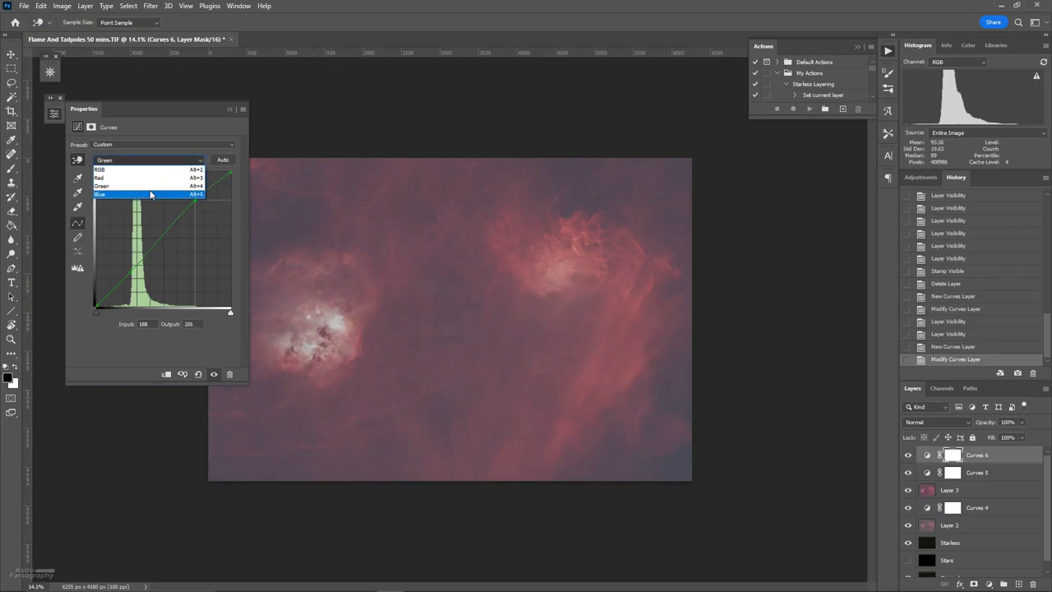
left_click(164, 192)
left_click(273, 459)
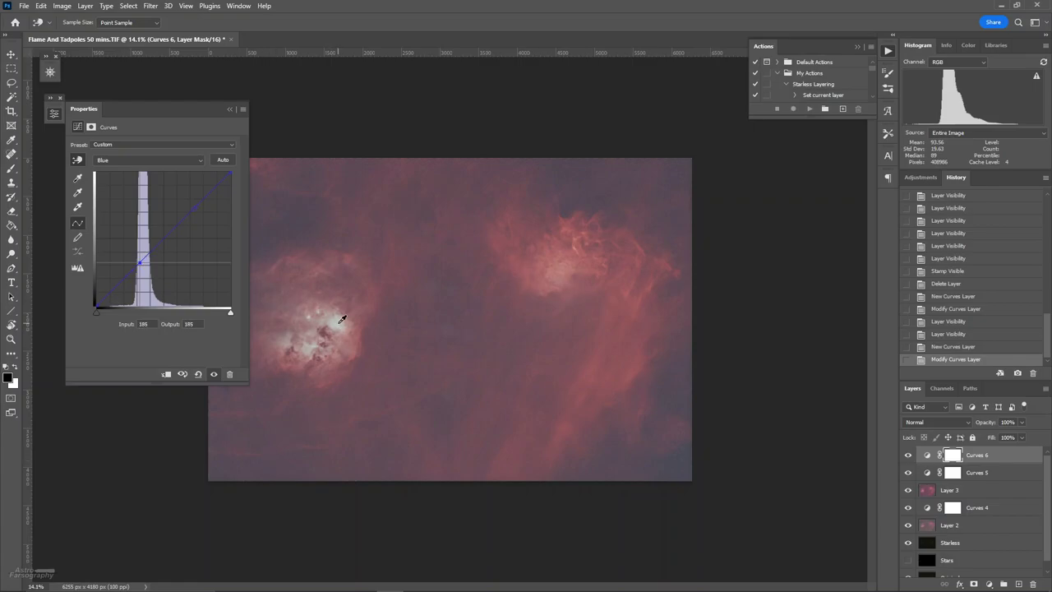
left_click_drag(337, 321, 335, 309)
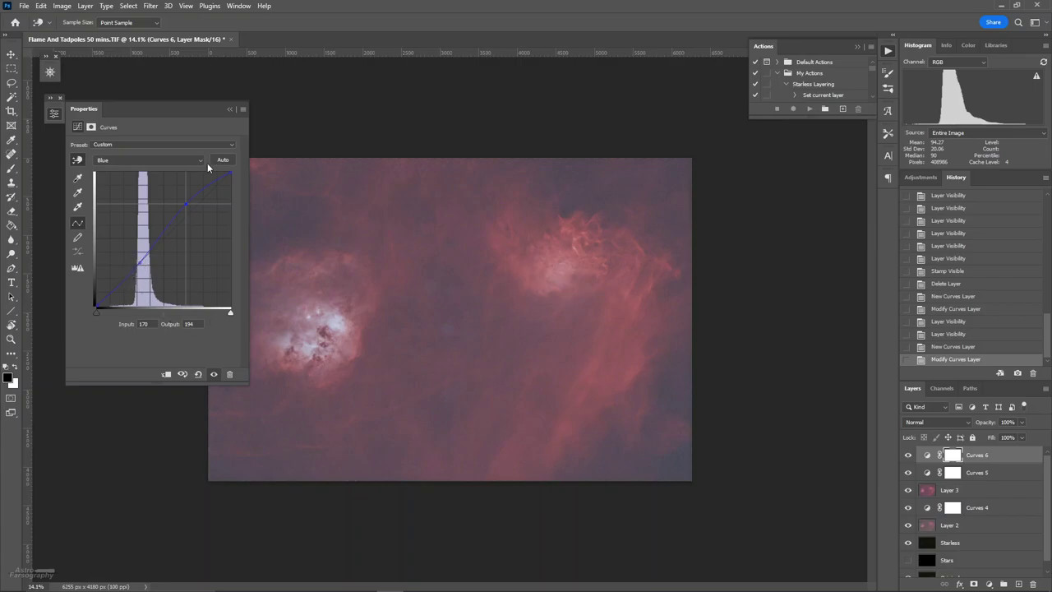
left_click(183, 375)
left_click(182, 375)
left_click(231, 109)
Stamp all visible layers into a new Layer 4 with Ctrl+Alt+Shift+E.
key("v")
scroll(409, 353, "down", 2)
scroll(407, 361, "up", 5)
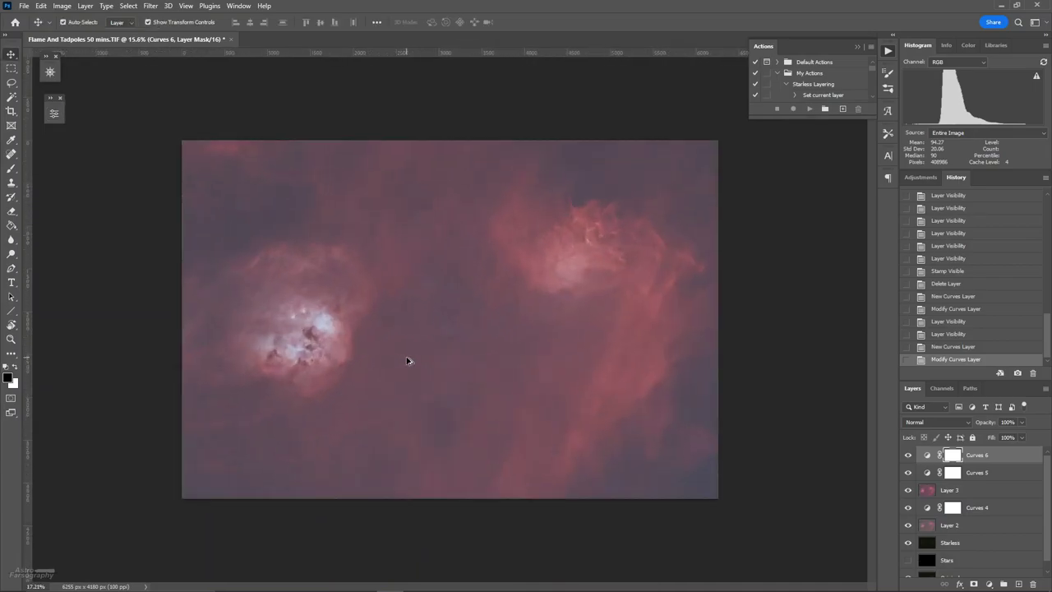
scroll(198, 325, "up", 4)
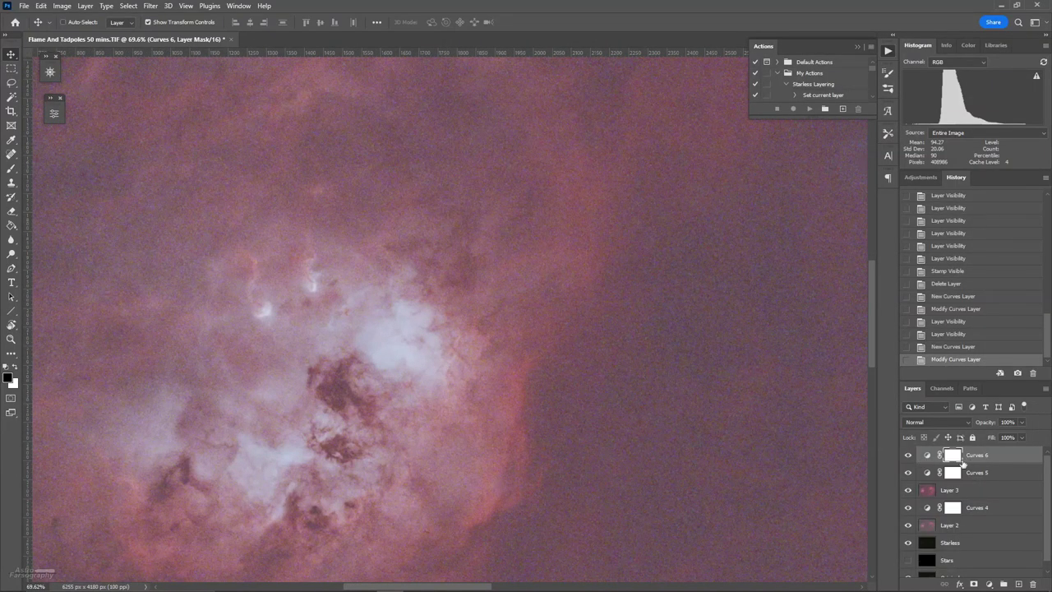
key("ctrl+shift+alt+e")
Hide Curves 6 and Curves 5, then toggle Layer 4's visibility to compare.
left_click(907, 473)
left_click(907, 490)
left_click(909, 455)
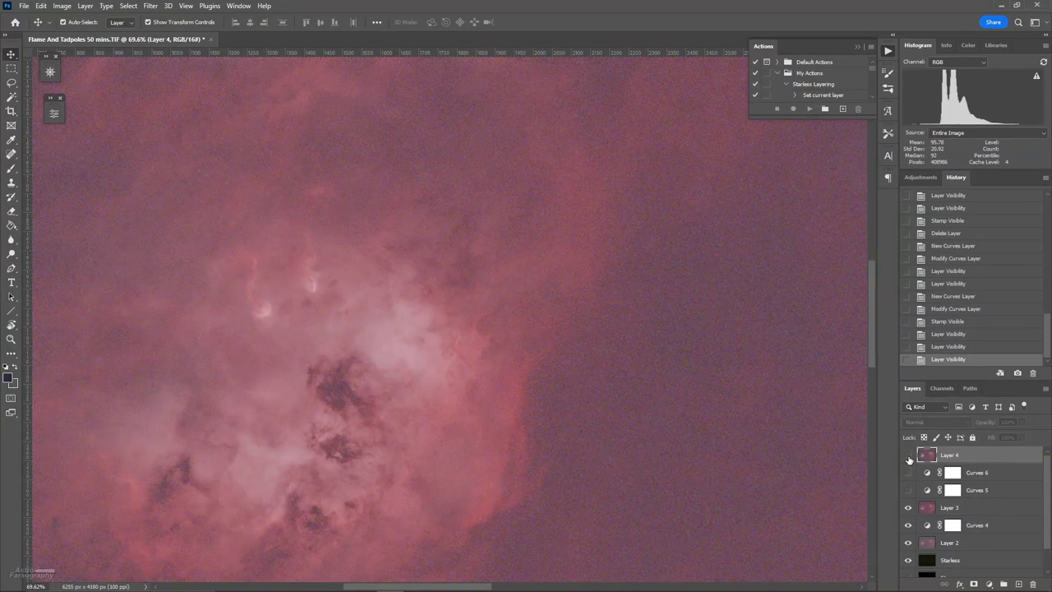
left_click(909, 457)
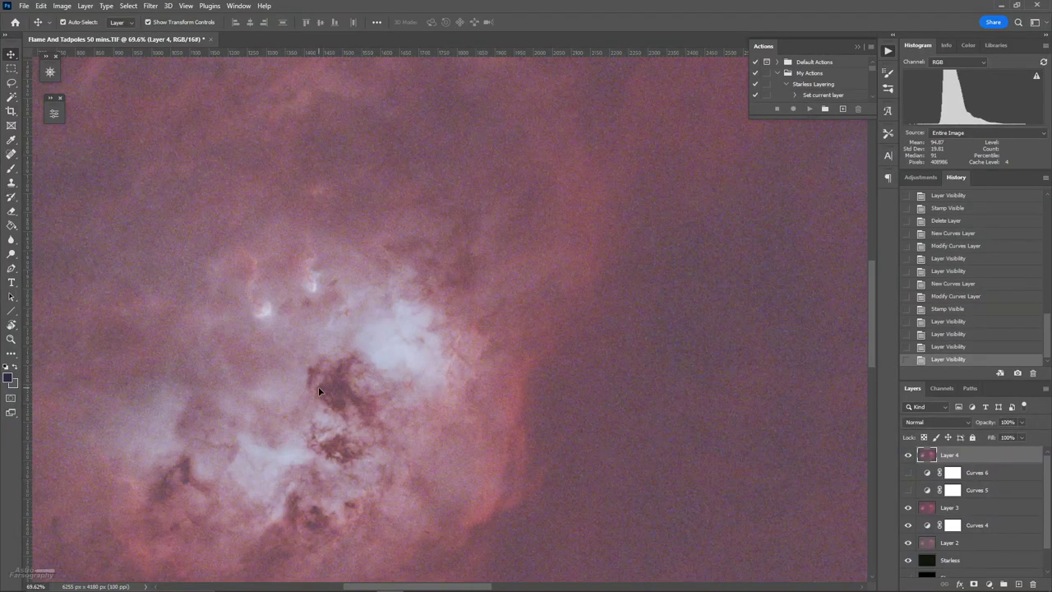
scroll(349, 328, "down", 2)
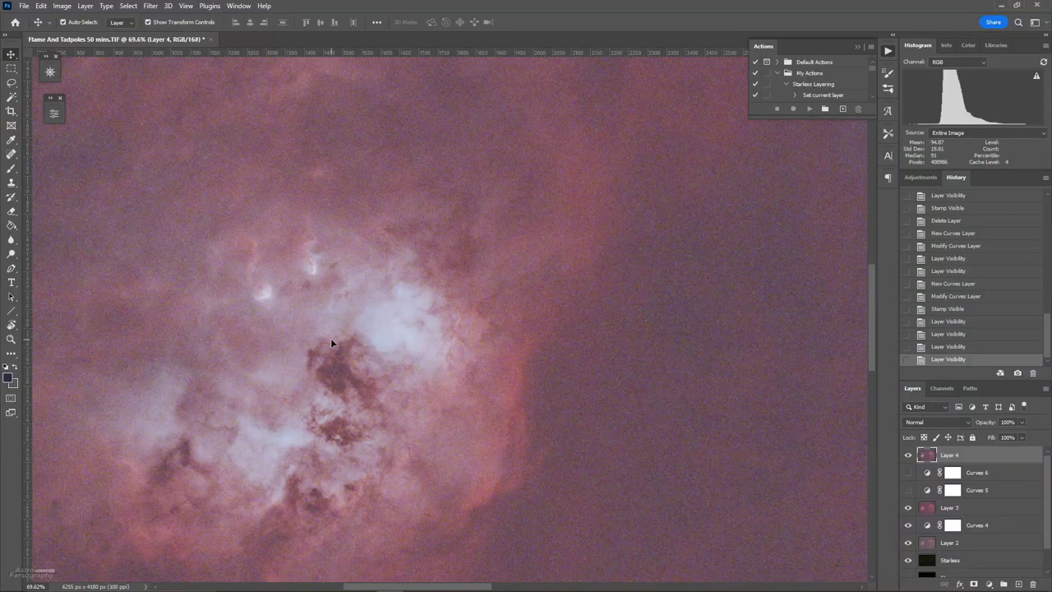
scroll(414, 306, "down", 5)
scroll(420, 331, "down", 3)
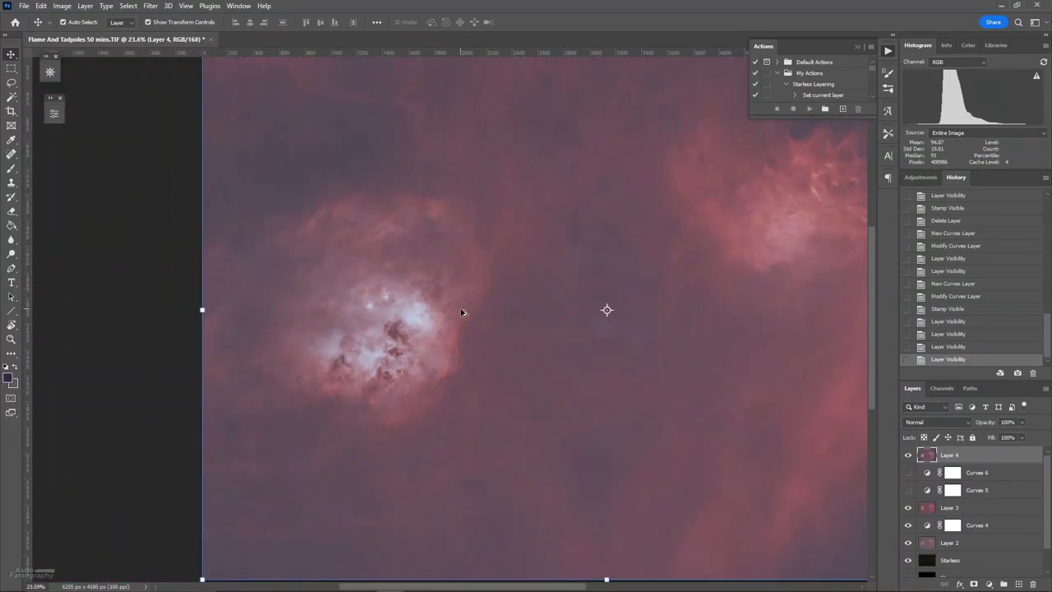
scroll(237, 306, "up", 8)
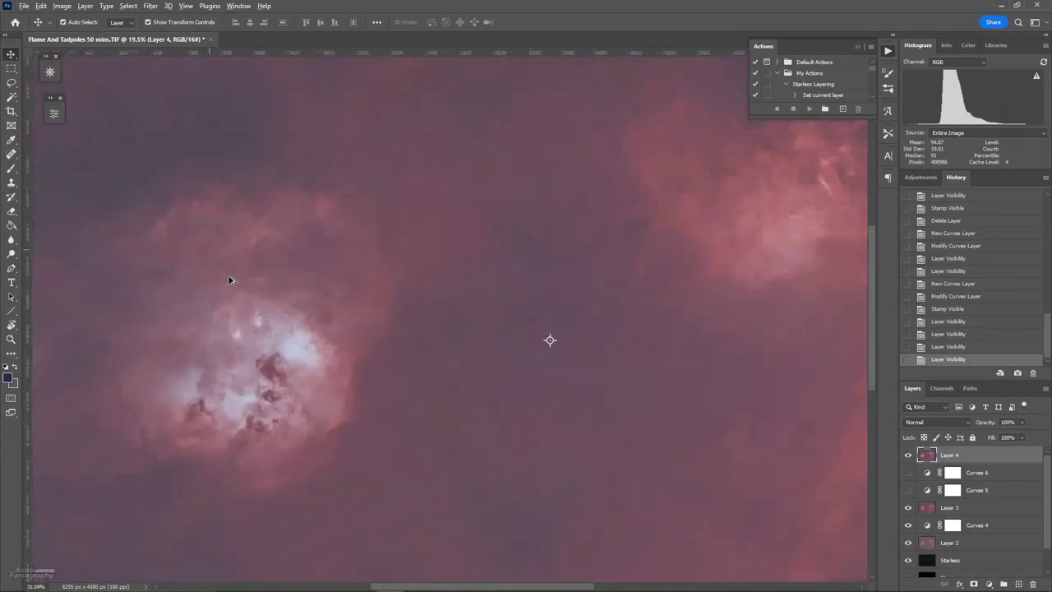
scroll(241, 309, "up", 1)
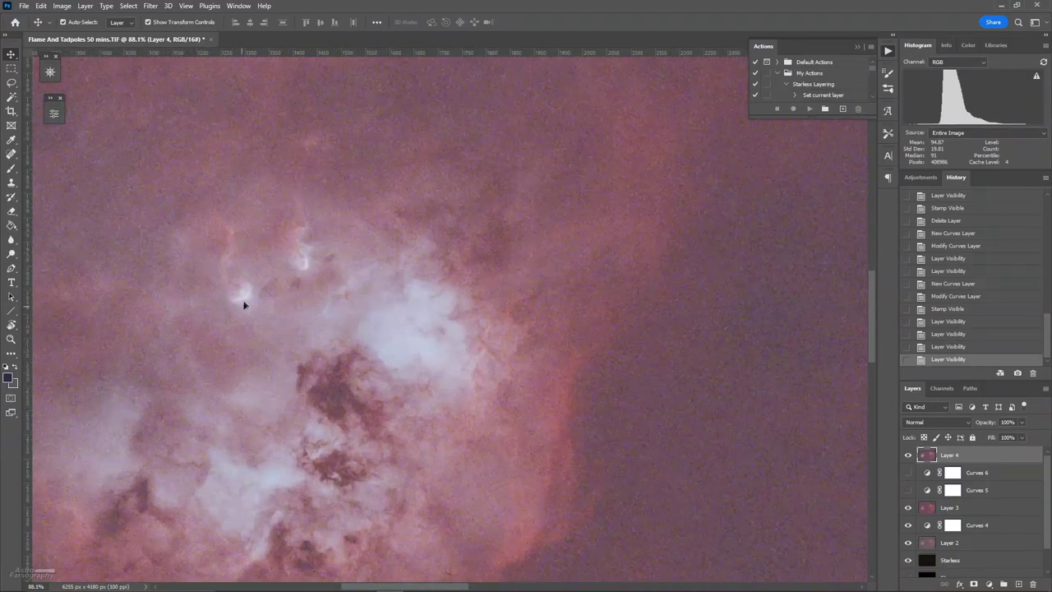
scroll(201, 207, "down", 5)
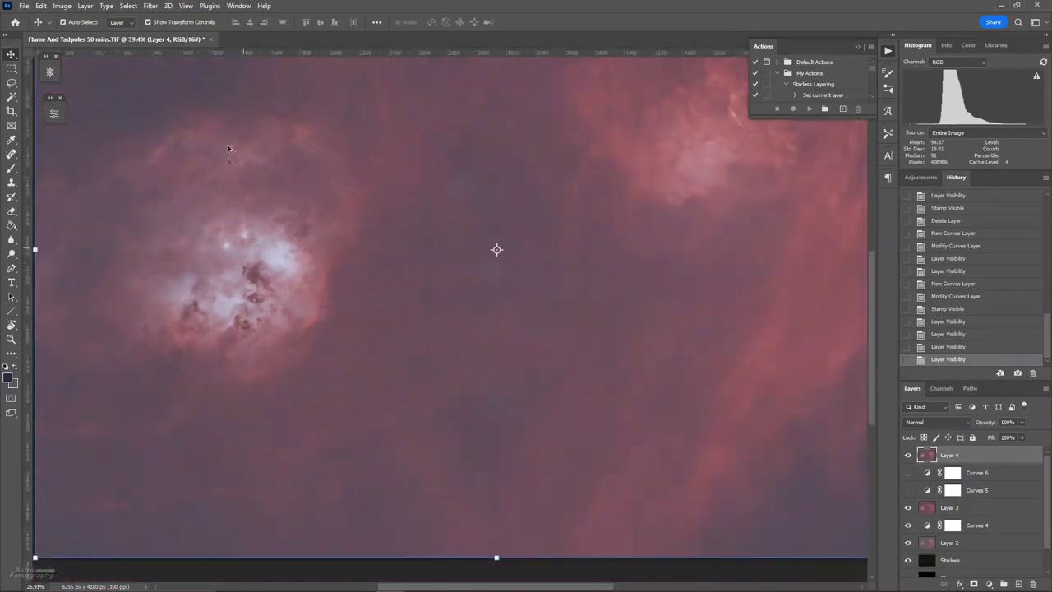
left_click(150, 7)
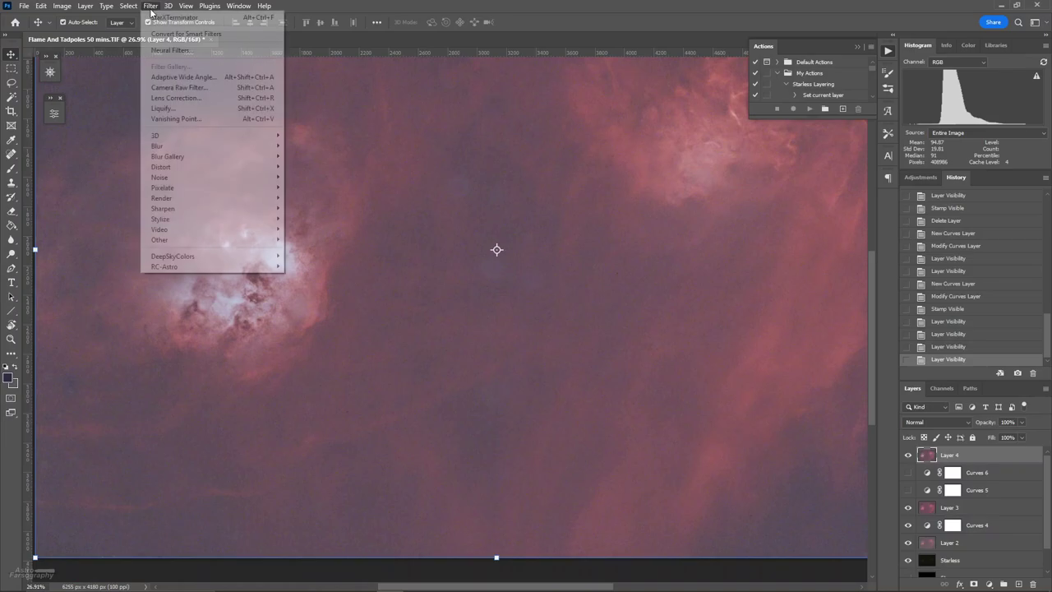
Run the Camera Raw Filter on Layer 4 and raise Noise Reduction in the Detail panel.
left_click(195, 88)
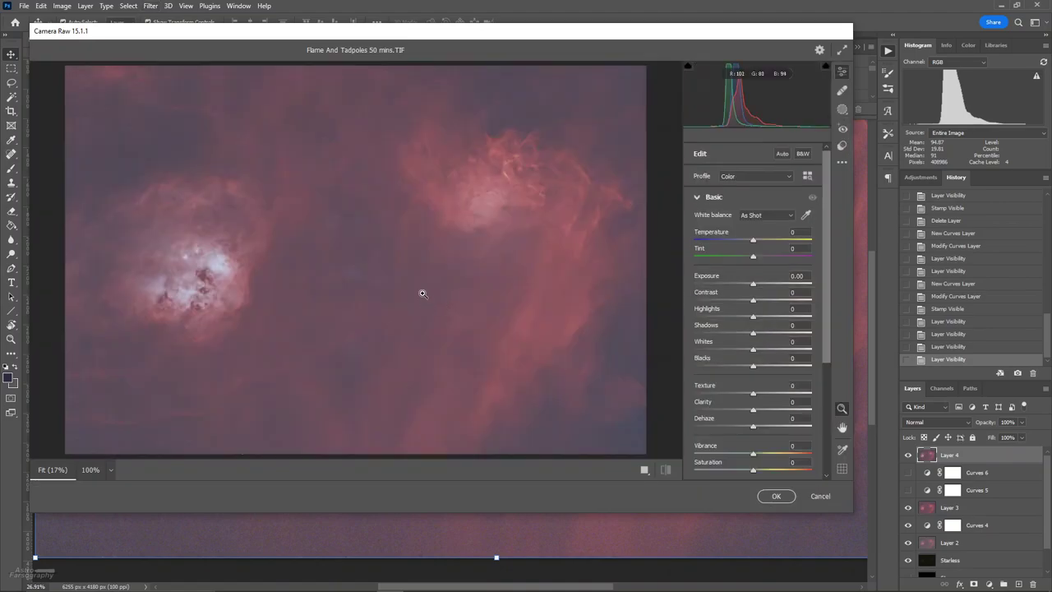
left_click_drag(225, 261, 314, 264)
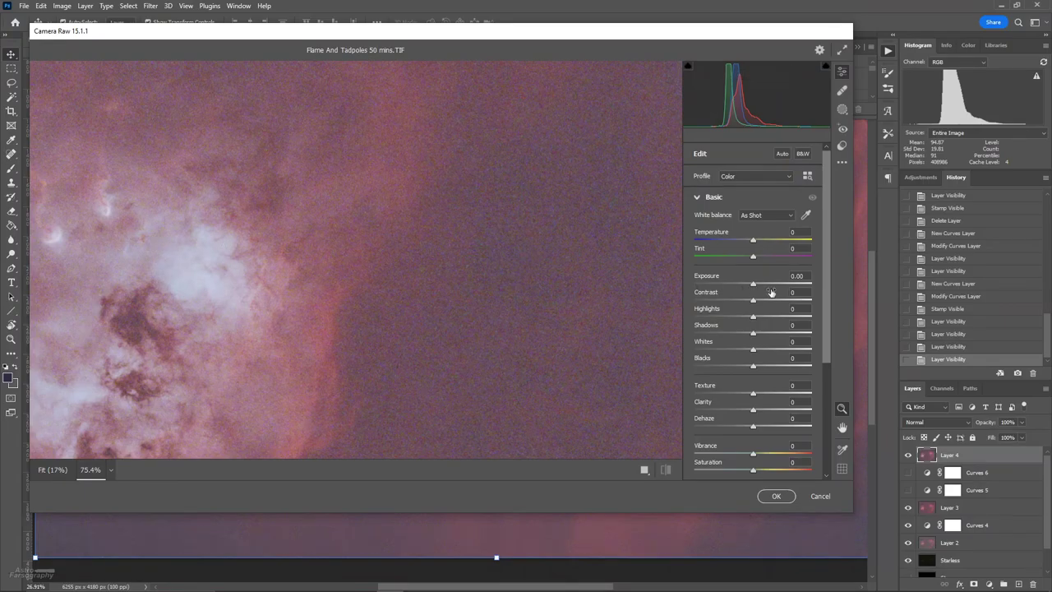
left_click(713, 198)
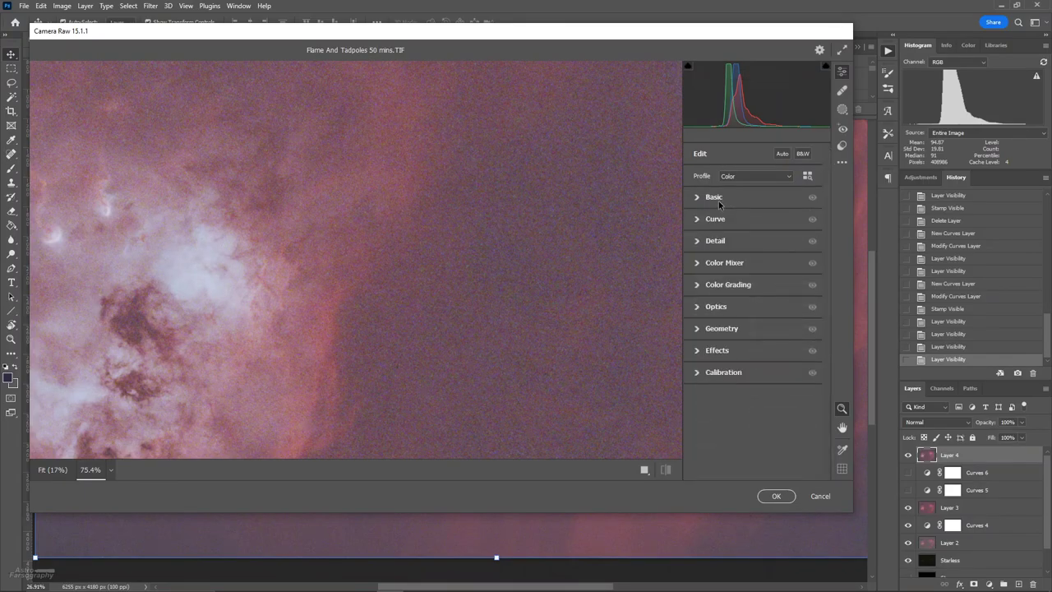
left_click(713, 243)
left_click_drag(694, 289, 745, 314)
Boost Texture to +28, Clarity to +27 and add a little Vibrance, then apply the filter.
scroll(545, 263, "down", 5)
scroll(510, 252, "up", 2)
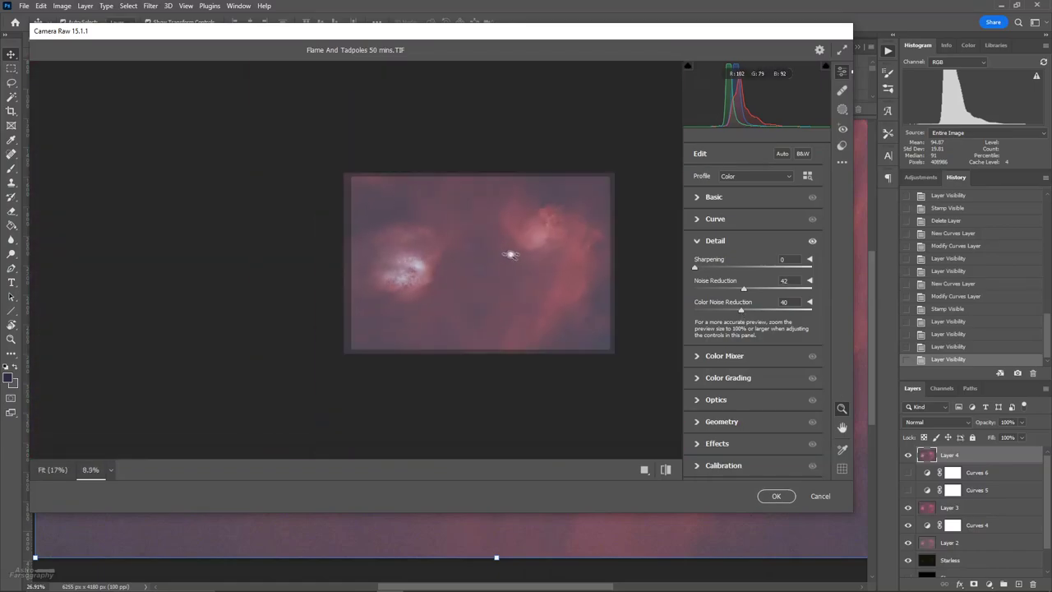
left_click(716, 199)
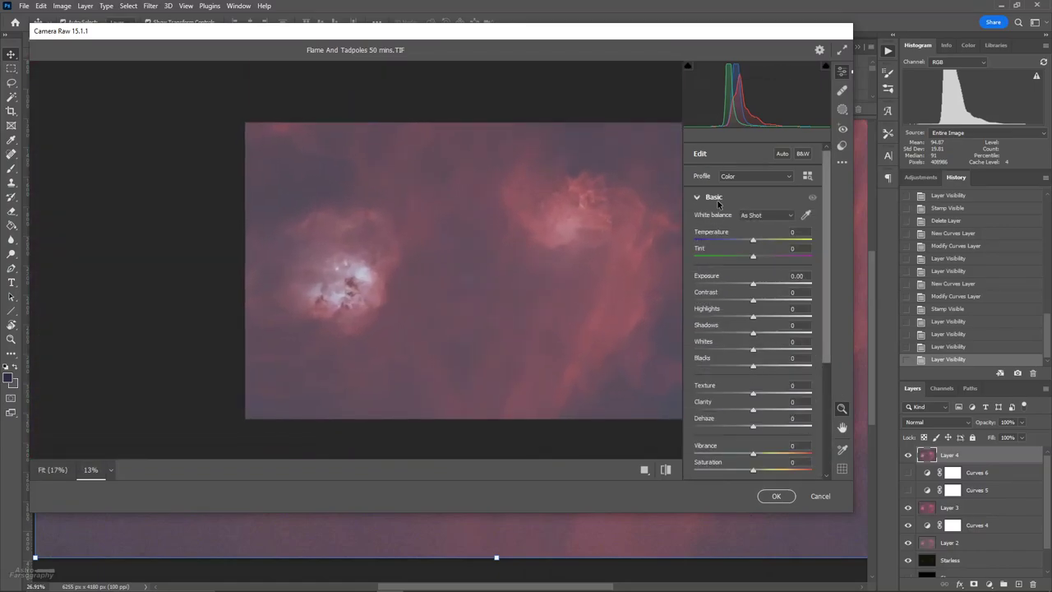
left_click_drag(753, 395, 770, 414)
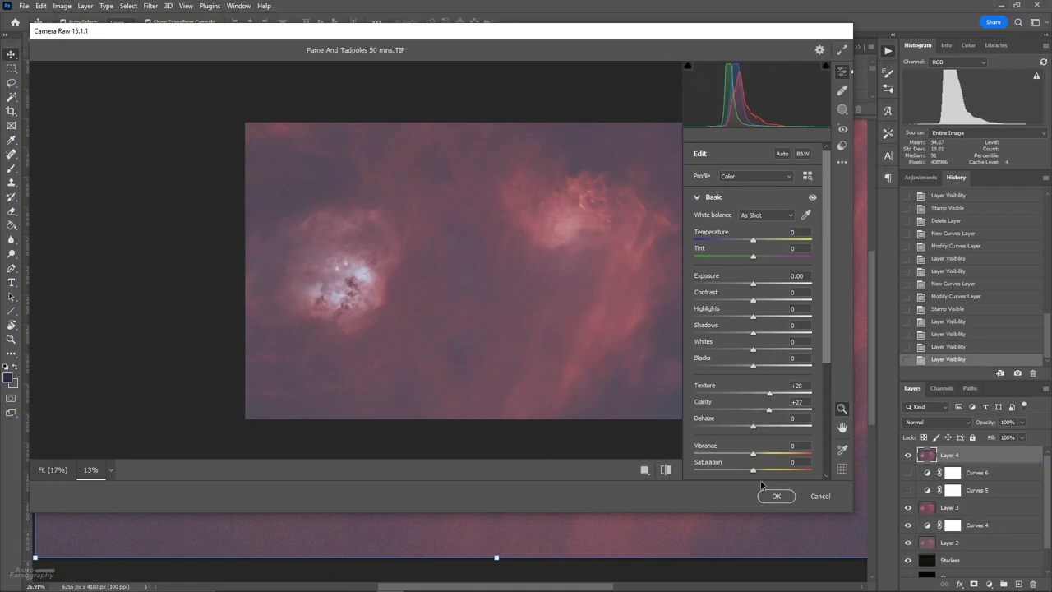
mouse_move(753, 456)
left_mouse_down()
mouse_move(801, 465)
mouse_move(761, 455)
left_mouse_up()
left_click_drag(760, 455, 752, 455)
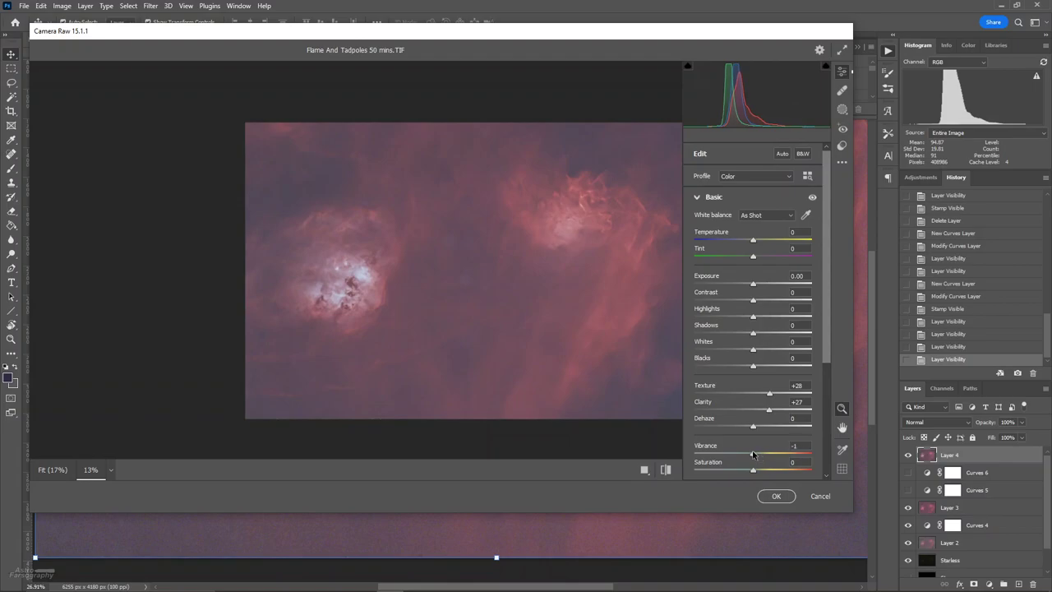
left_click(776, 496)
scroll(472, 315, "up", 2)
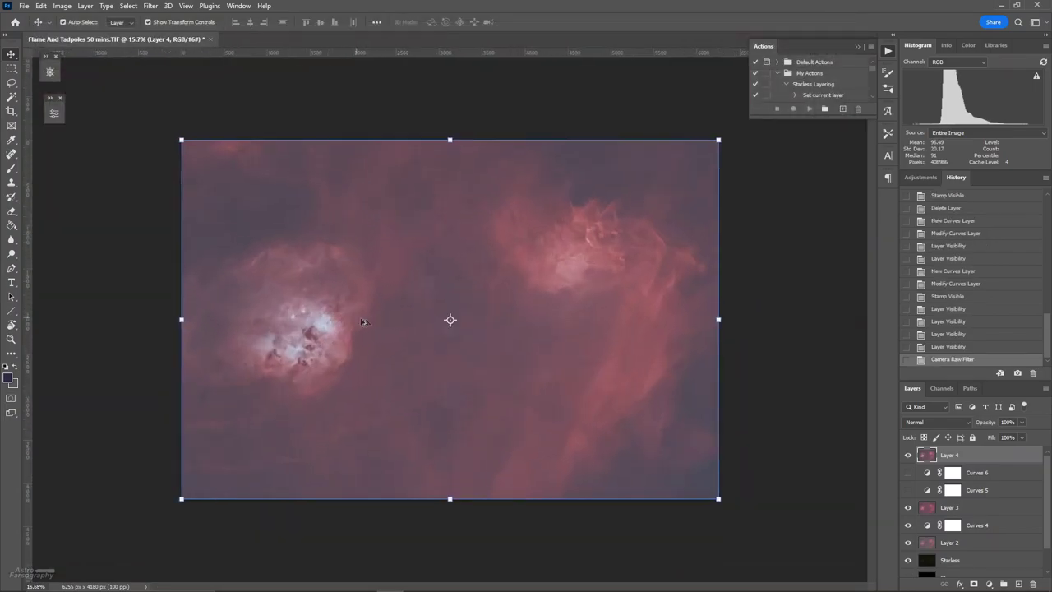
Compare with and without Camera Raw via History and Layer 4's eye, then stamp visible into Layer 5.
left_click(946, 346)
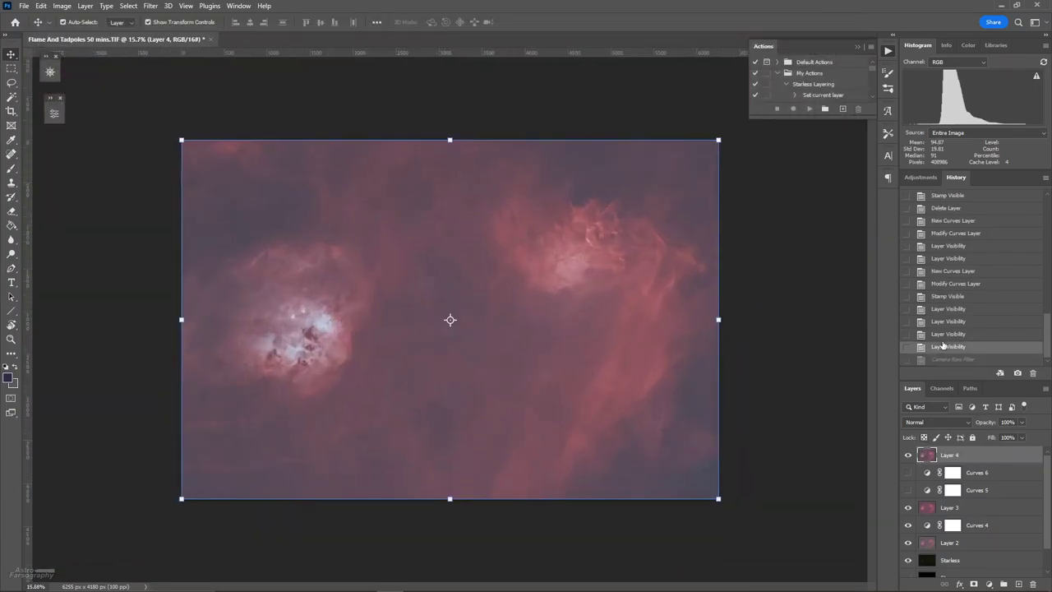
scroll(287, 349, "up", 8)
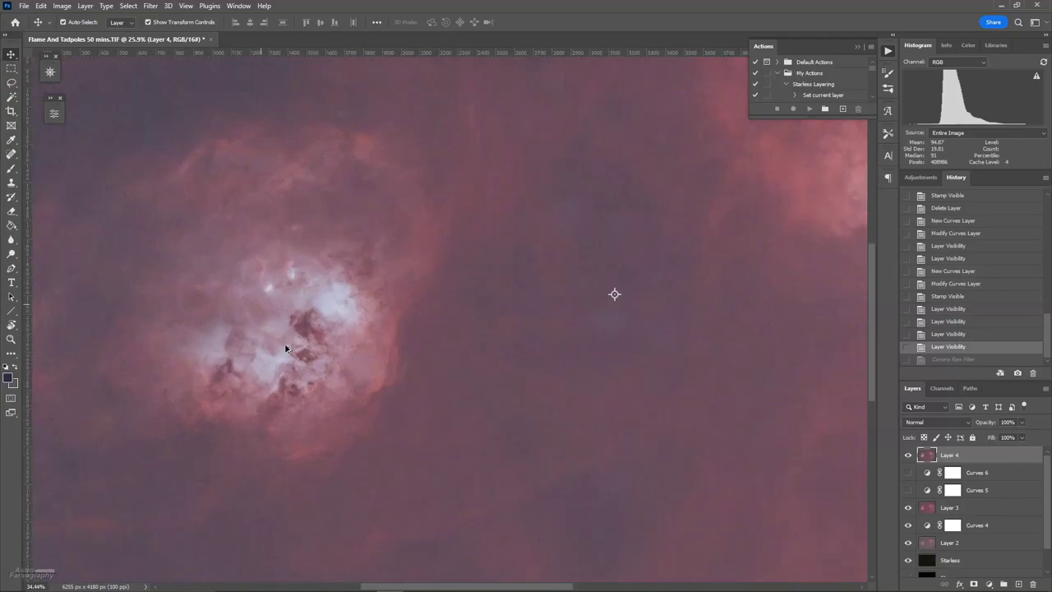
left_click(950, 361)
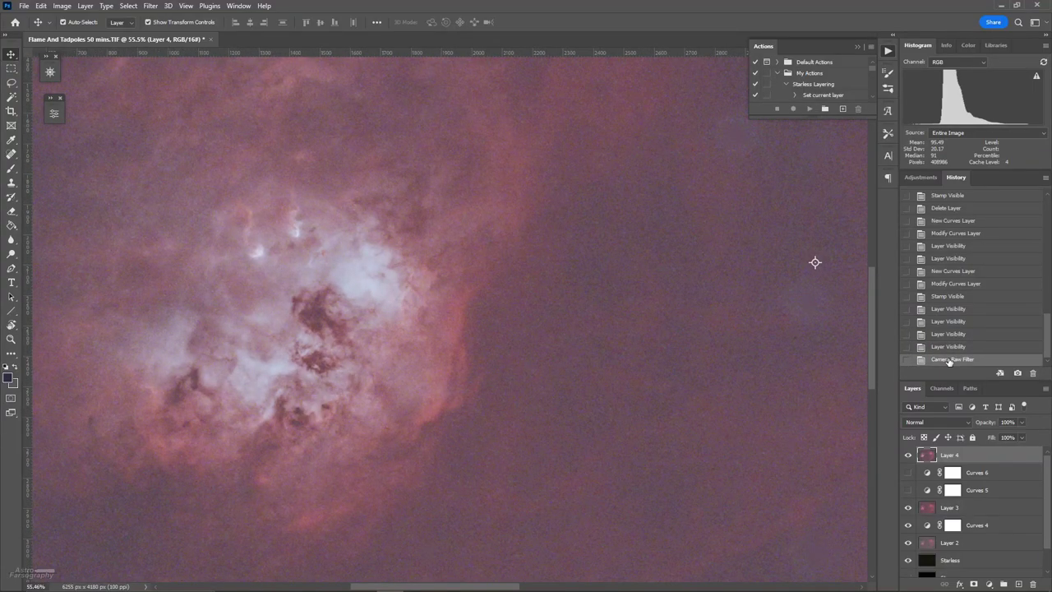
left_click(952, 350)
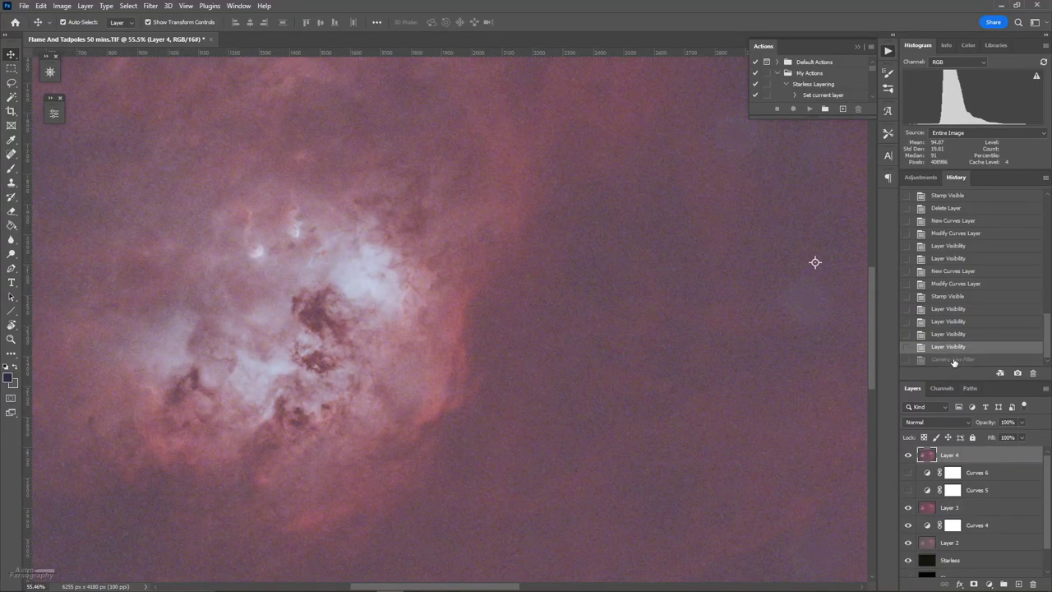
left_click(954, 360)
scroll(639, 307, "down", 8)
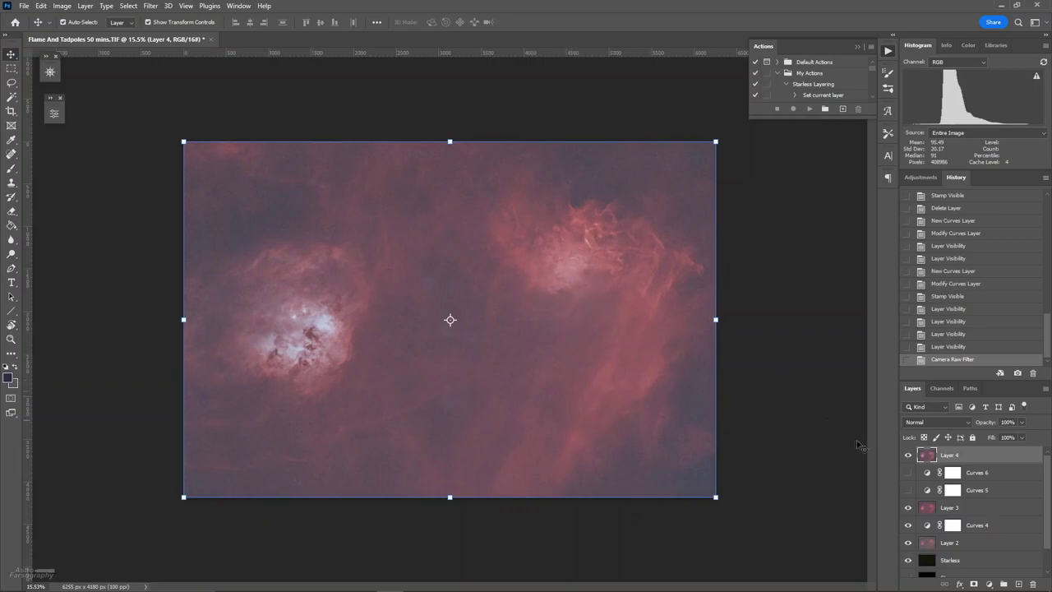
left_click(909, 455)
left_click(909, 456)
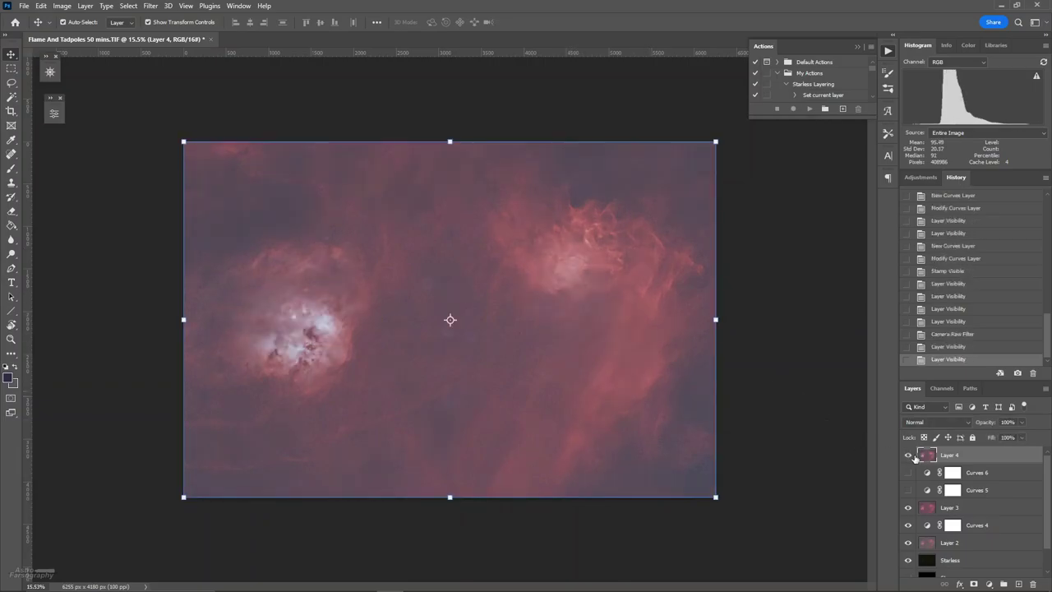
key("ctrl+alt+shift+e")
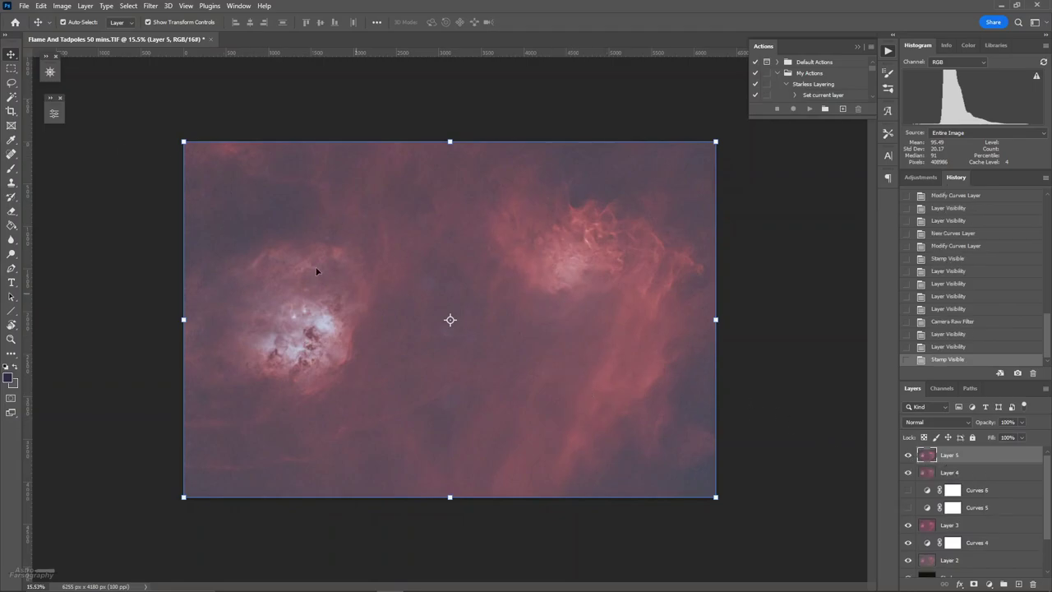
Add Curves 7 with the white point pulled to input 228, compare before/after, then stamp visible.
left_click(990, 584)
left_click(986, 444)
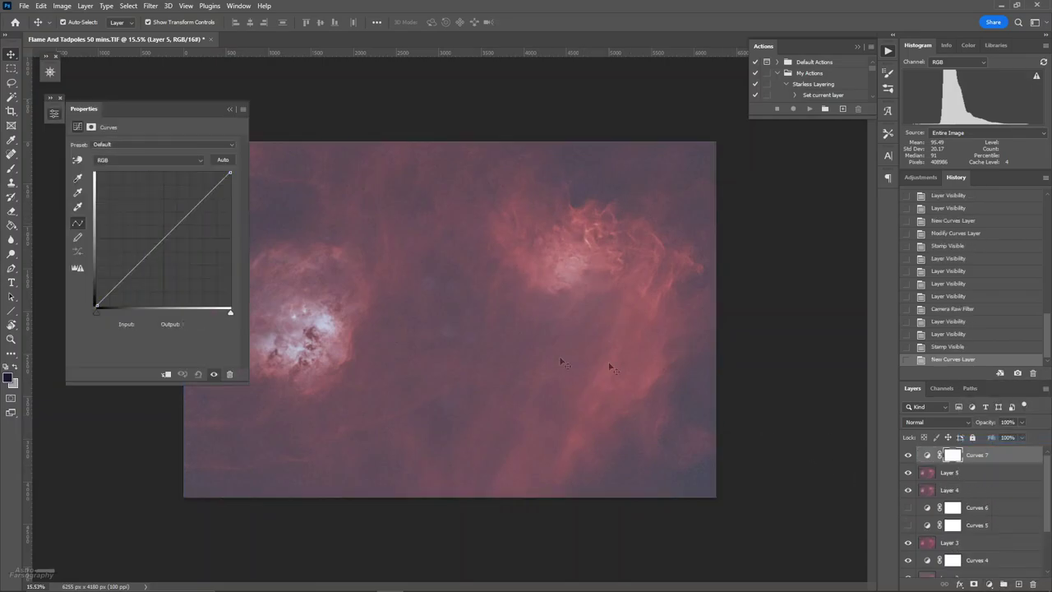
mouse_move(97, 313)
left_mouse_down()
mouse_move(140, 324)
mouse_move(115, 316)
left_mouse_up()
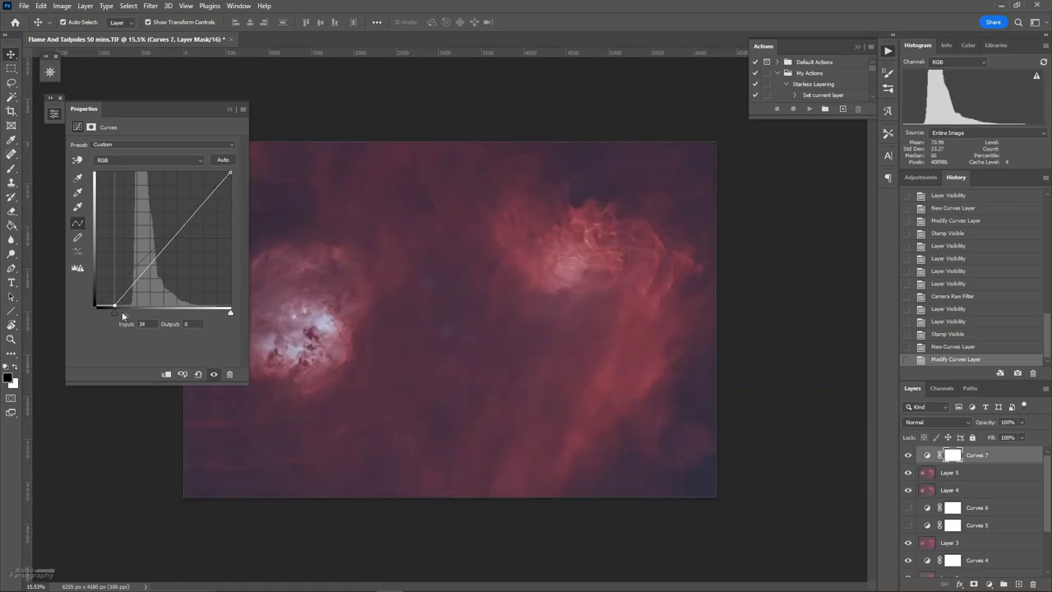
mouse_move(229, 313)
left_mouse_down()
mouse_move(206, 313)
mouse_move(216, 313)
left_mouse_up()
left_click(182, 374)
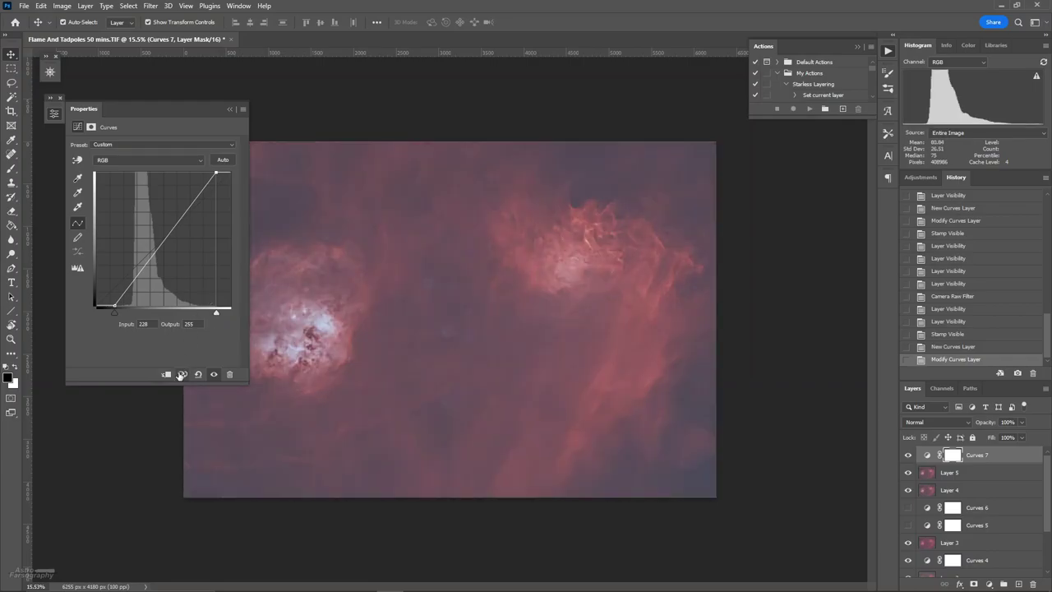
left_click(182, 374)
left_click(182, 374)
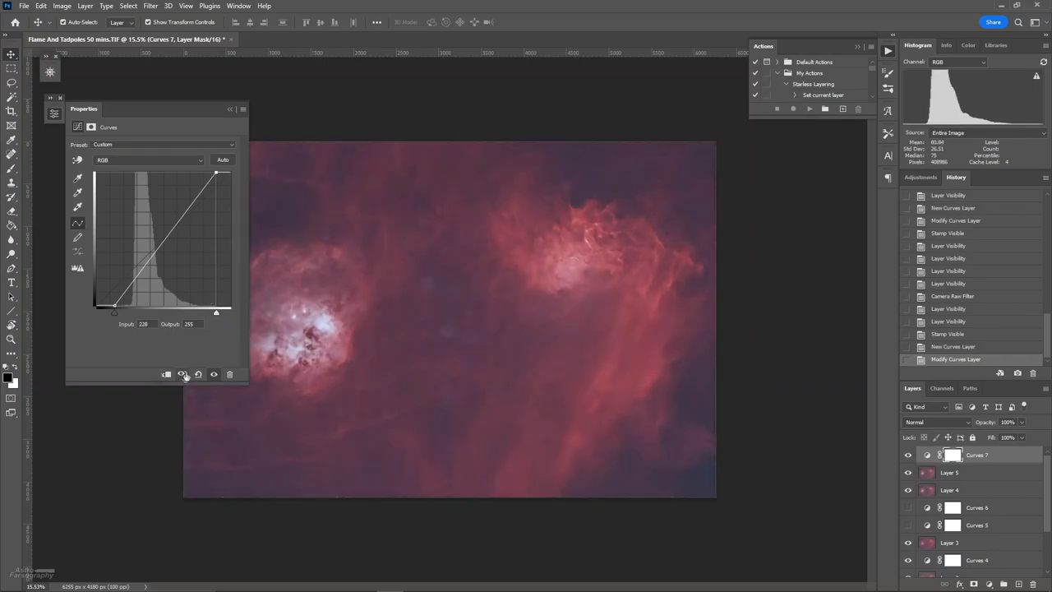
key("ctrl+minus")
key("ctrl+minus")
left_click(183, 374)
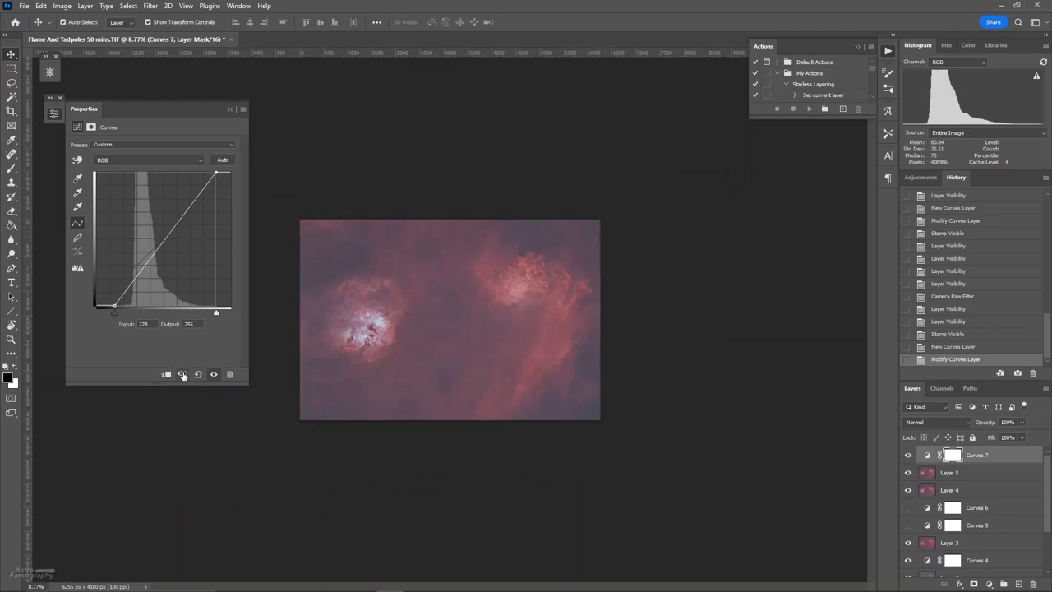
left_click(183, 374)
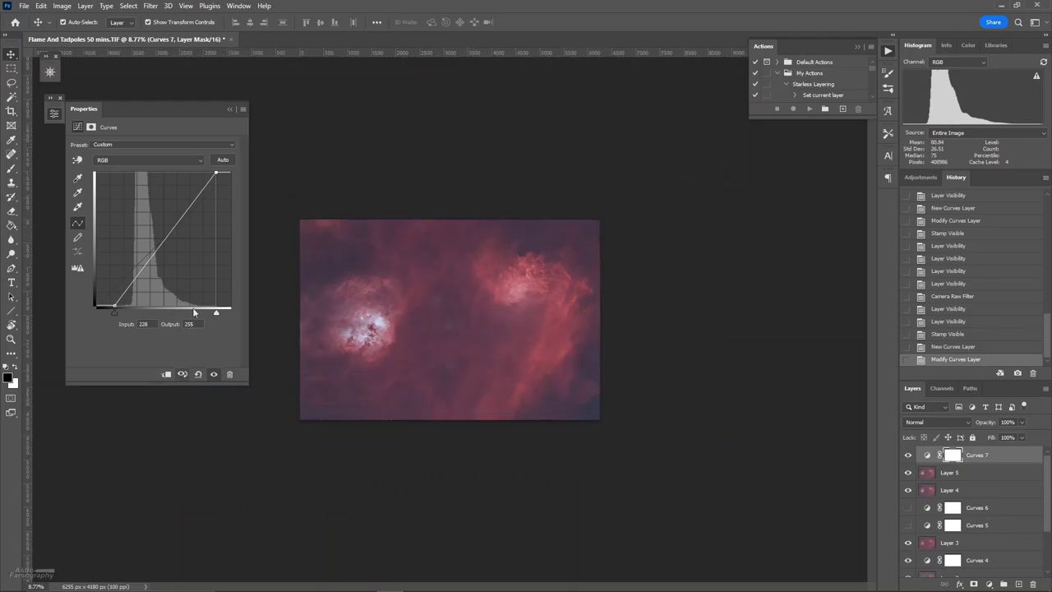
key("ctrl+shift+alt+e")
key("ctrl+0")
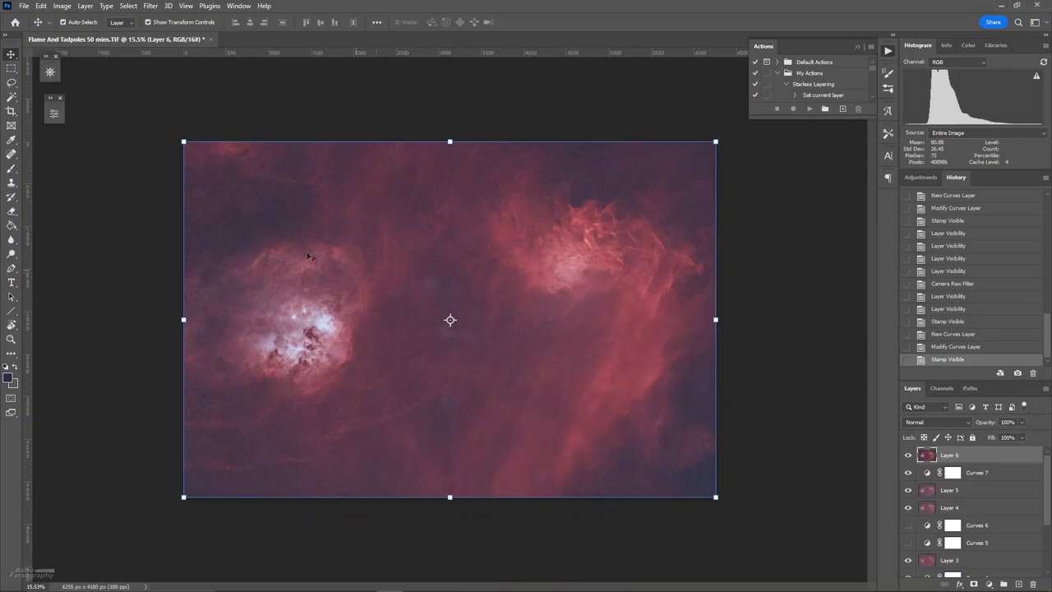
Inspect the stamped Layer 6 up close, fit it to the window, and add a new Curves layer.
scroll(278, 214, "up", 5)
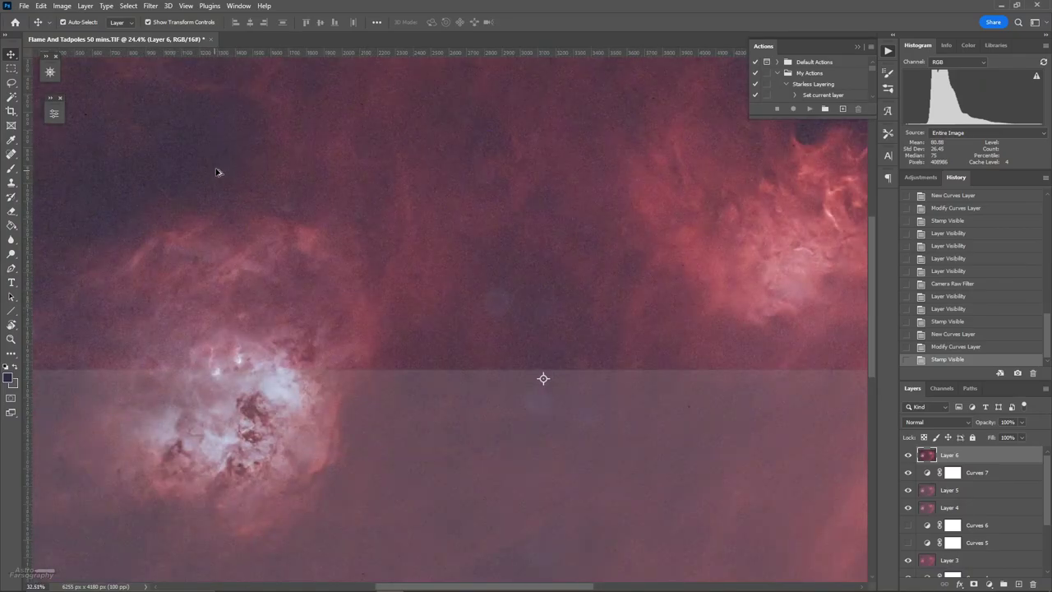
scroll(346, 247, "down", 5)
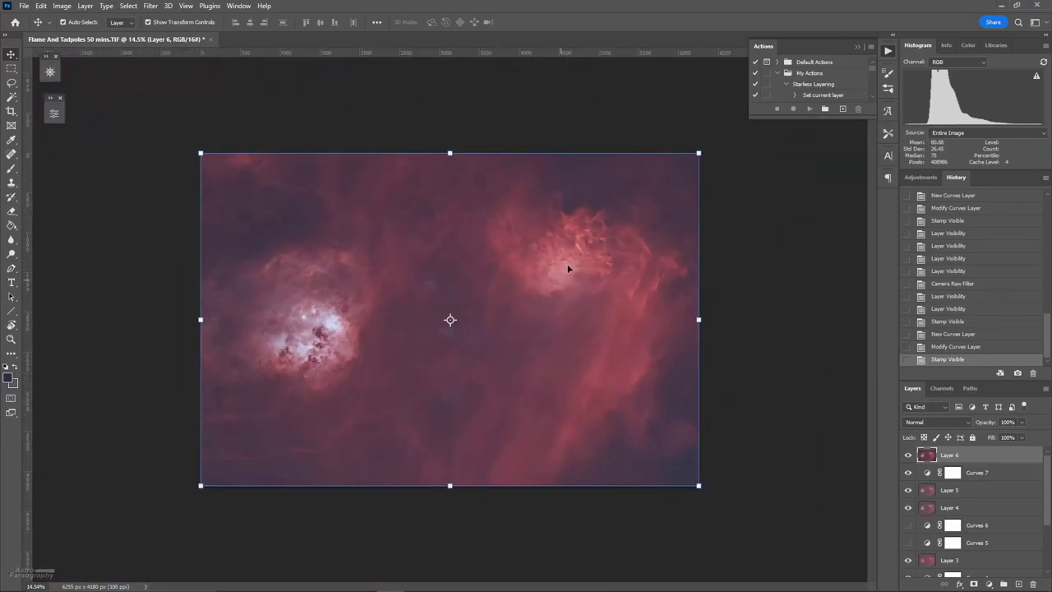
scroll(551, 319, "up", 6)
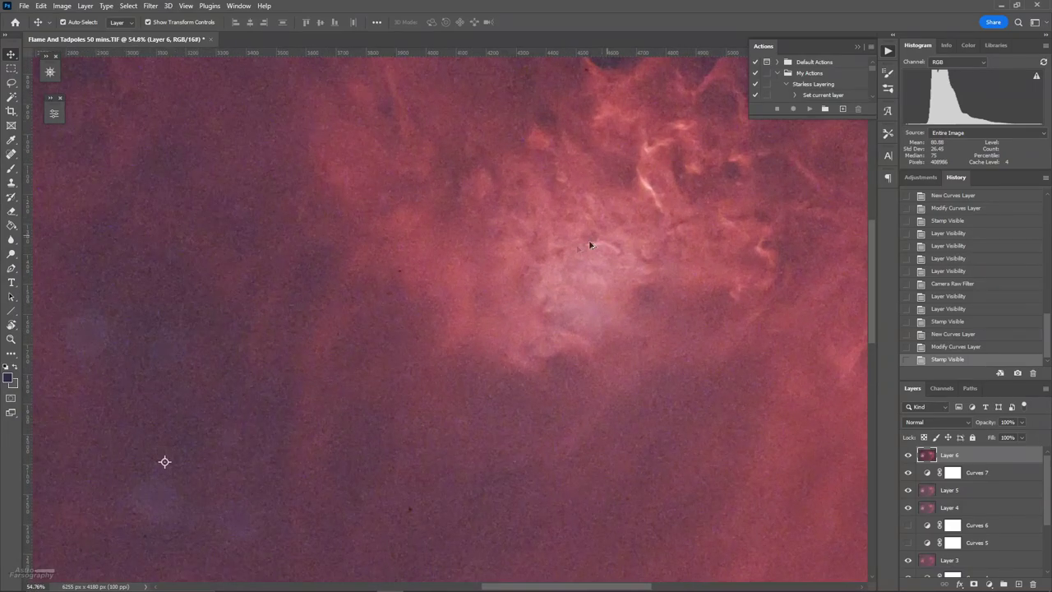
key("ctrl+0")
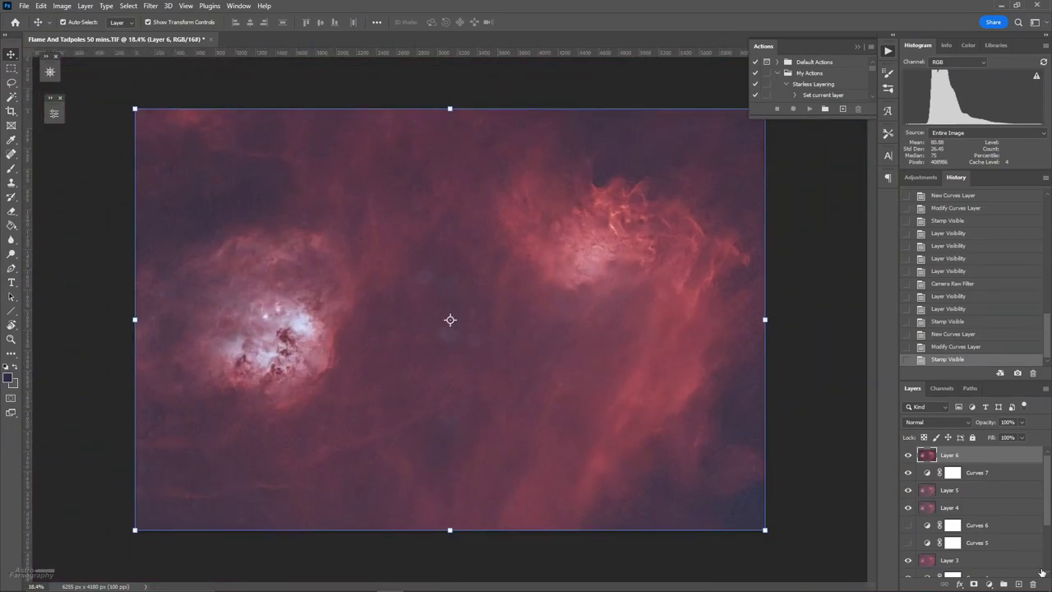
left_click(989, 584)
left_click(983, 445)
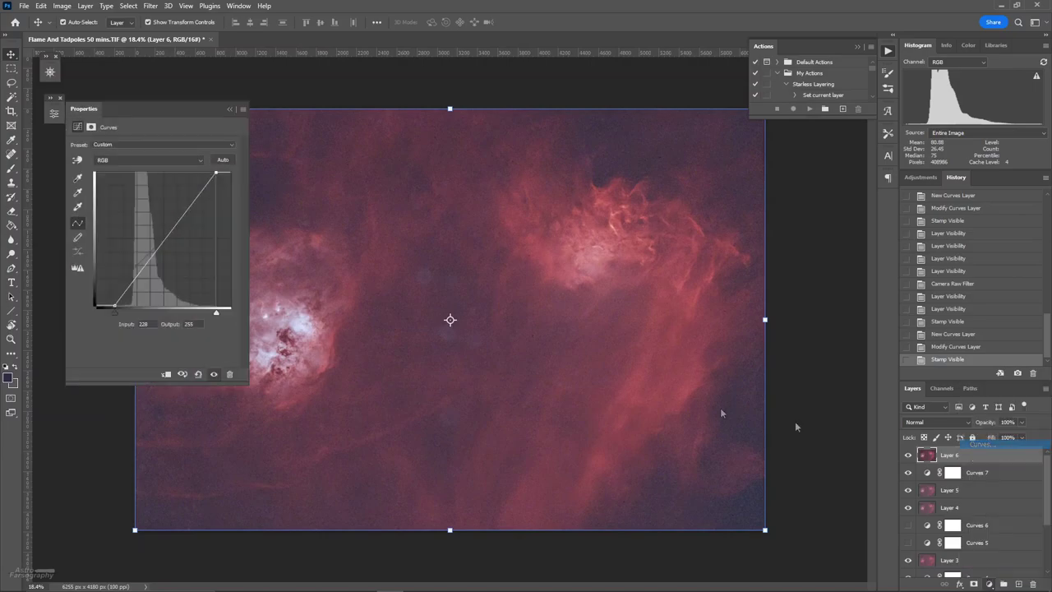
Shape a contrast S-curve with points at 50/38 and 168/172, comparing before and after.
scroll(325, 288, "down", 2)
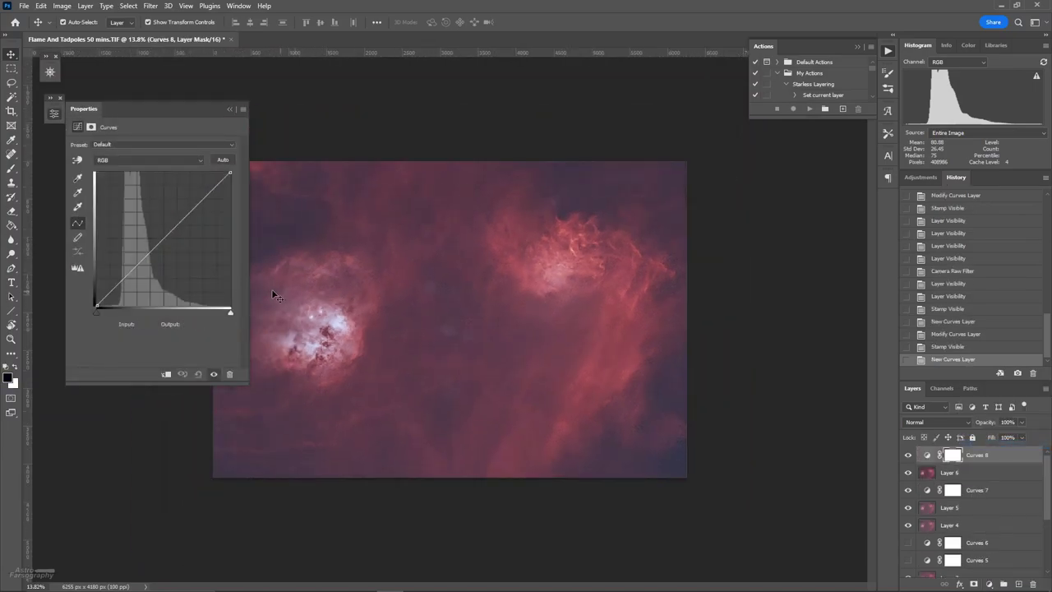
scroll(274, 295, "down", 1)
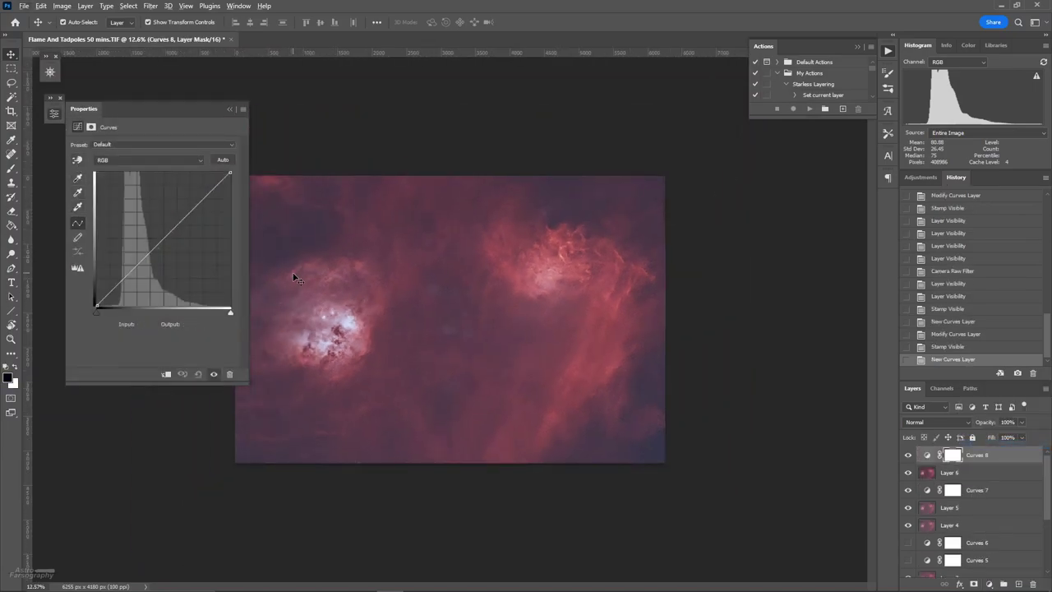
left_click(78, 159)
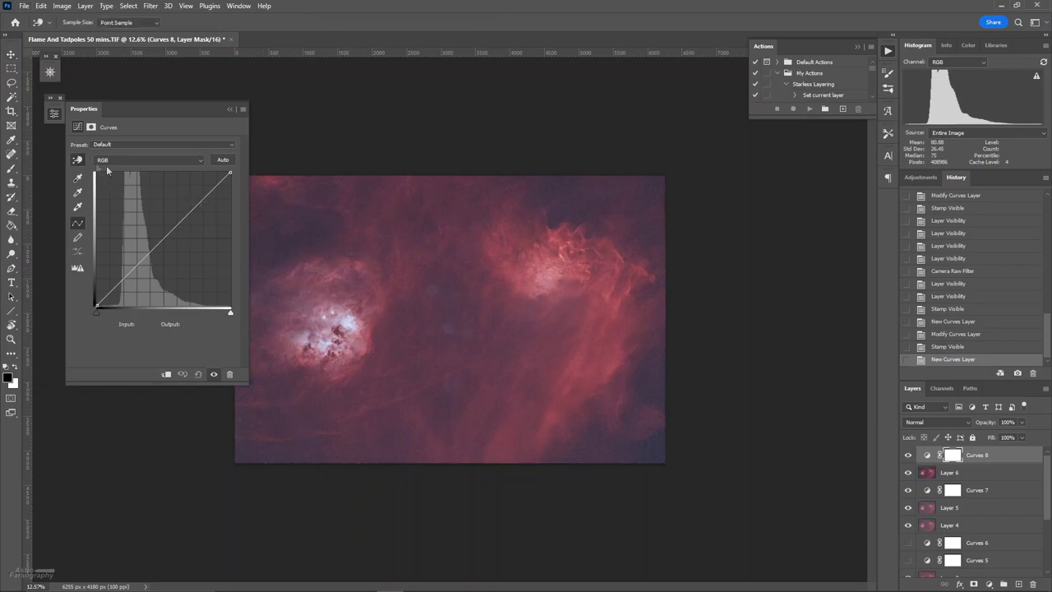
left_click(299, 242)
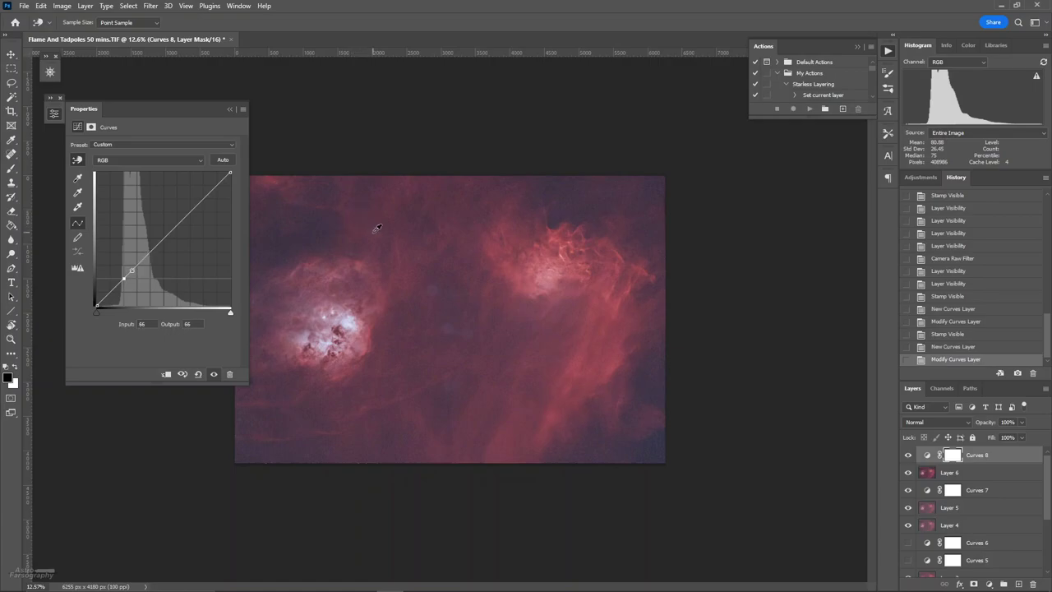
left_click(378, 228, "ctrl")
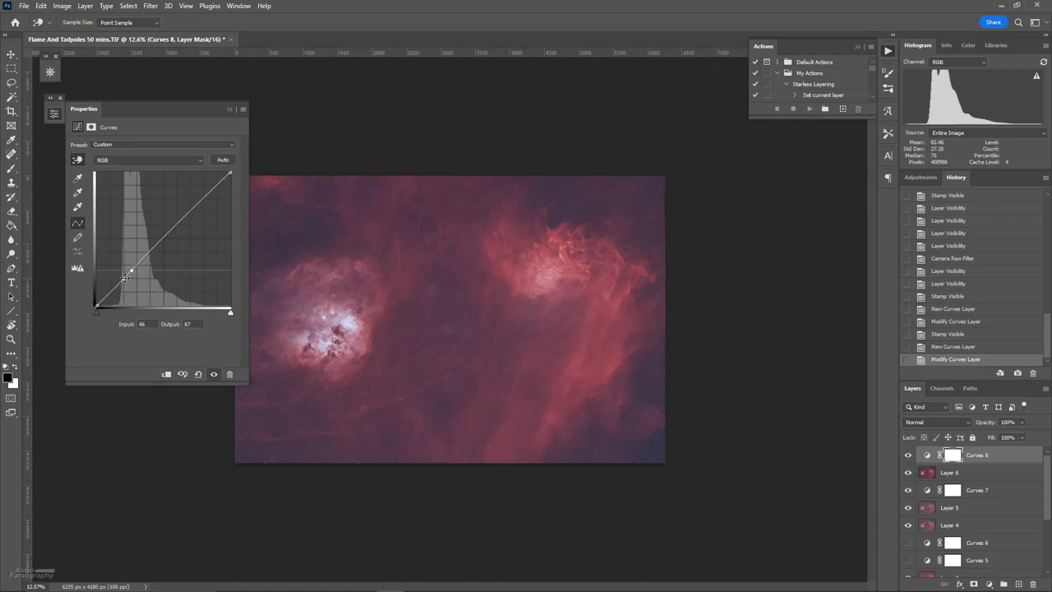
left_click_drag(123, 278, 123, 285)
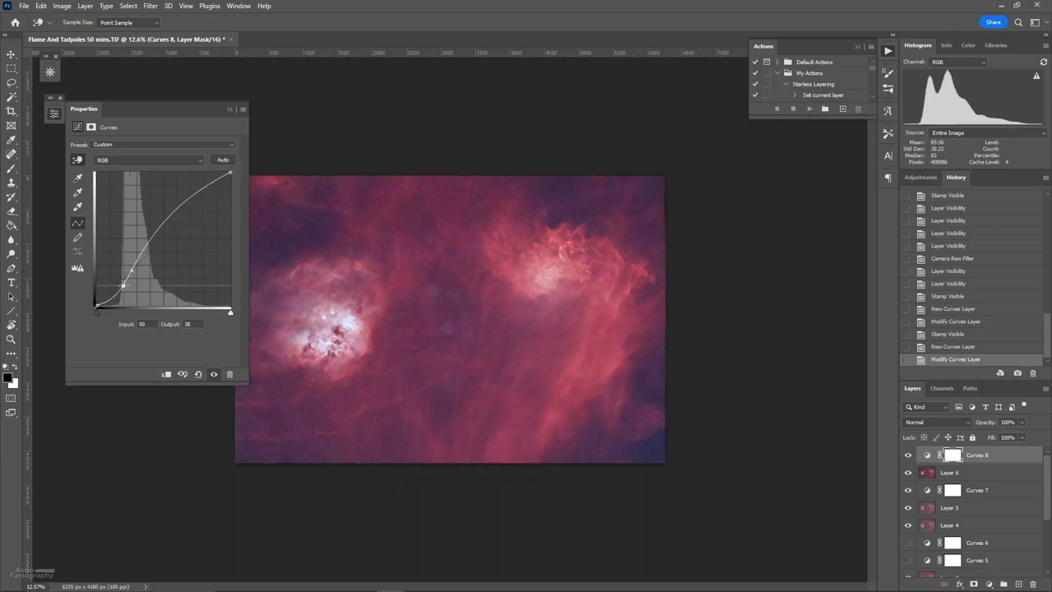
left_click_drag(183, 202, 184, 216)
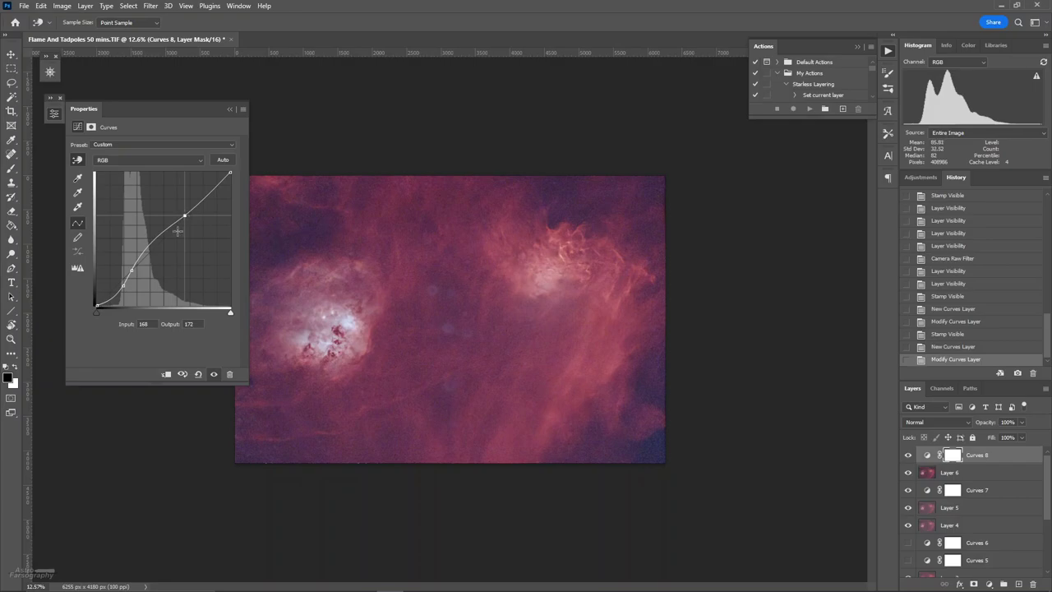
left_click(183, 375)
left_click(183, 375)
left_click(183, 375)
left_click(230, 110)
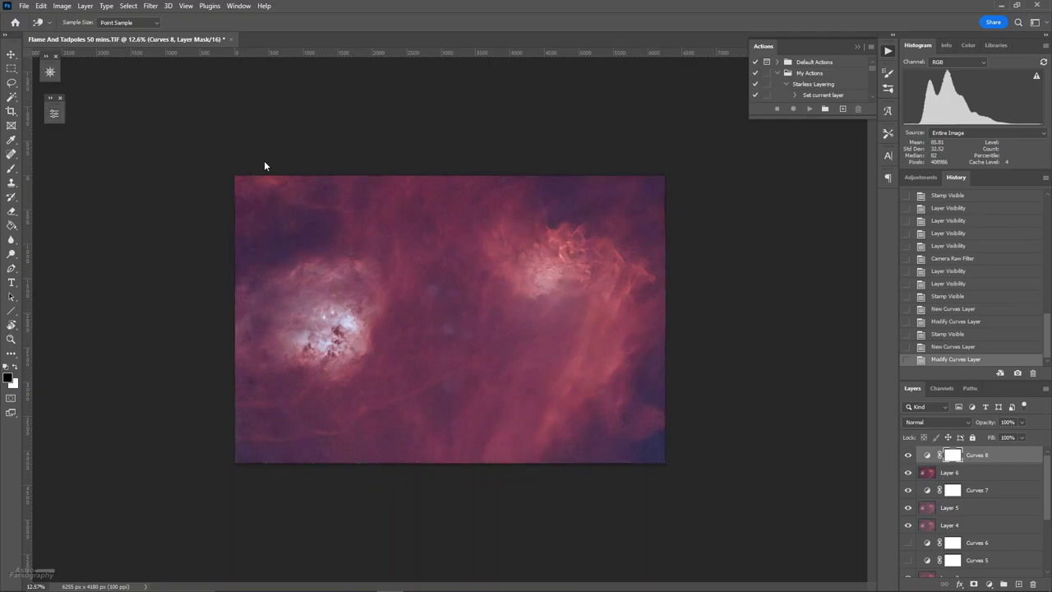
Rename the curves layer to Test, hide it, and make Layer 6 active.
double_click(983, 457)
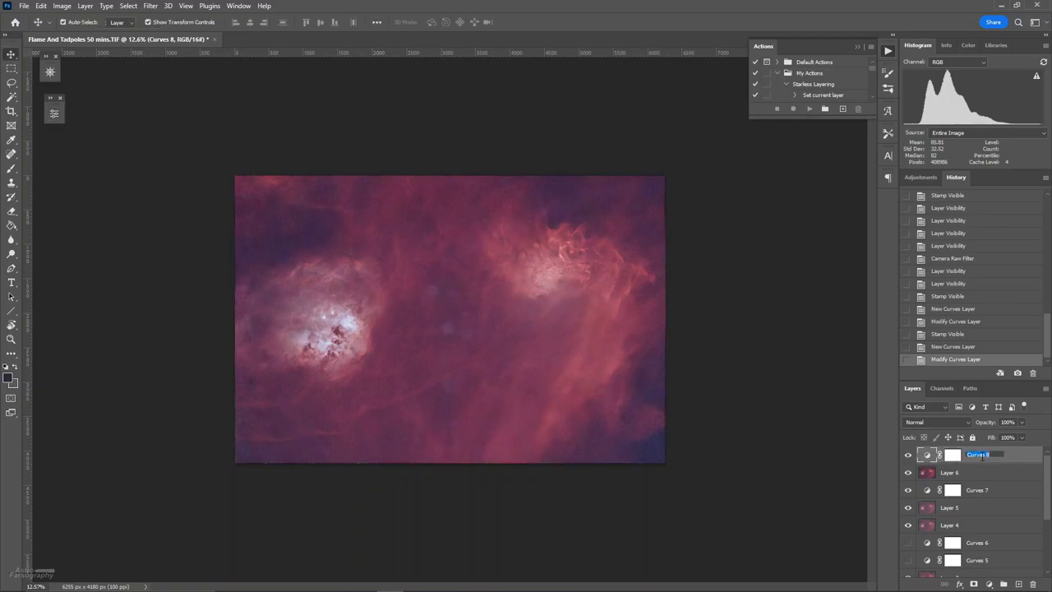
key("Return")
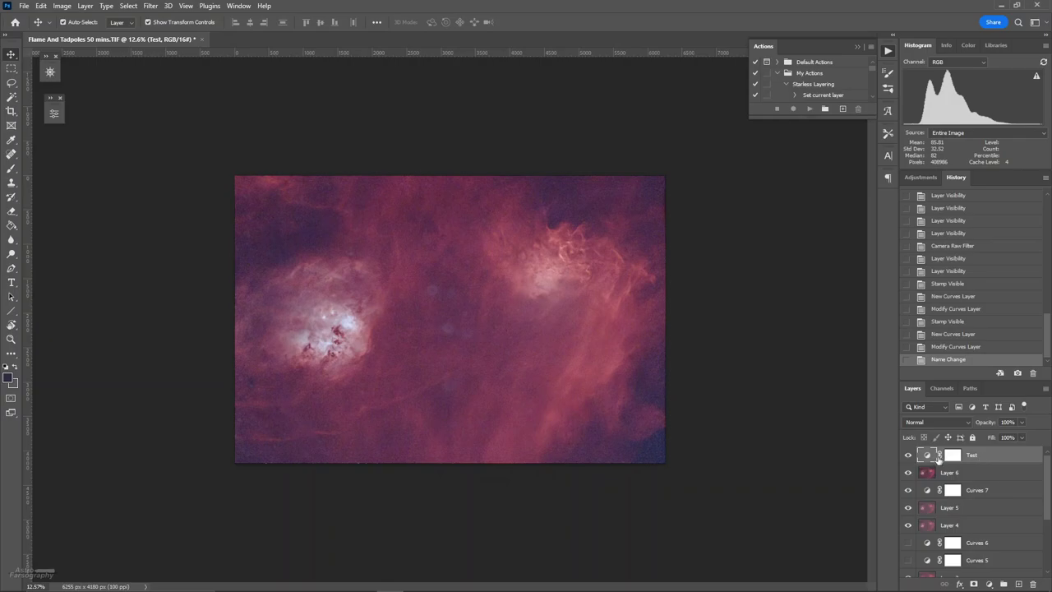
left_click(908, 457)
left_click(968, 476)
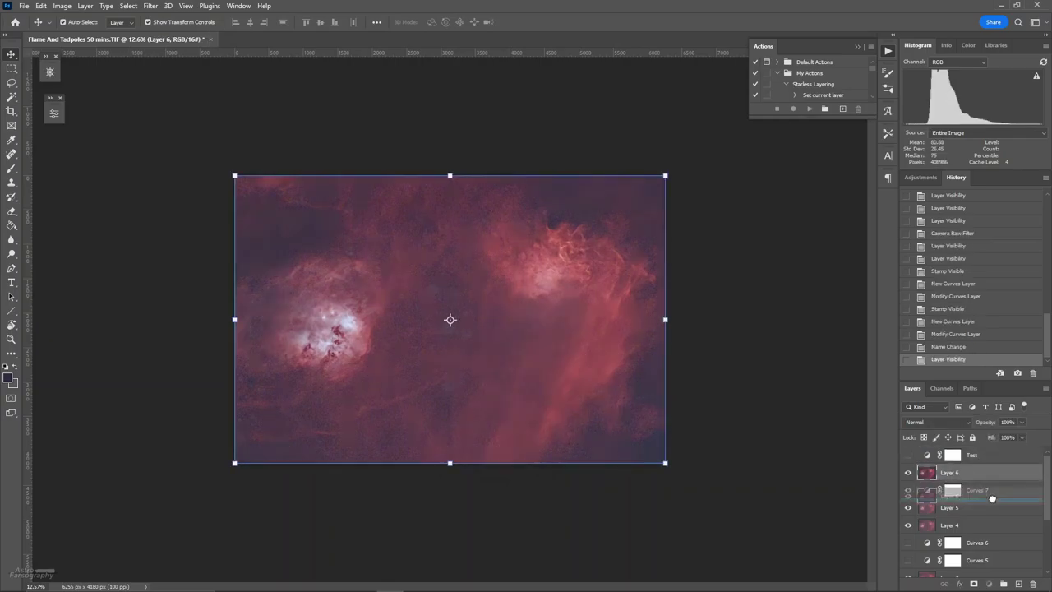
left_click(128, 6)
In Color Range, sample the dark sky and widen Fuzziness while previewing the image.
left_click(145, 115)
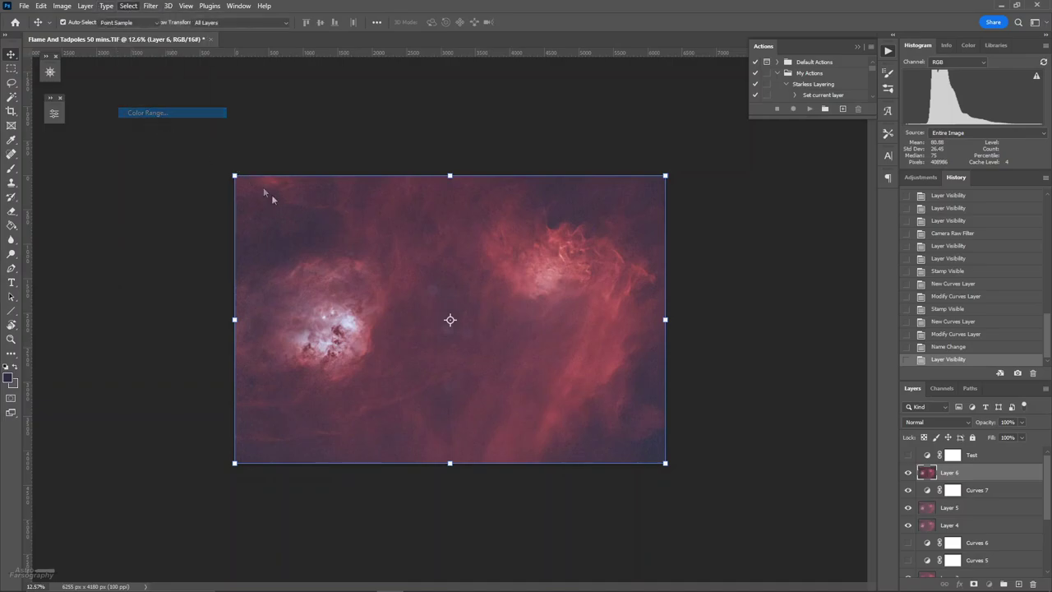
scroll(280, 223, "up", 5)
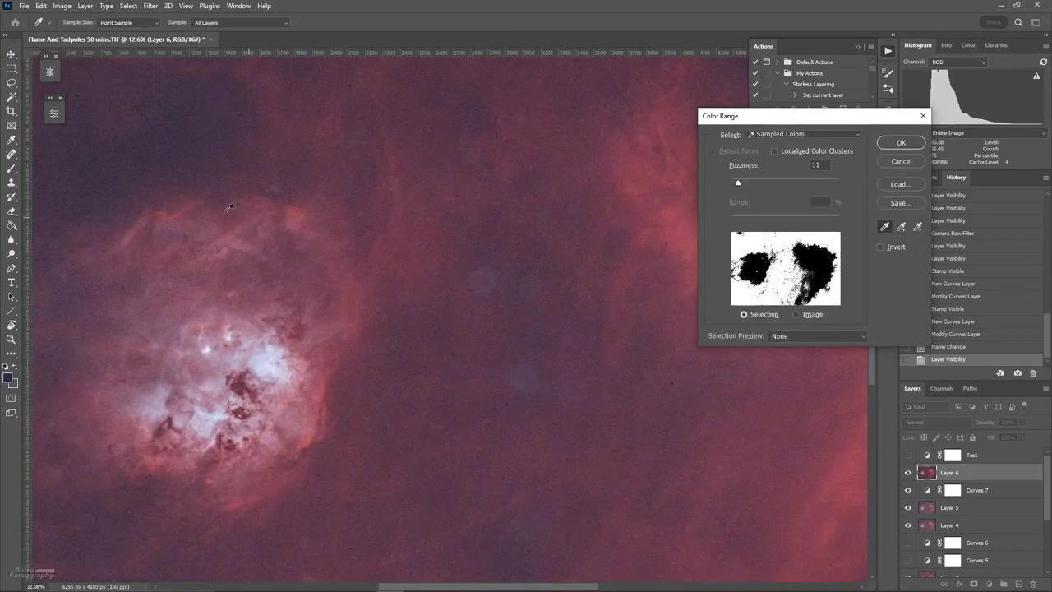
left_click(176, 153)
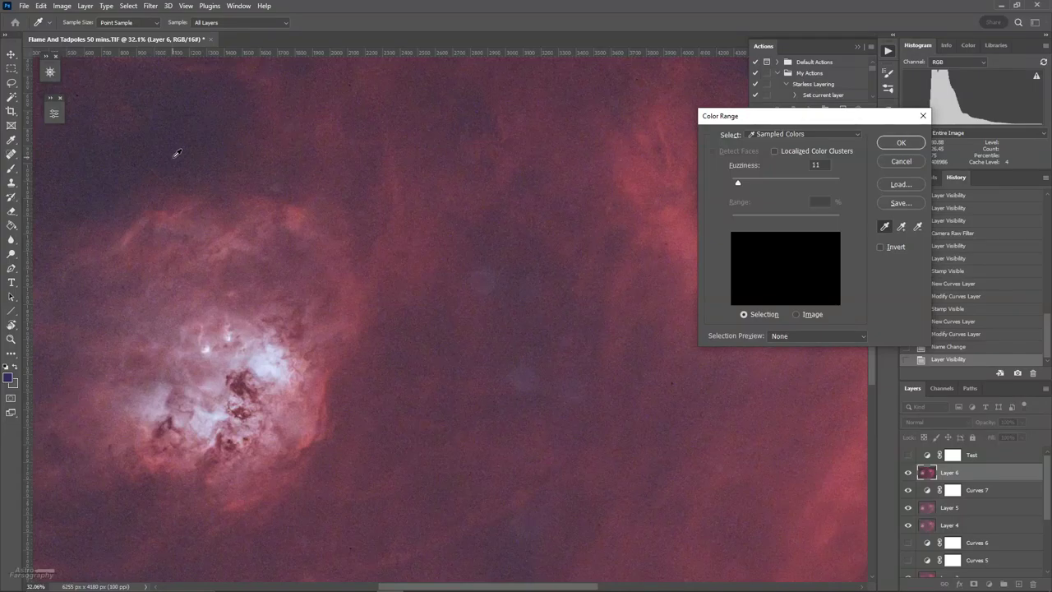
left_click_drag(755, 182, 819, 187)
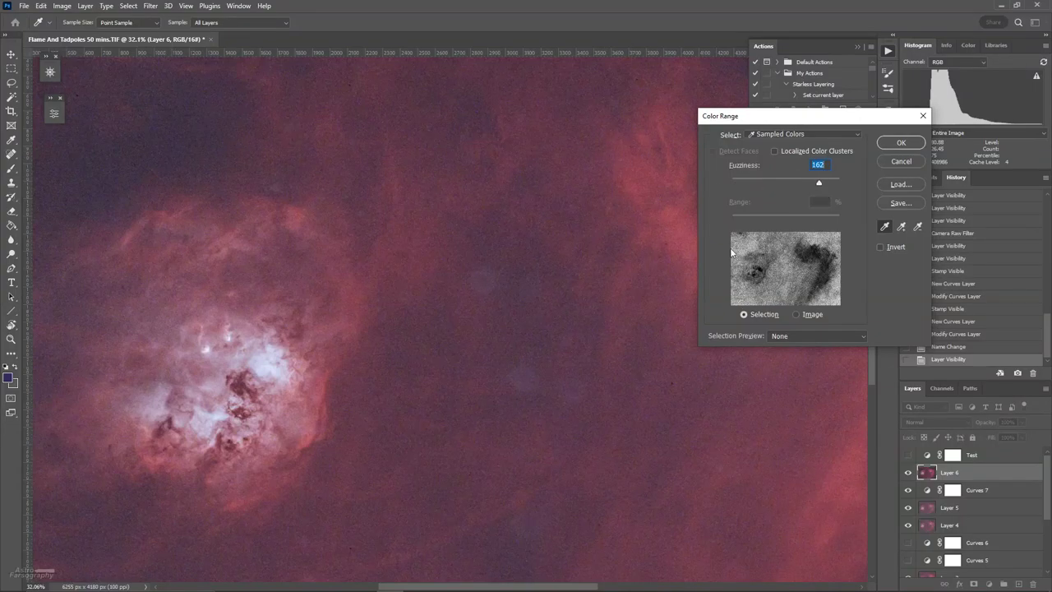
key("ctrl")
key("alt")
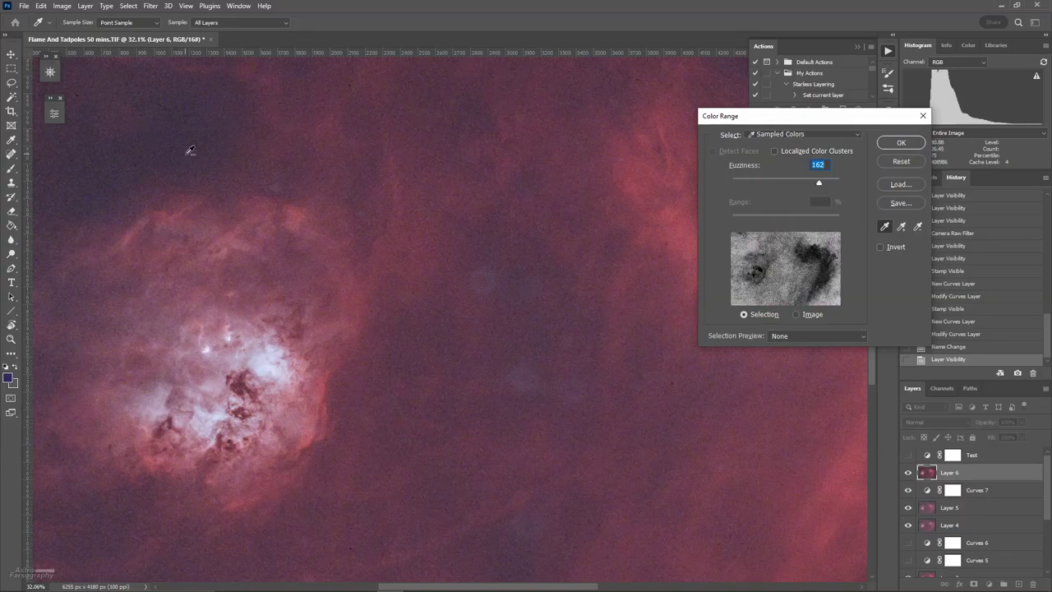
key("alt")
key("ctrl")
key("alt")
key("ctrl")
Resample the dark sky, lower Fuzziness to about 15, and apply the selection.
left_click(178, 153)
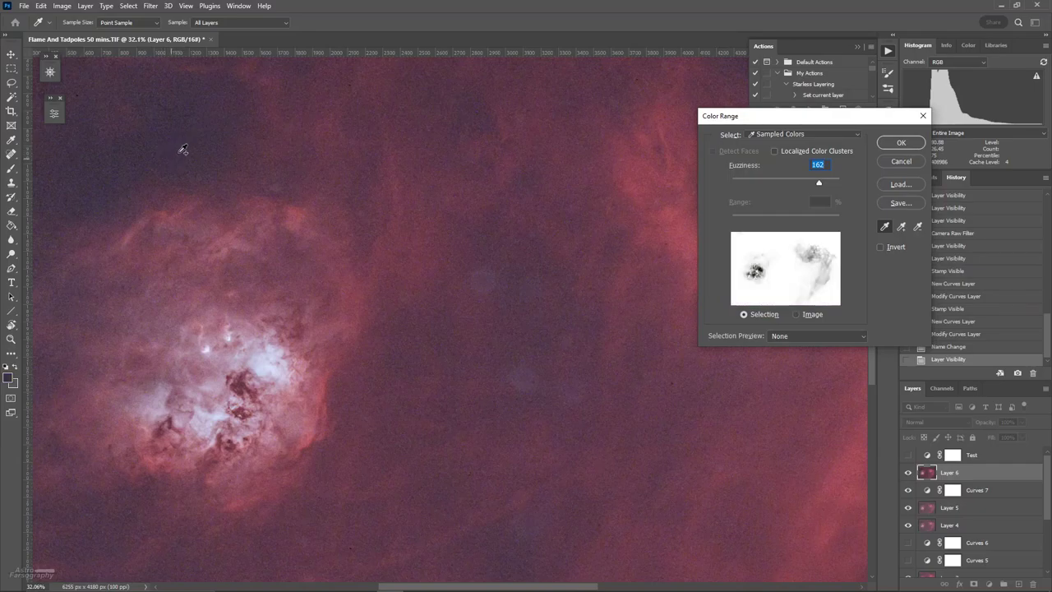
key("alt")
left_click_drag(819, 186, 754, 185)
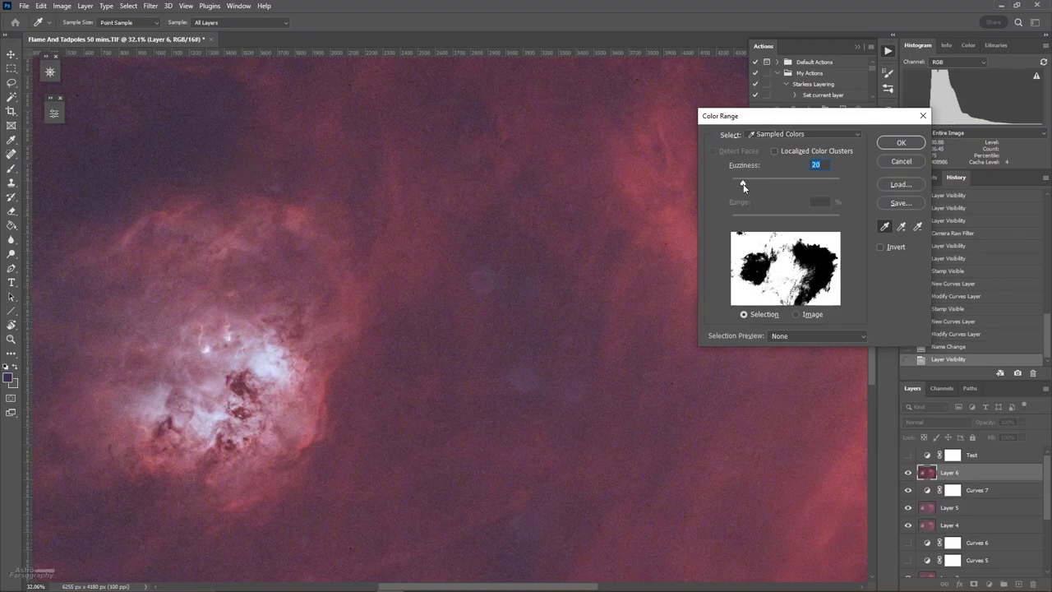
left_click_drag(742, 186, 739, 187)
left_click(901, 161)
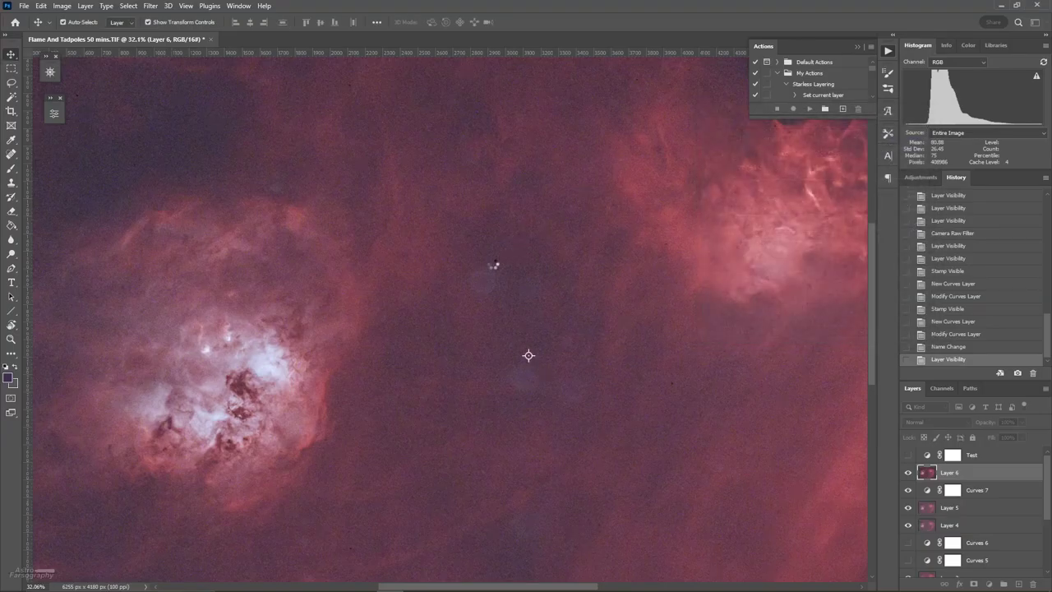
scroll(491, 258, "down", 5)
scroll(489, 260, "down", 1)
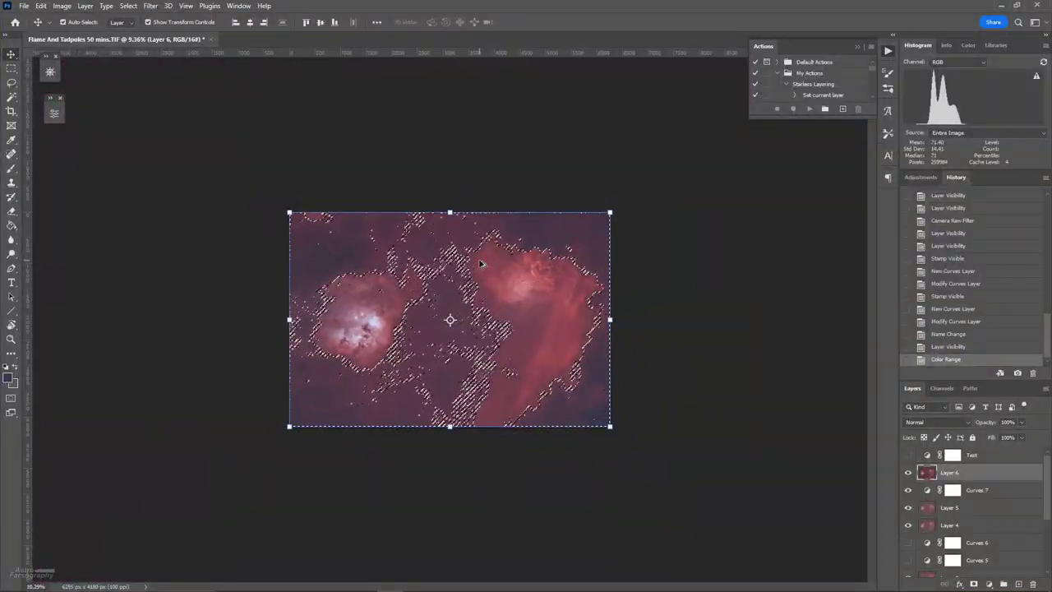
scroll(489, 261, "up", 2)
left_click(129, 6)
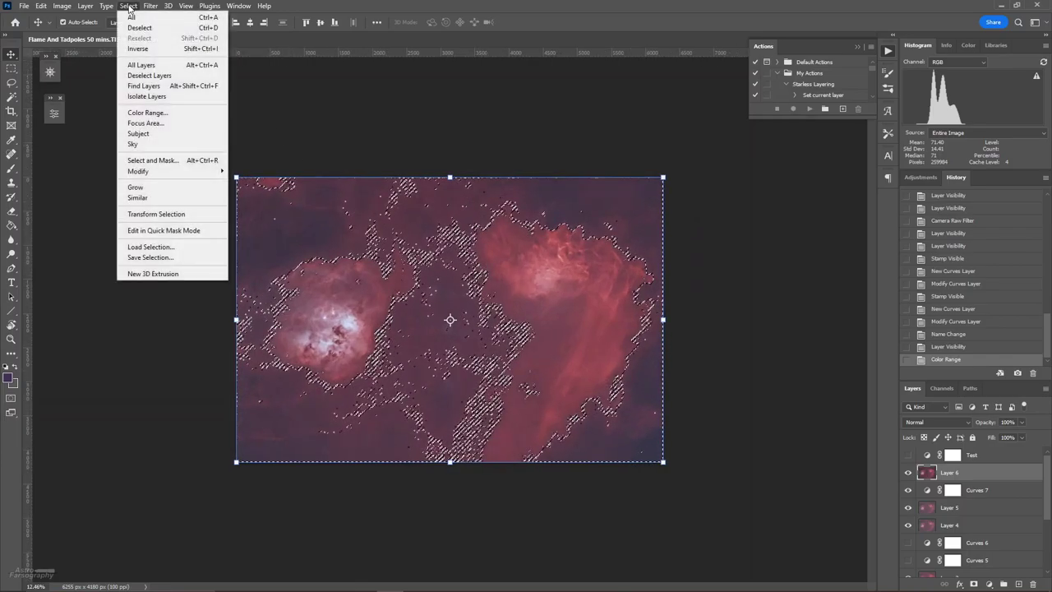
Refine the sky selection in Select and Mask with a 15 px feather and 15% contrast.
left_click(147, 112)
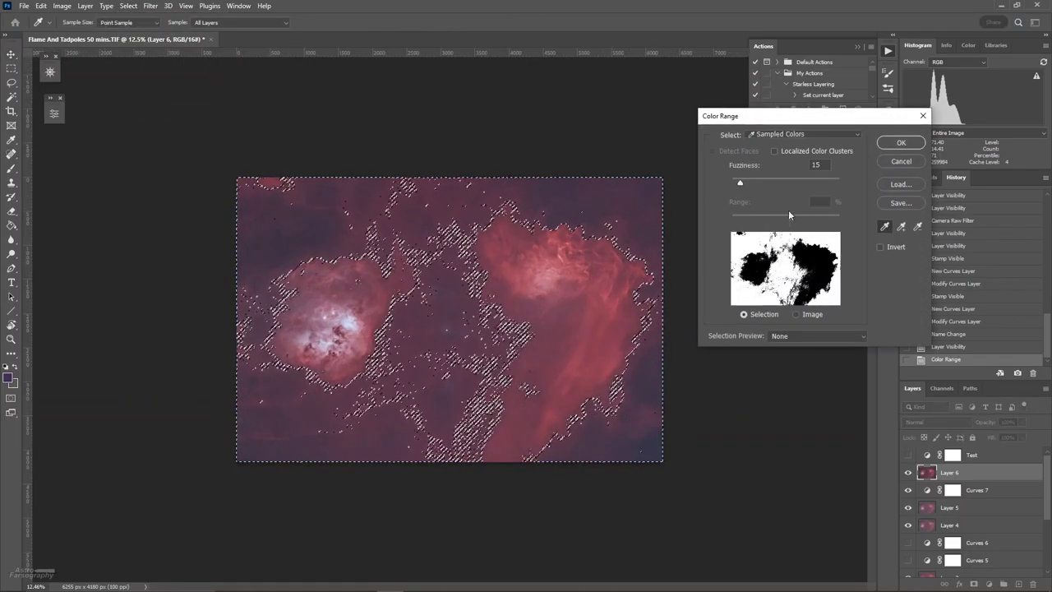
left_click(901, 161)
key("v")
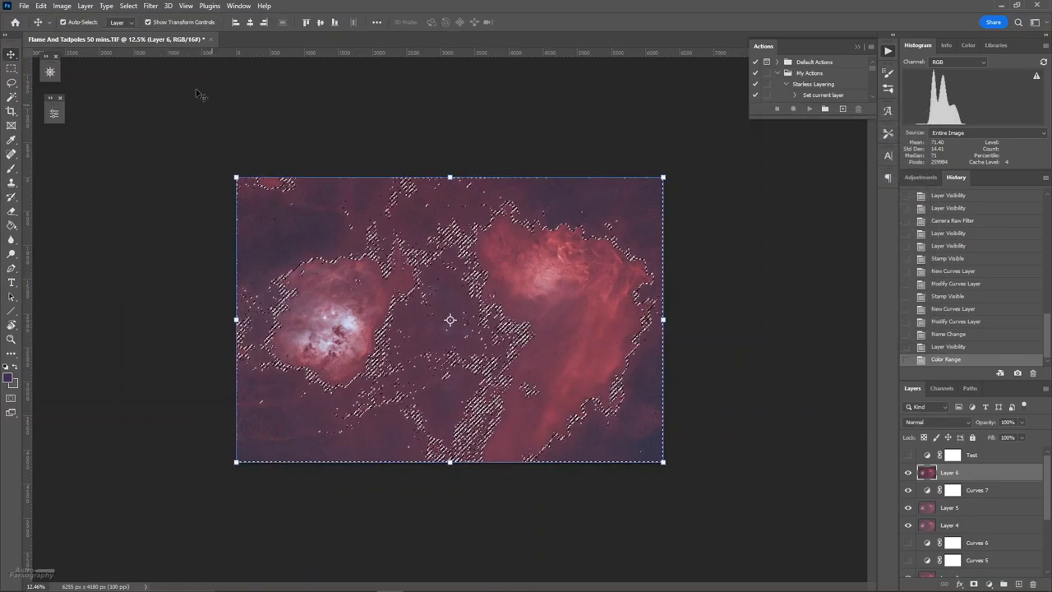
left_click(129, 5)
left_click(152, 157)
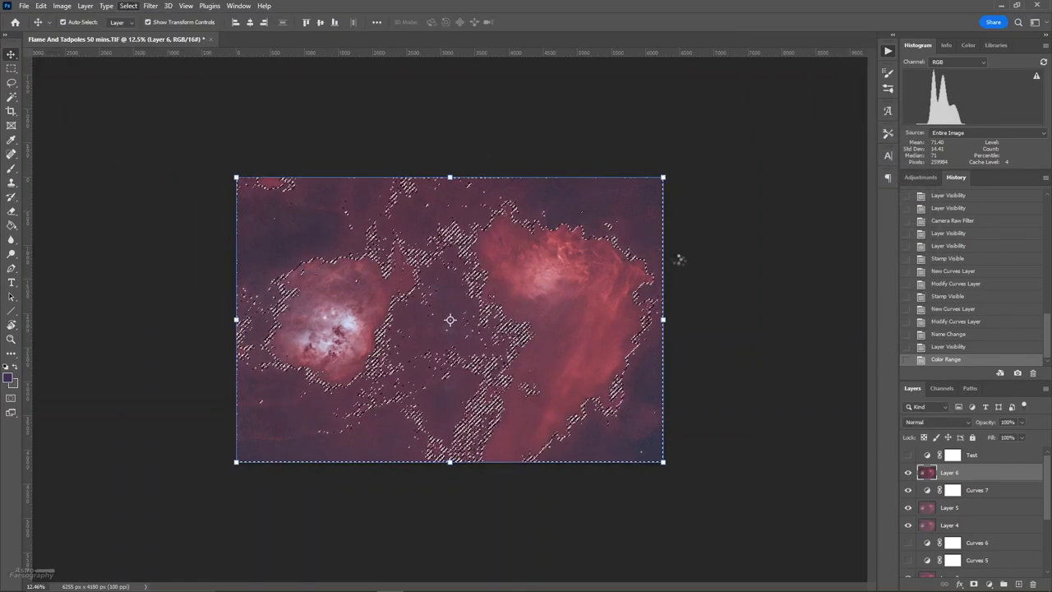
left_click_drag(902, 385, 921, 417)
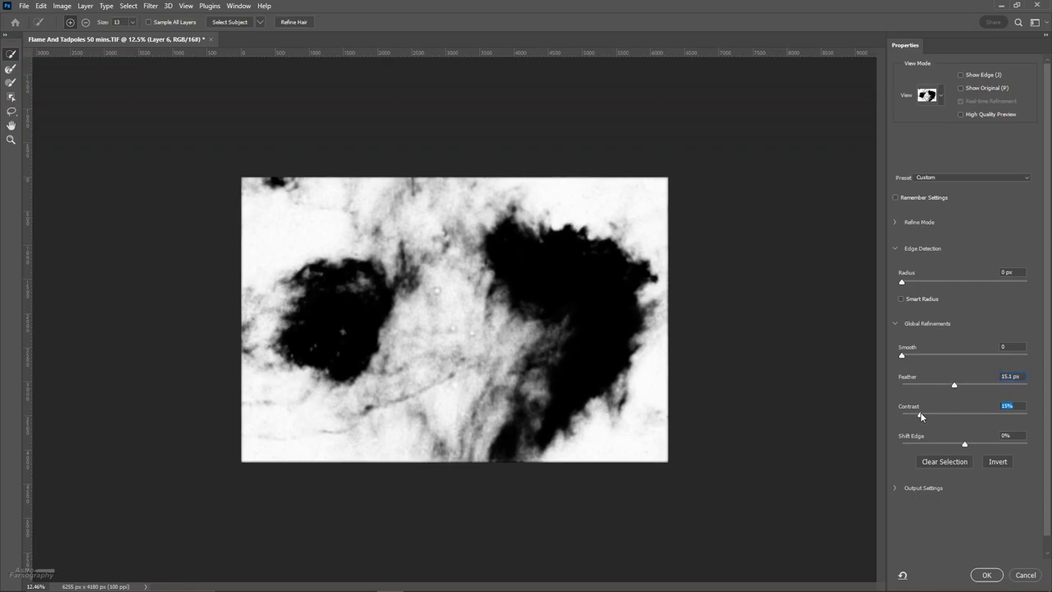
left_click(986, 575)
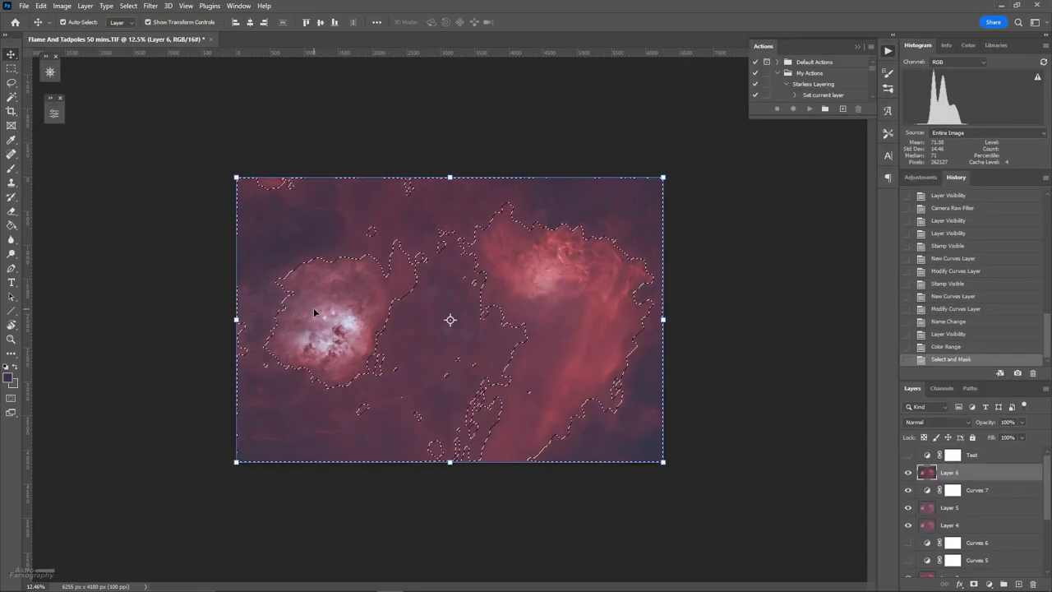
left_click(989, 584)
Add a Curves 8 layer masked by the sky selection and inspect its mask.
left_click(982, 441)
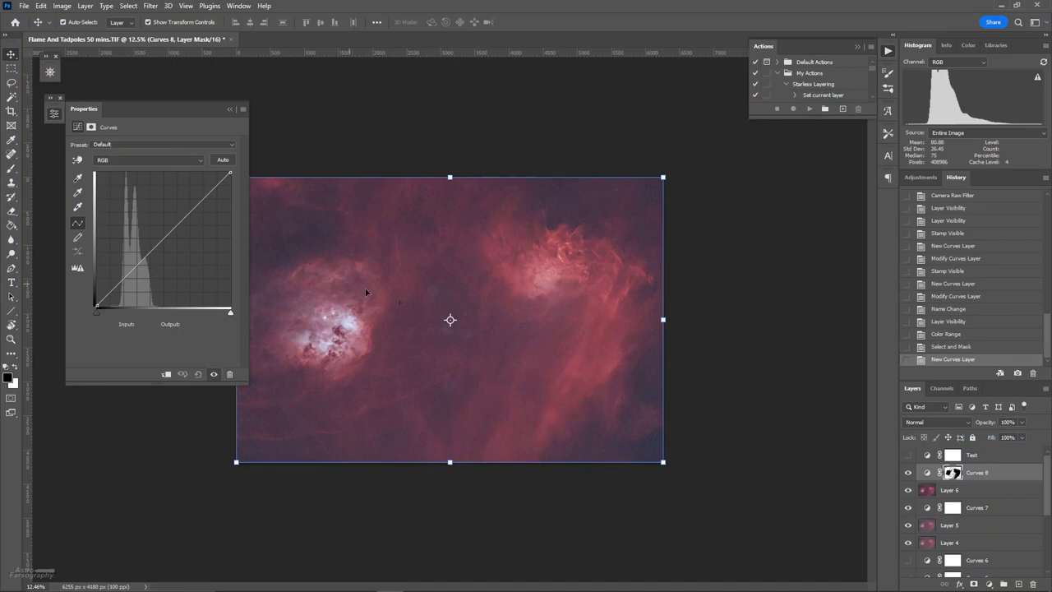
left_click(952, 474, "shift")
left_click(952, 473, "shift")
left_click(952, 473, "alt")
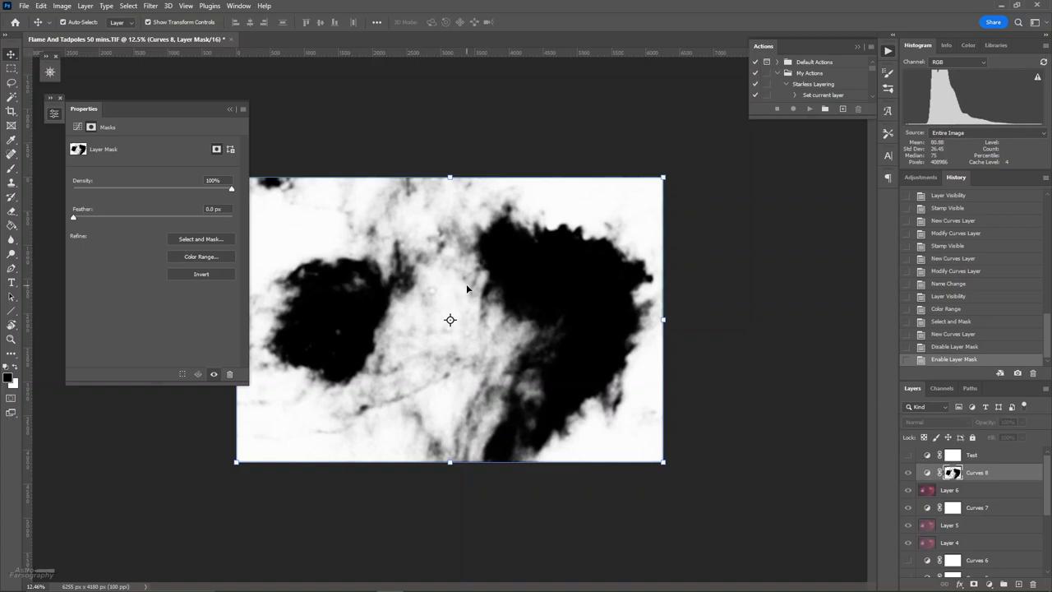
left_click(928, 473)
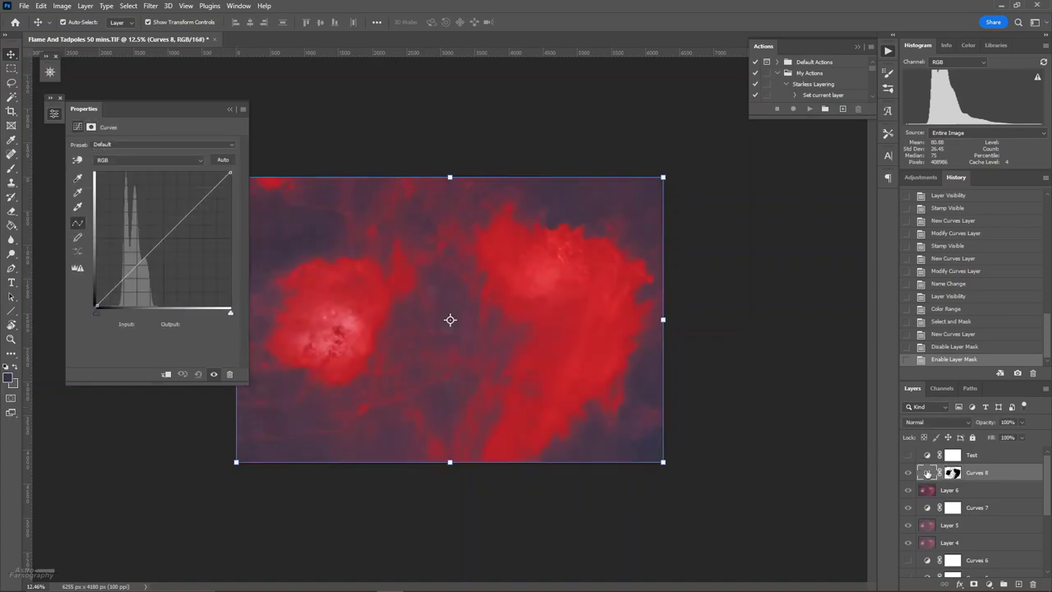
left_click(953, 474)
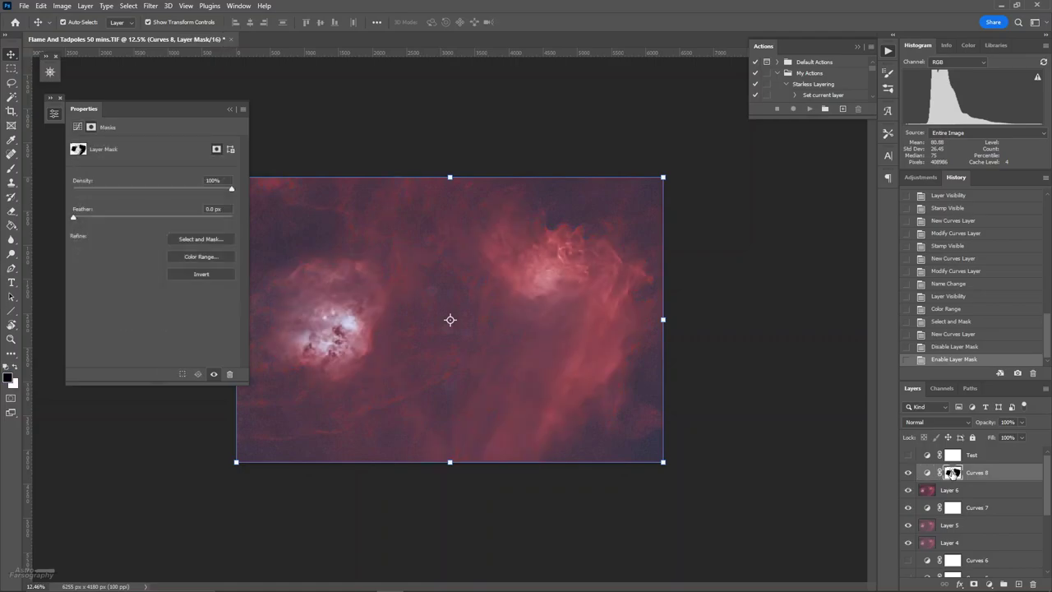
left_click(929, 474)
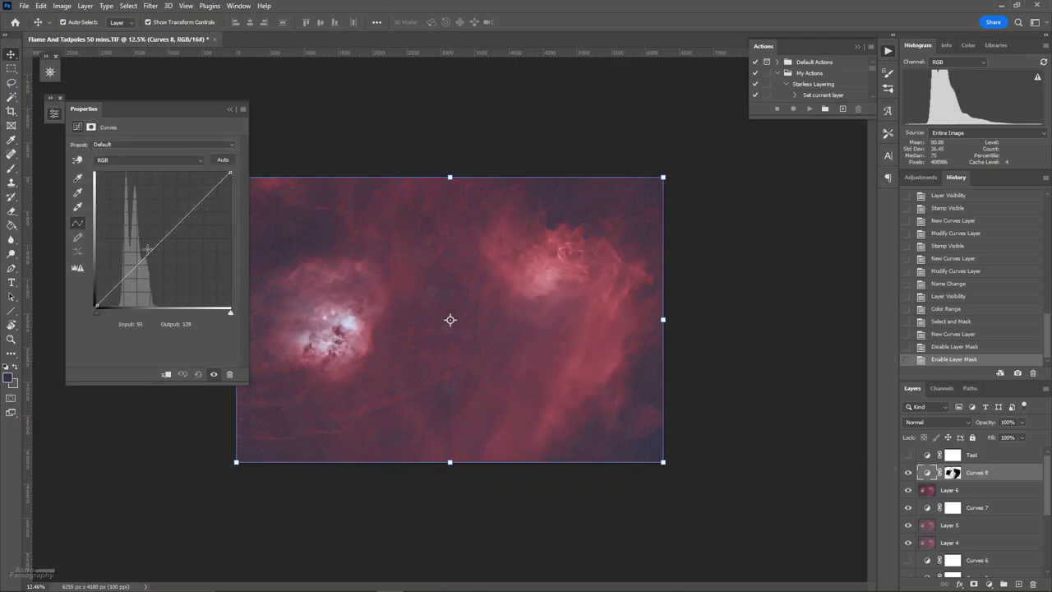
Bend the Curves 8 curve to map 36 to 23 and 162 to 164, comparing before and after.
mouse_move(100, 299)
left_mouse_down()
mouse_move(99, 321)
mouse_move(115, 291)
left_mouse_up()
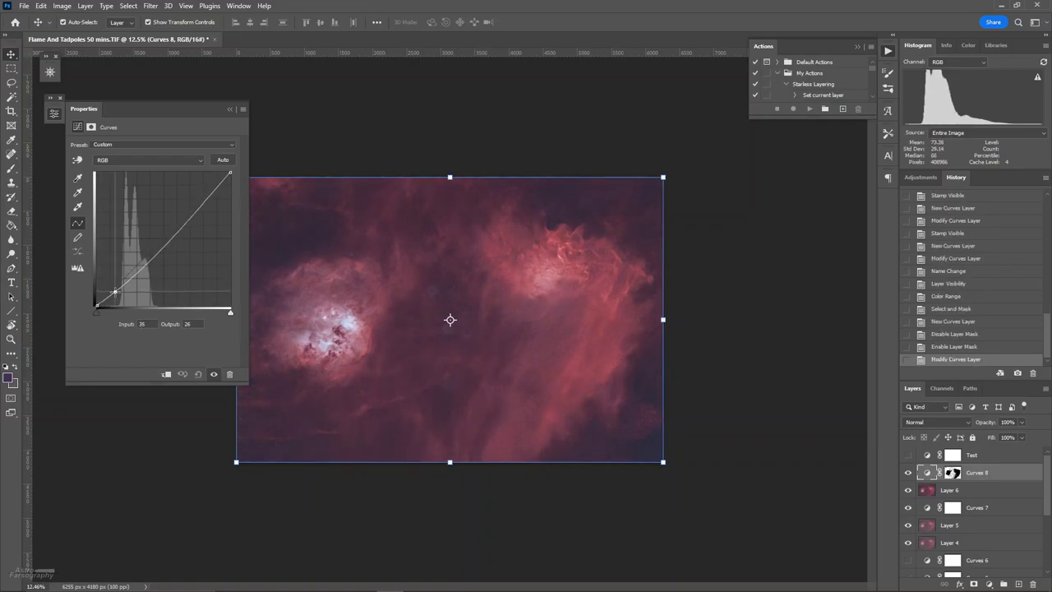
left_click_drag(169, 234, 182, 219)
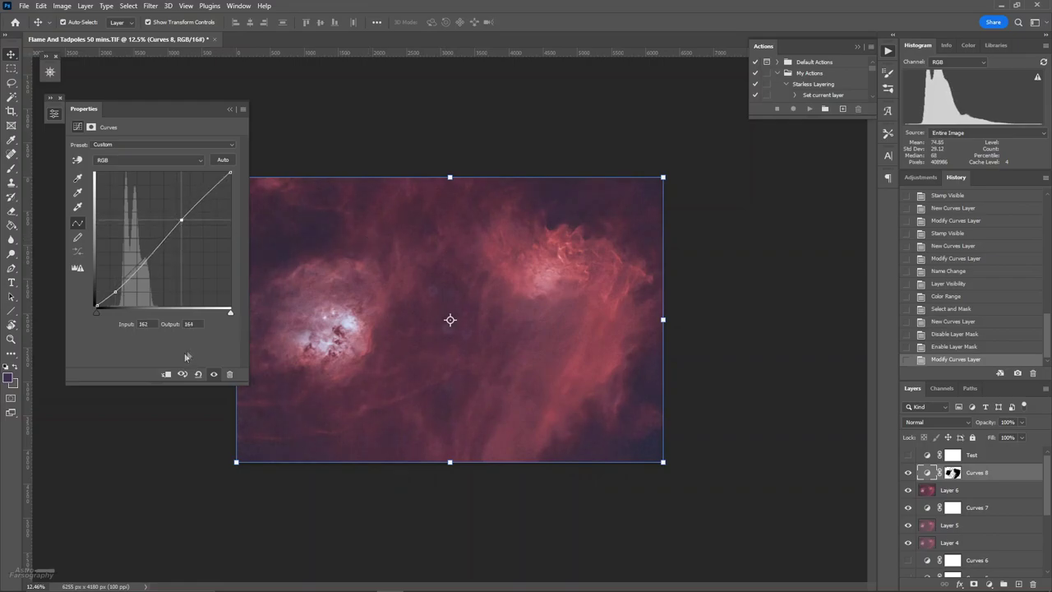
left_click(183, 374)
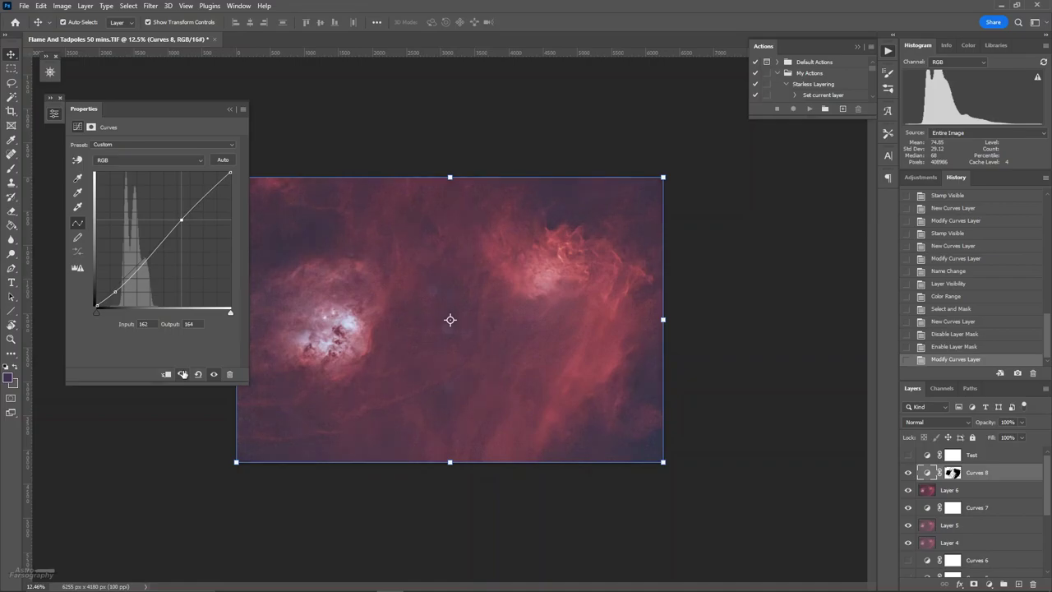
left_click(182, 374)
left_click(182, 374)
left_click_drag(115, 291, 114, 294)
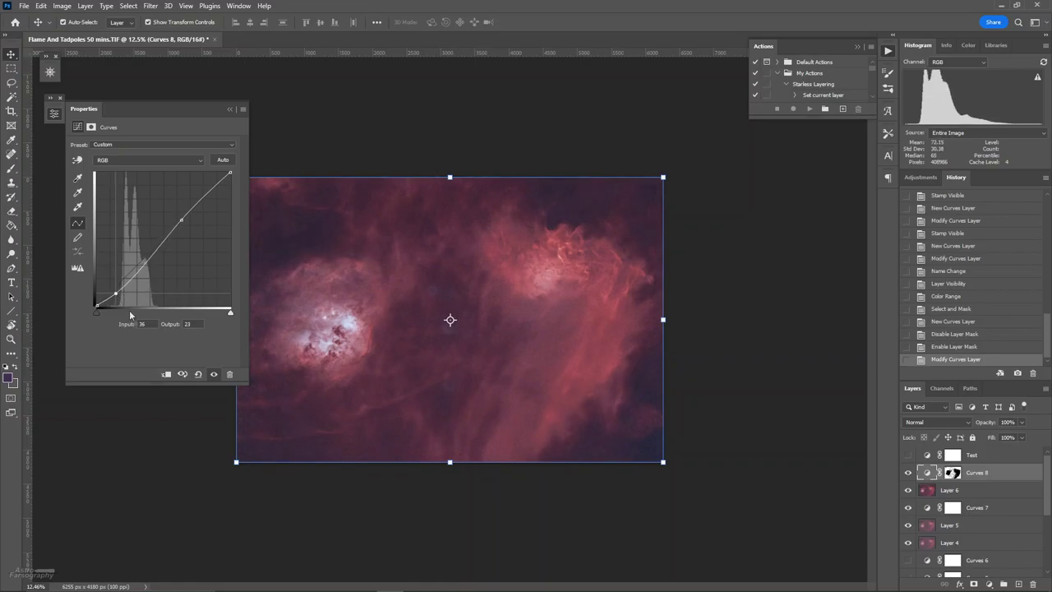
left_click(183, 374)
left_click(183, 375)
left_click(230, 112)
key("ctrl+minus")
left_click(908, 472)
left_click(908, 473)
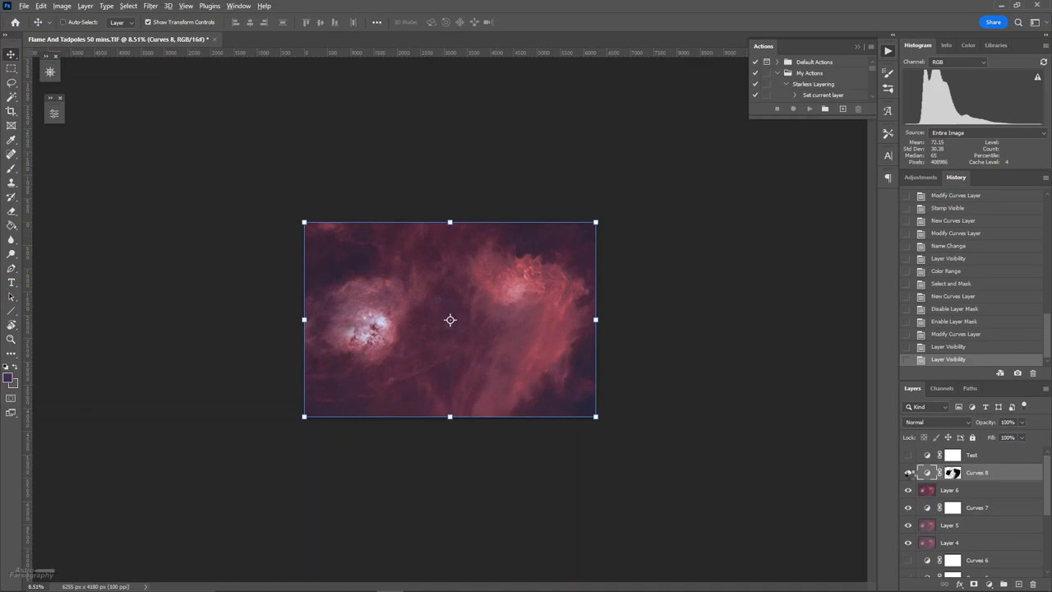
Stamp the visible image into Layer 7 and toggle it to compare with the layers below.
key("ctrl+shift+alt+e")
left_click(909, 490)
left_click(909, 472)
left_click(909, 471)
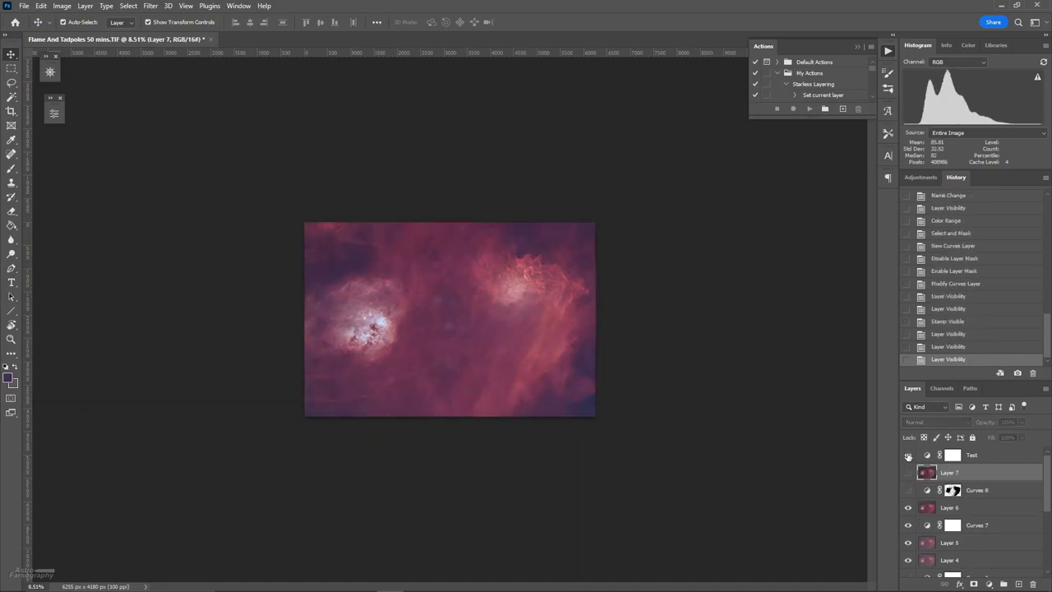
scroll(386, 280, "up", 3)
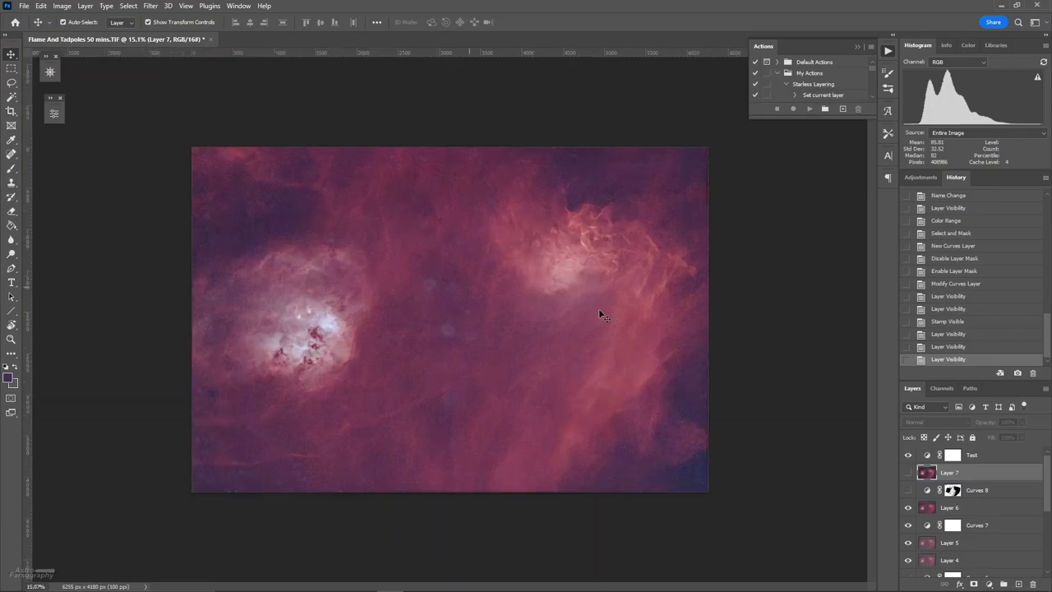
left_click(908, 472)
scroll(609, 271, "down", 2)
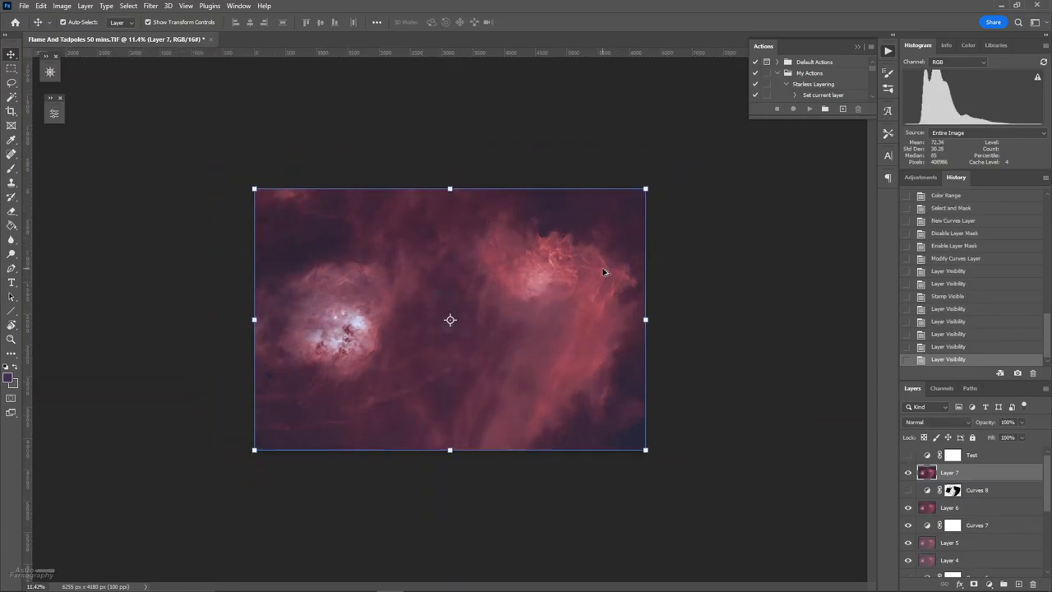
left_click(909, 474)
Delete the Test layer and make Layer 7 visible again.
left_click(908, 455)
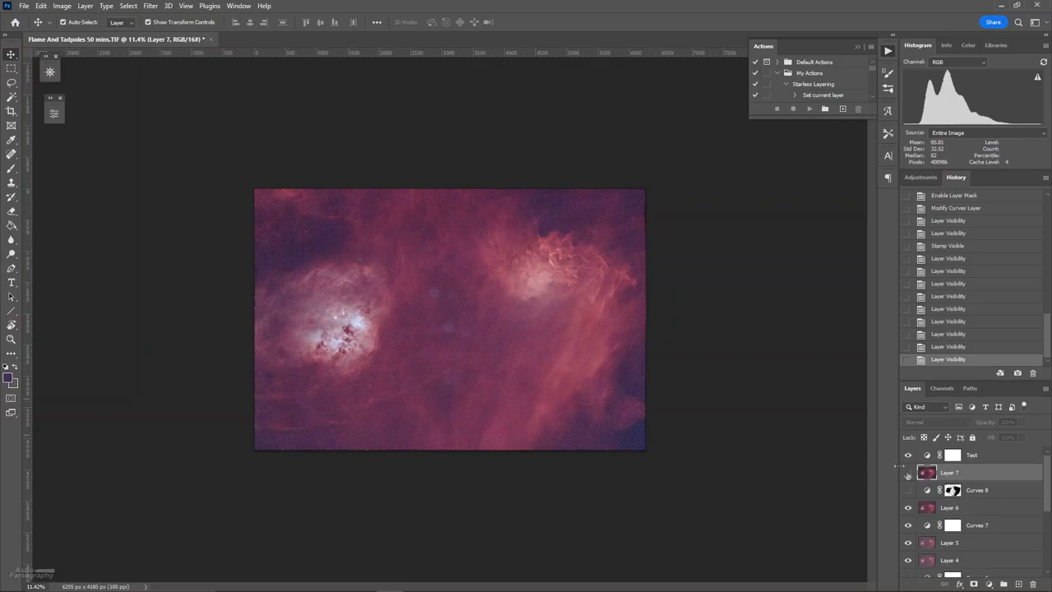
left_click_drag(1004, 463, 1033, 583)
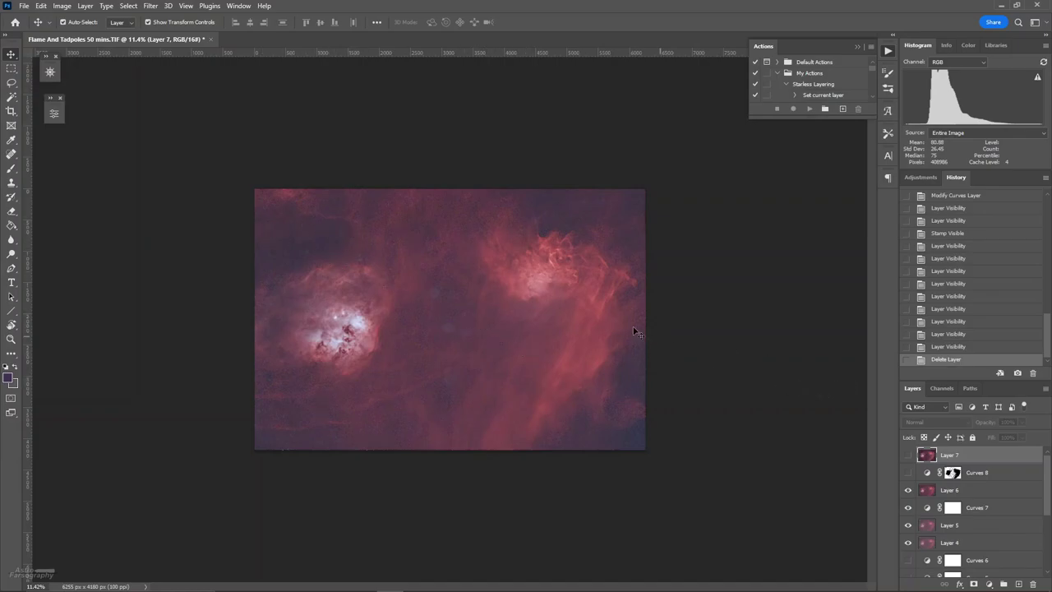
left_click(909, 455)
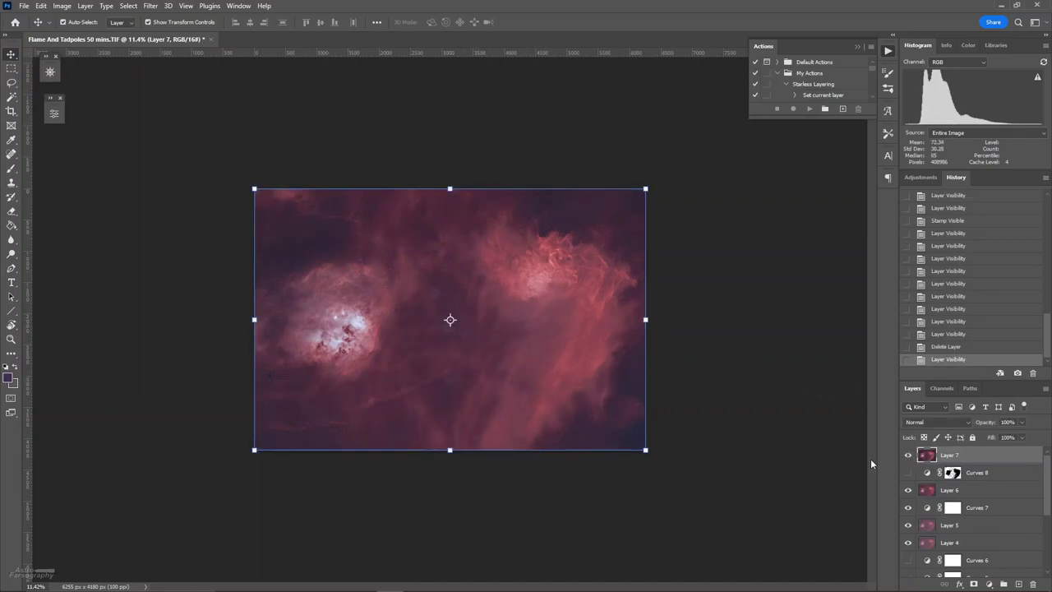
Stamp the visible image again into Layer 8 and delete Layer 4.
key("ctrl+shift+alt+e")
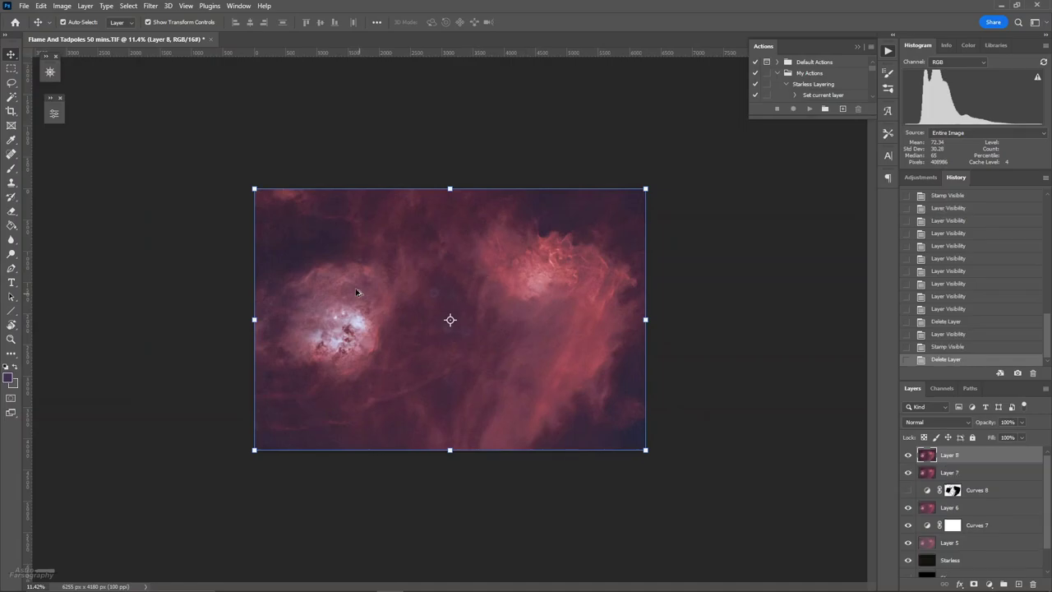
key("ctrl+plus")
key("ctrl+plus")
scroll(436, 308, "up", 3)
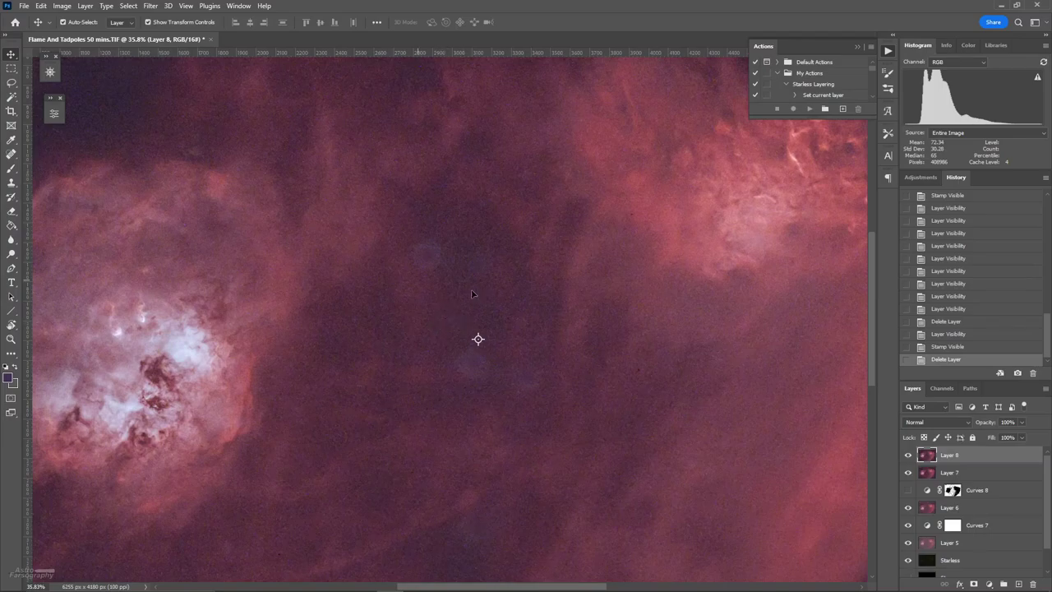
scroll(497, 325, "down", 5)
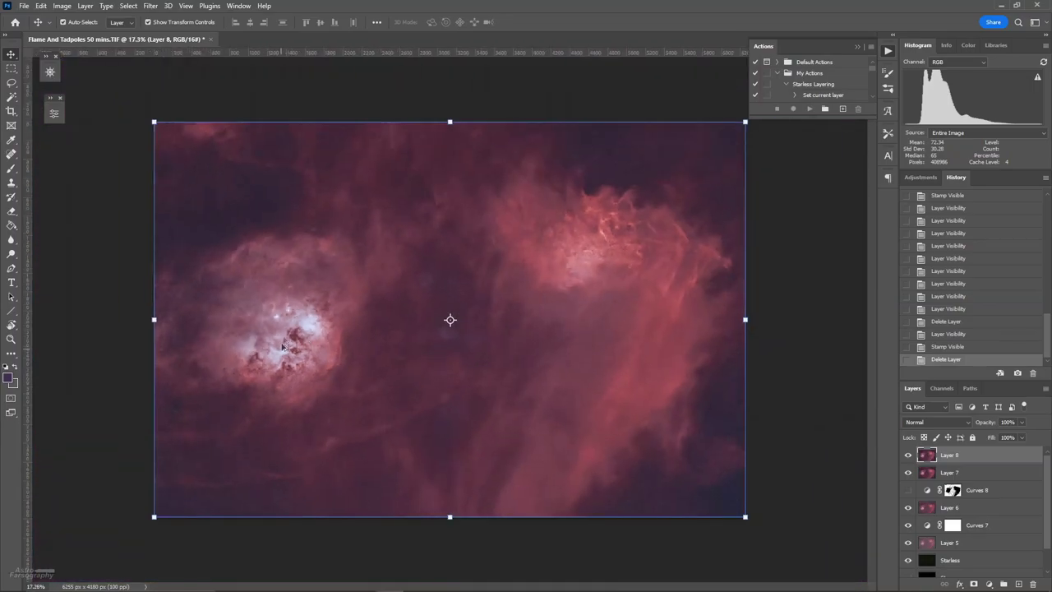
scroll(407, 319, "down", 1)
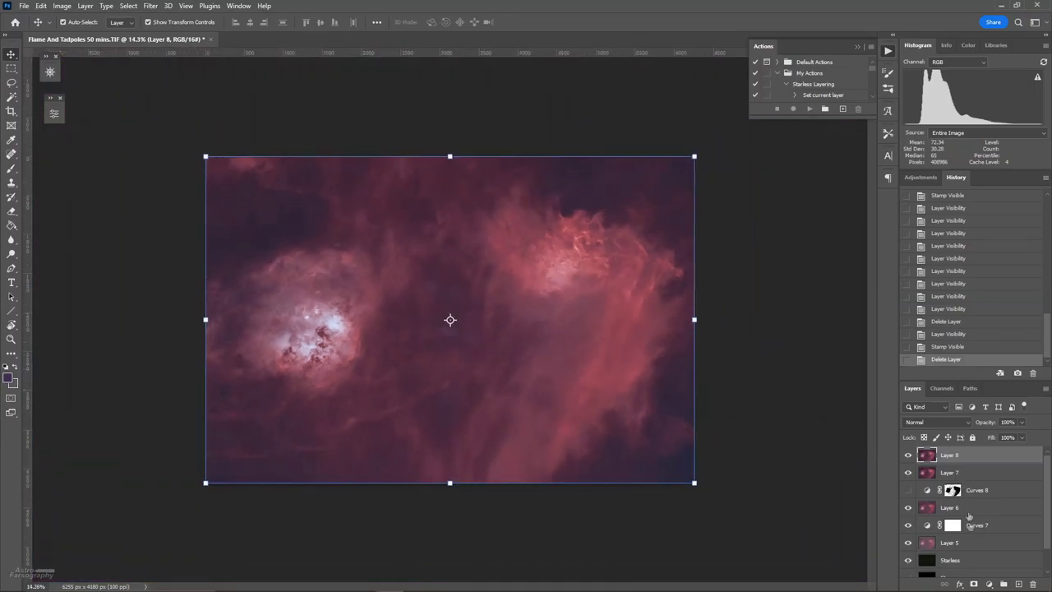
left_click(989, 583)
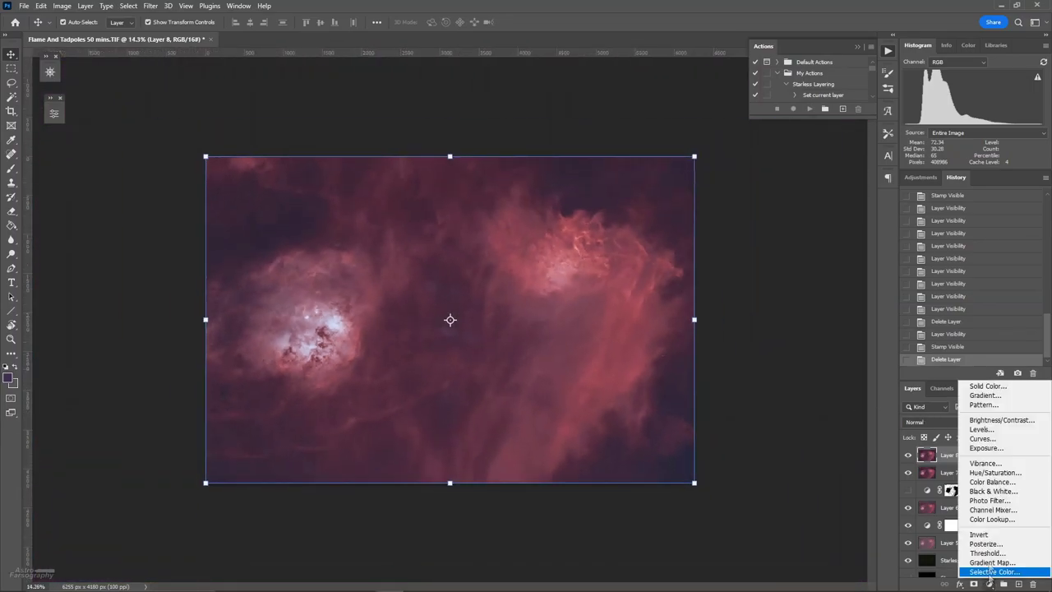
Add a Curves adjustment layer and slightly lift the RGB midtones and shadows.
left_click(982, 438)
left_click_drag(163, 239, 165, 230)
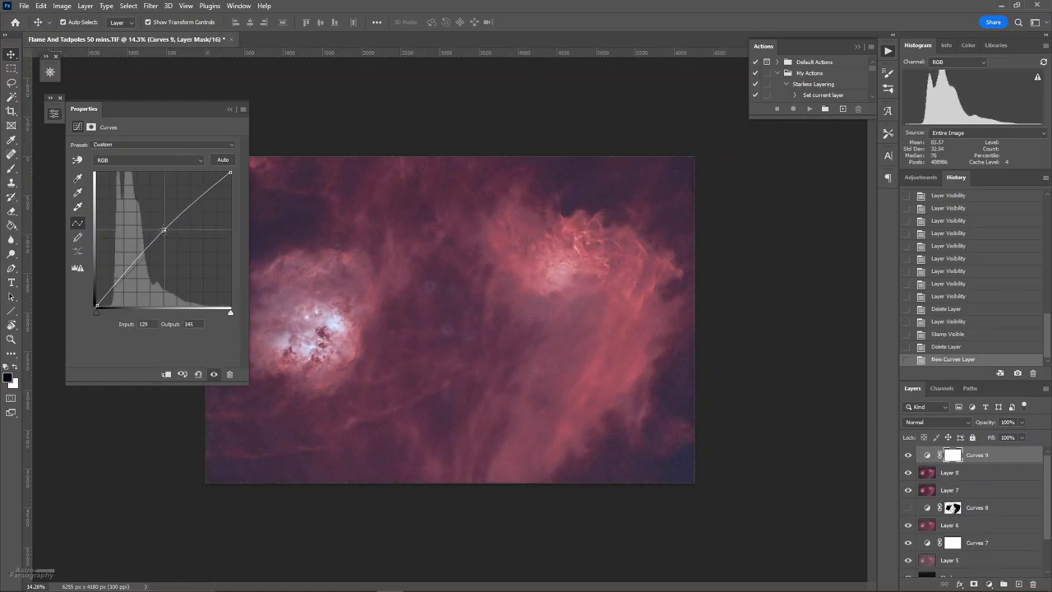
left_click_drag(109, 293, 110, 292)
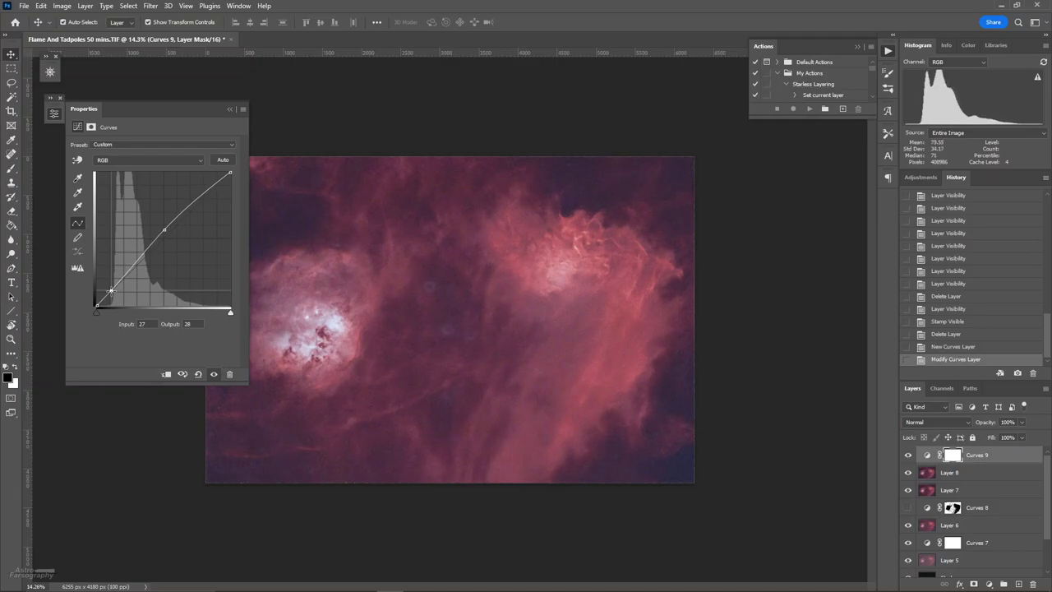
left_click_drag(183, 374, 182, 374)
On the Green channel, pull the curve's white point in to input 246.
left_click(128, 162)
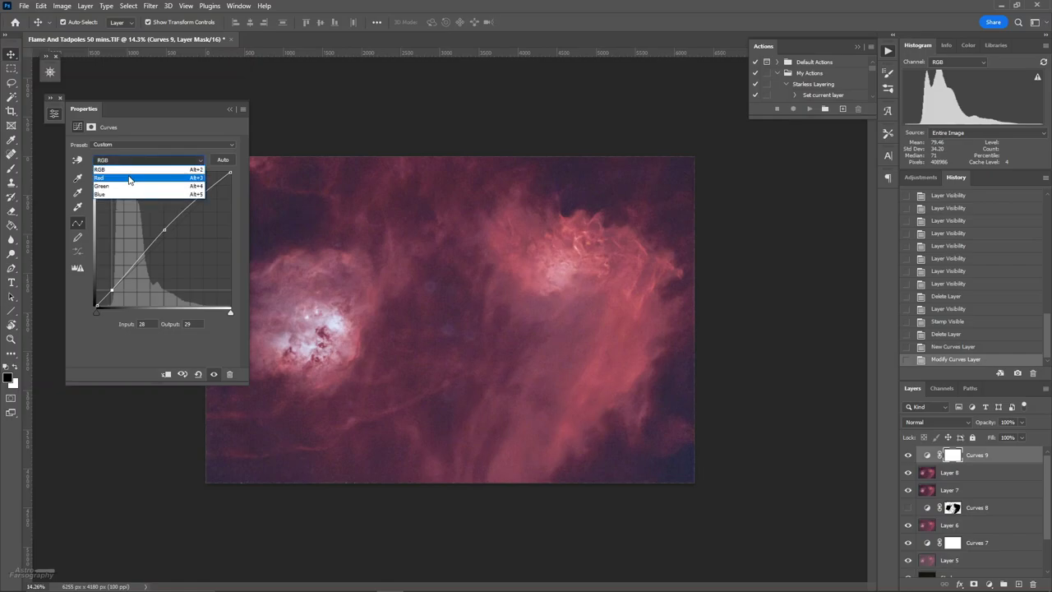
left_click(128, 187)
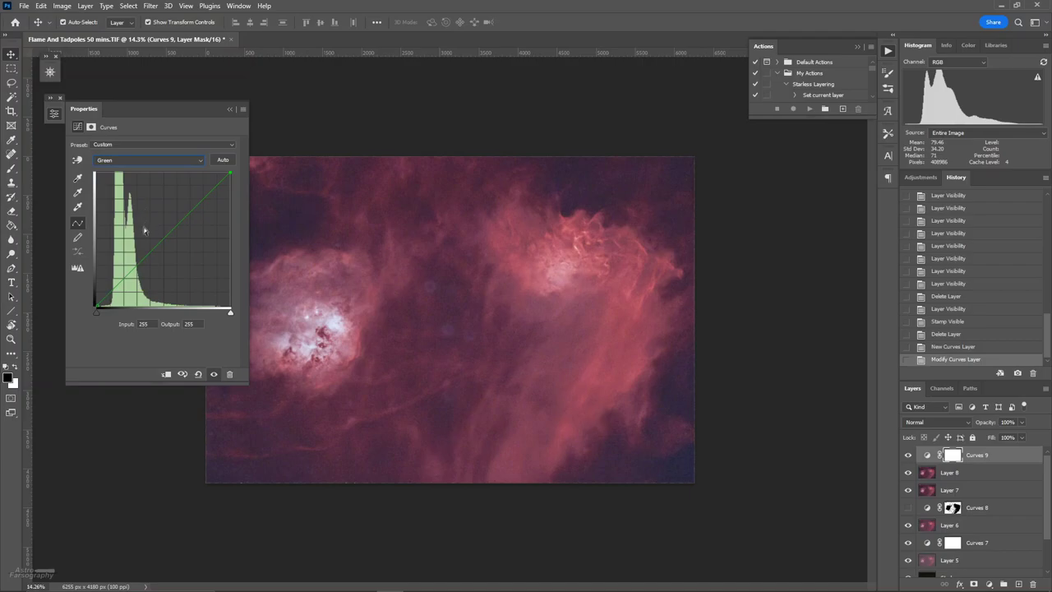
left_click(97, 311)
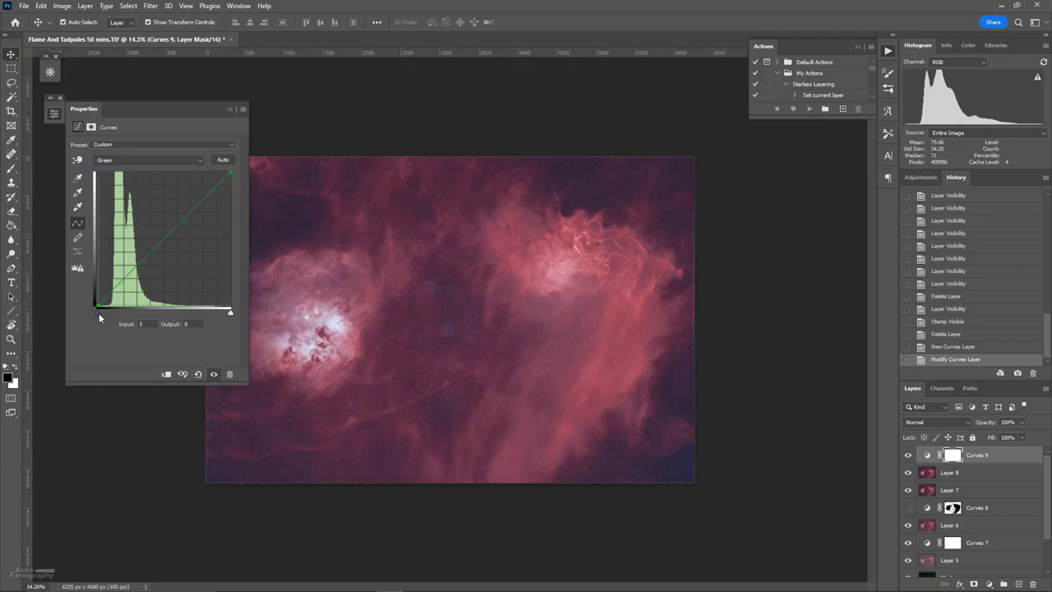
left_click_drag(235, 312, 226, 317)
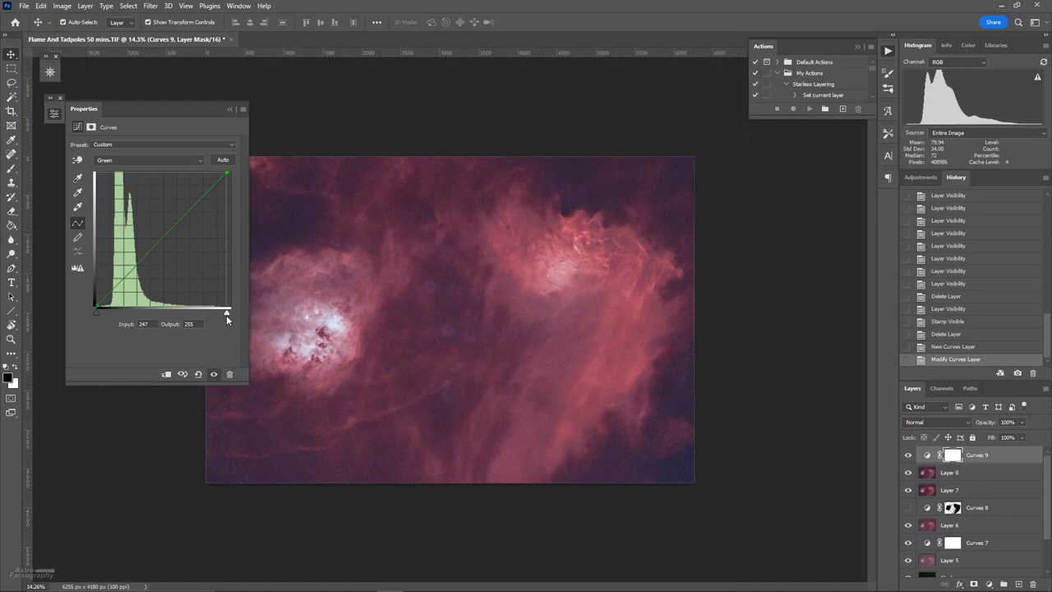
mouse_move(226, 315)
left_mouse_down()
mouse_move(209, 319)
mouse_move(224, 322)
left_mouse_up()
left_click_drag(182, 374, 182, 374)
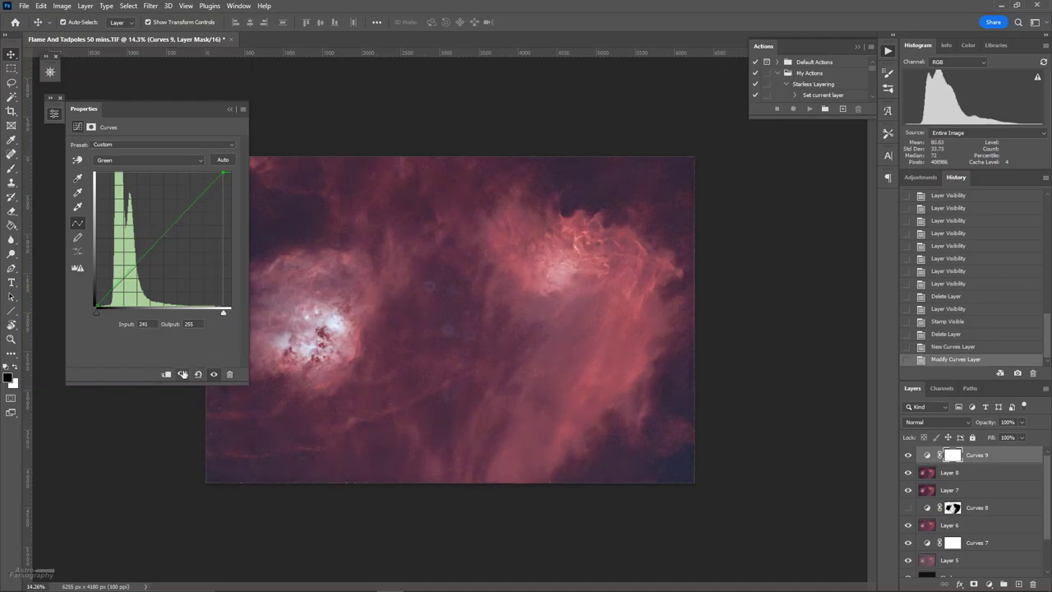
scroll(349, 310, "down", 3)
scroll(349, 311, "up", 2)
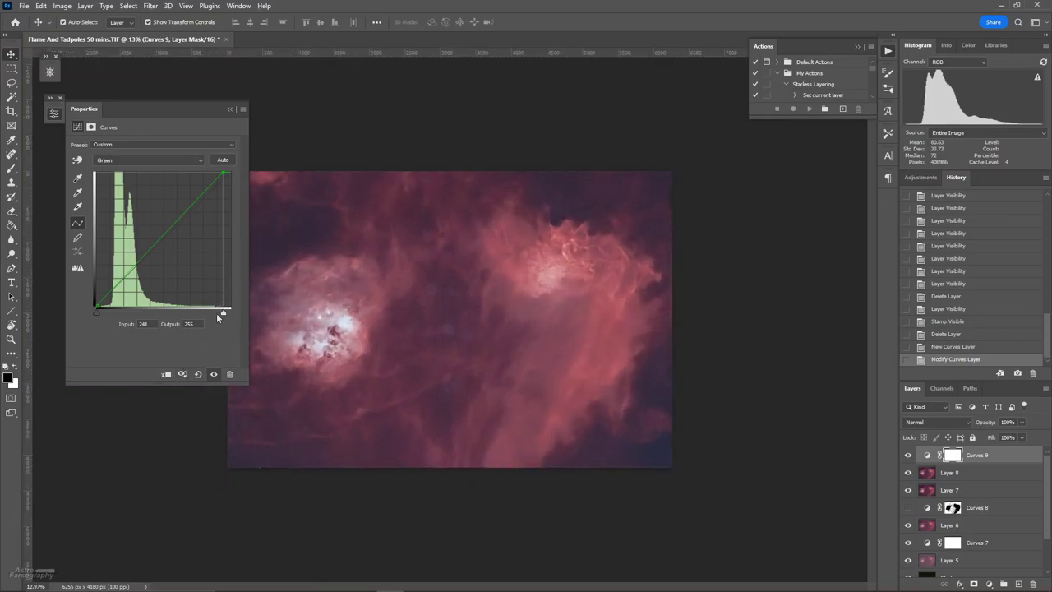
left_click_drag(224, 319, 225, 314)
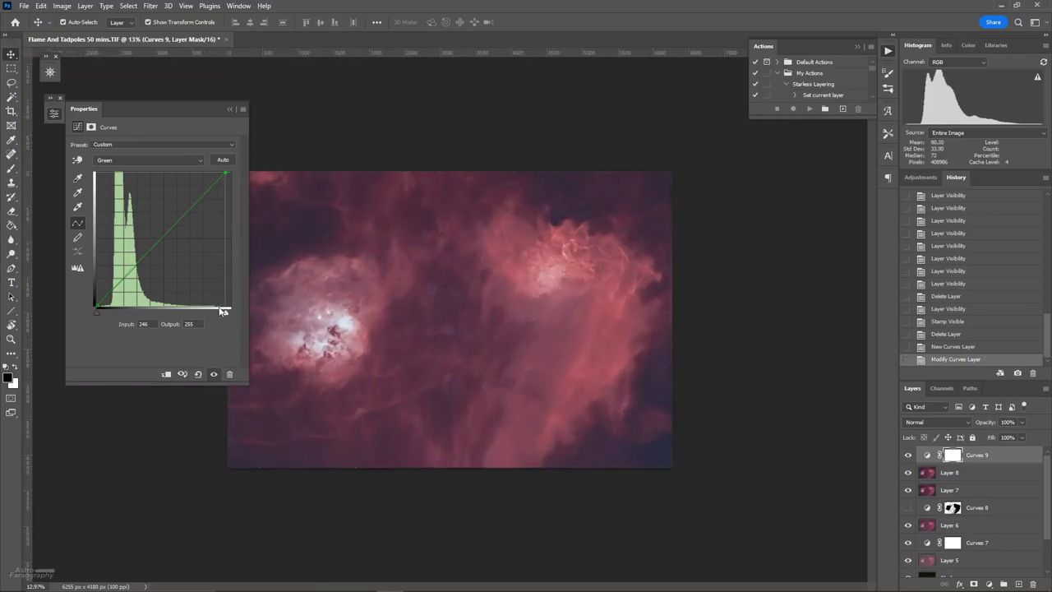
Collapse the Curves 9 Properties panel.
left_click(230, 108)
scroll(442, 290, "down", 4)
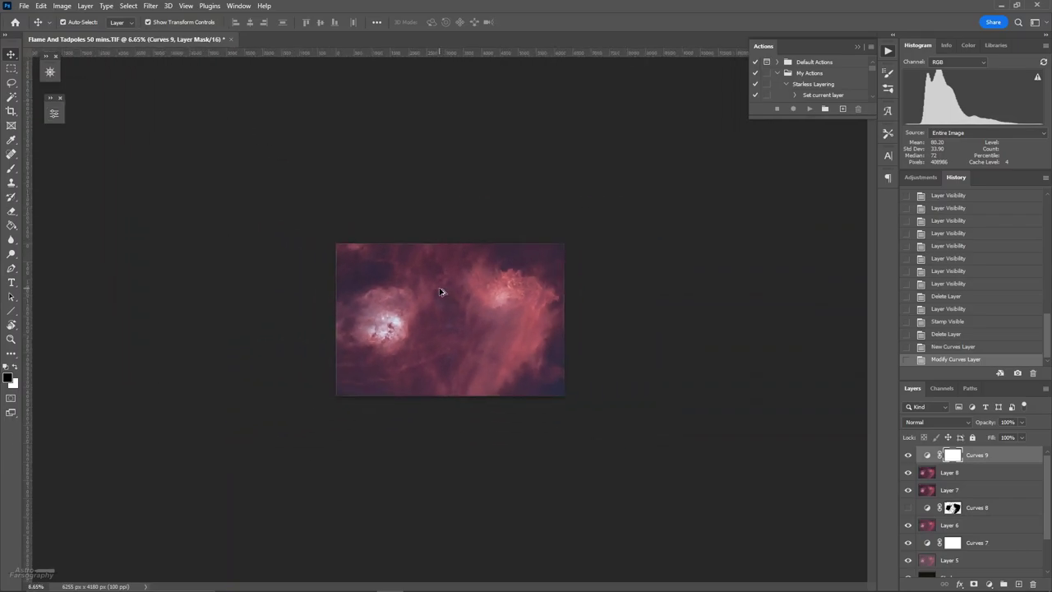
scroll(440, 290, "up", 4)
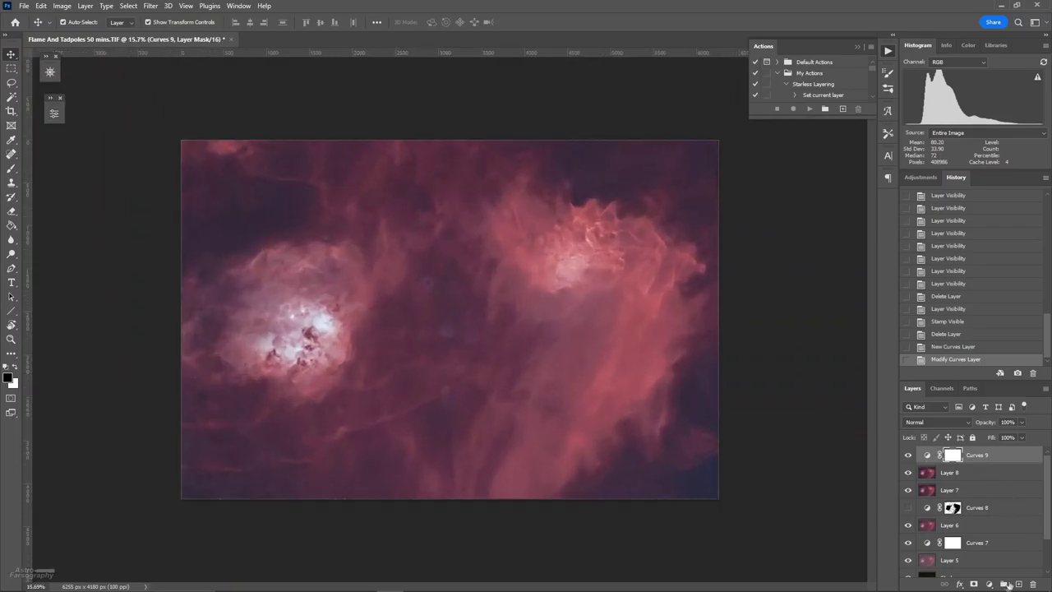
left_click(988, 584)
Add a Vibrance layer, try +82, then settle Vibrance at about +26.
left_click(946, 404)
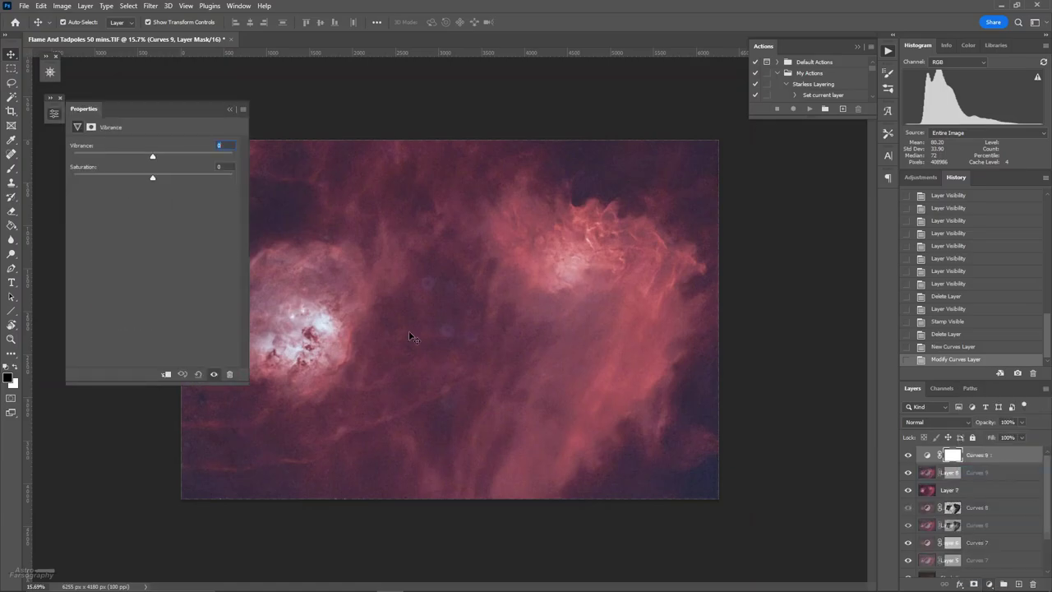
left_click_drag(154, 156, 173, 158)
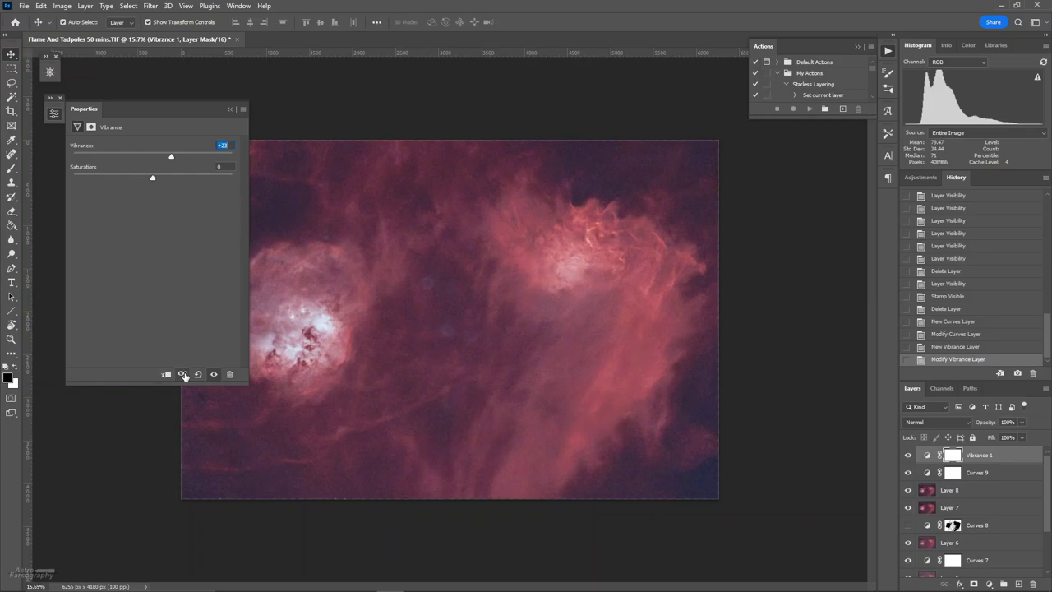
left_click_drag(171, 159, 218, 154)
left_click(184, 375)
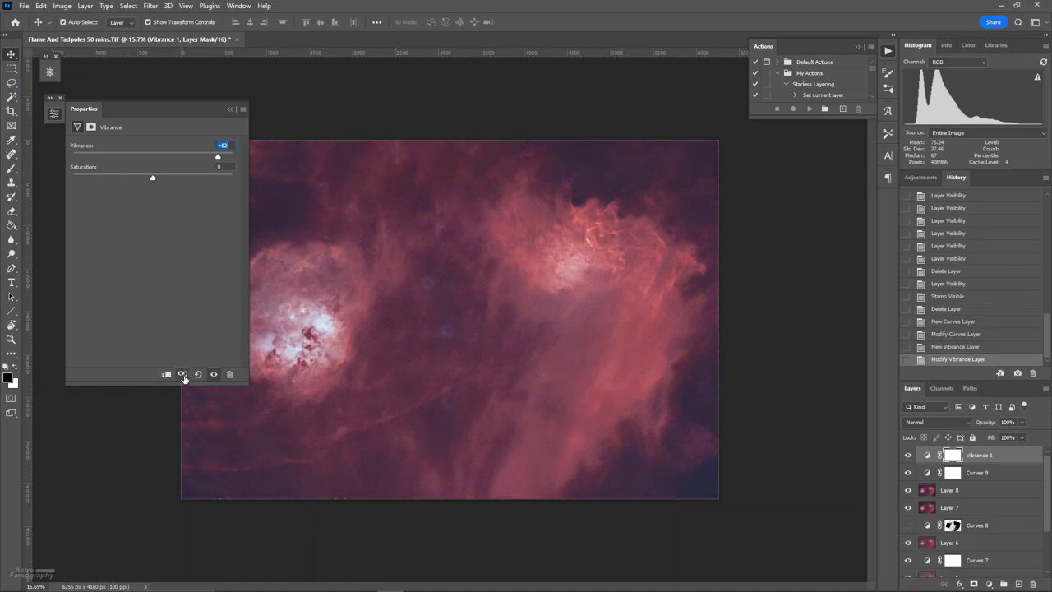
left_click(184, 375)
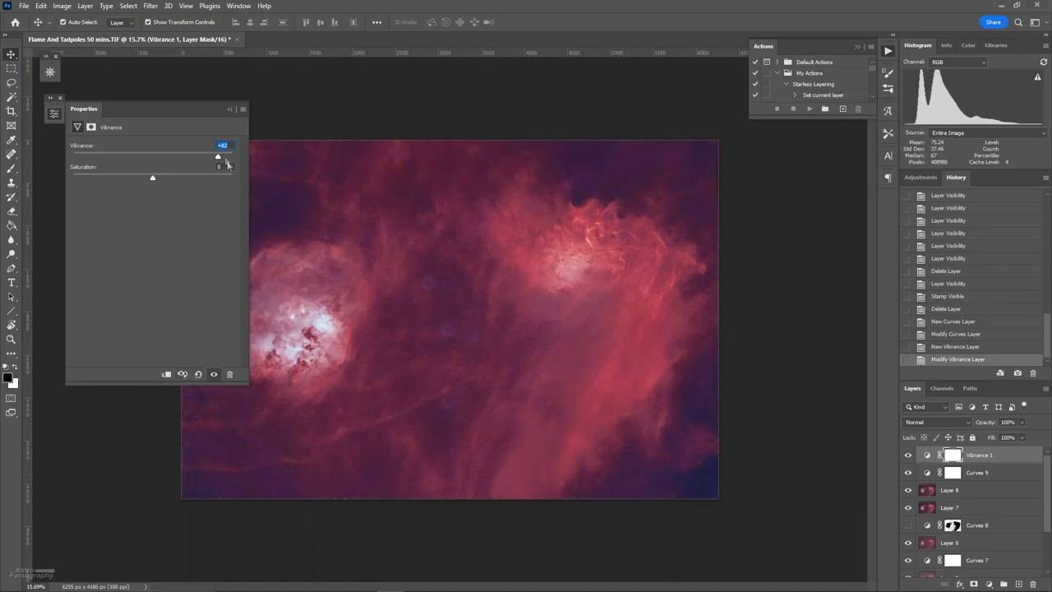
left_click_drag(219, 159, 173, 159)
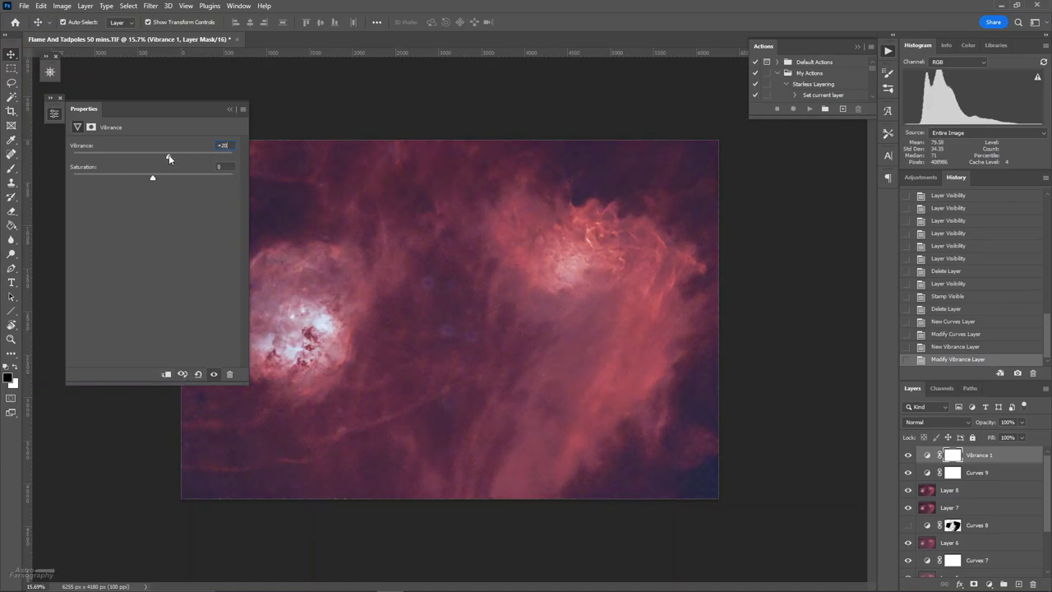
Collapse the Vibrance settings and toggle Vibrance 1 off and on to compare.
left_click(231, 108)
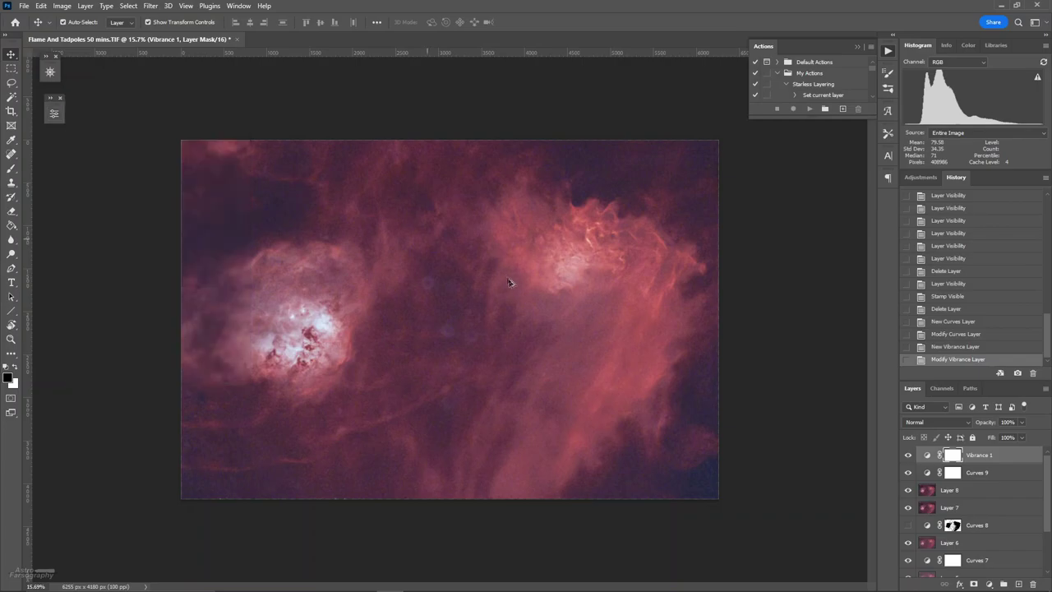
scroll(509, 283, "down", 2)
left_click(908, 454)
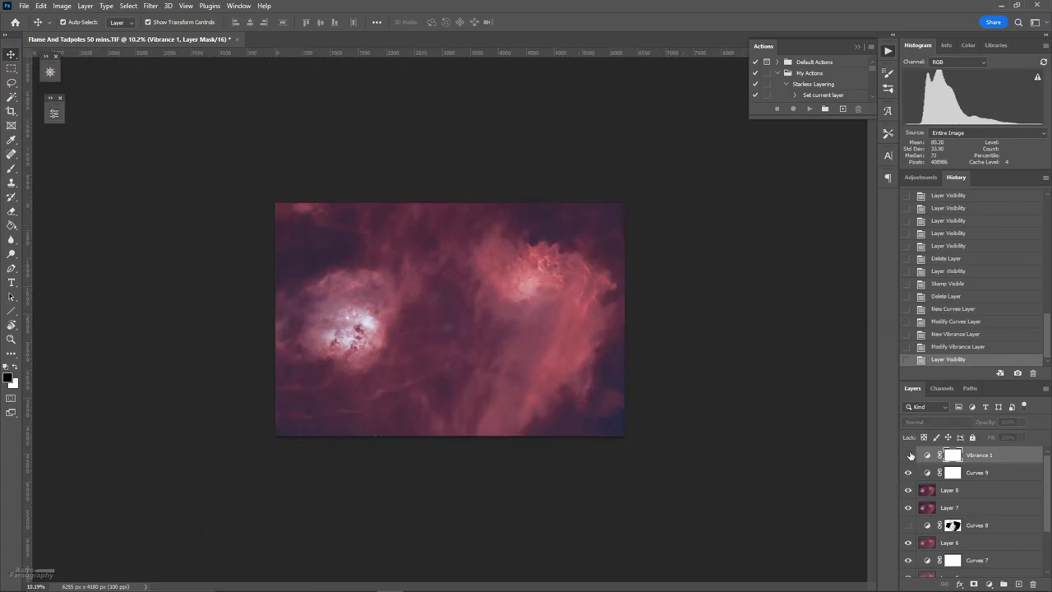
left_click(909, 454)
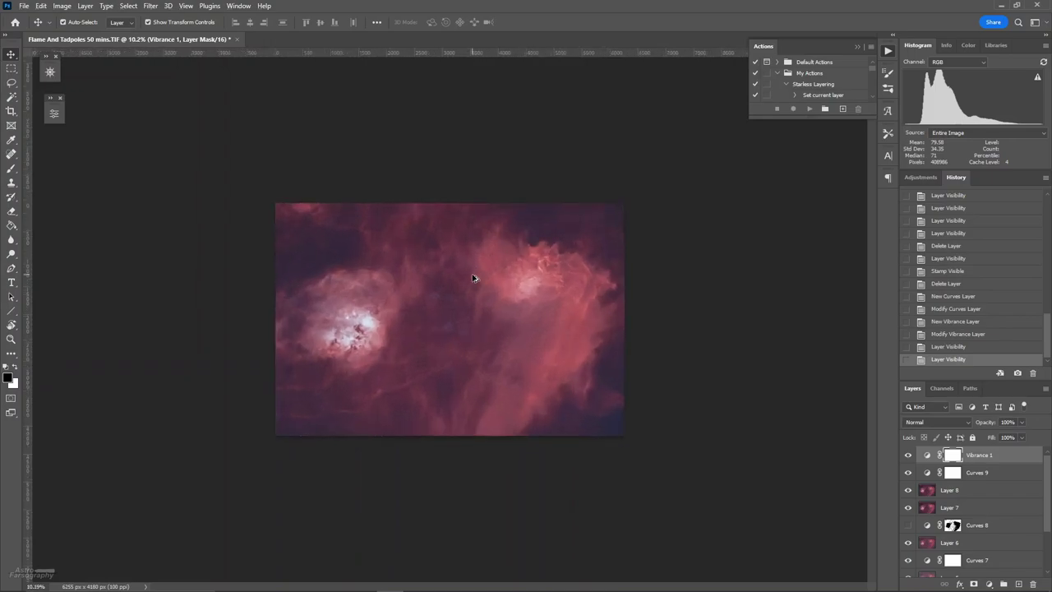
scroll(404, 296, "up", 1)
scroll(403, 299, "up", 1)
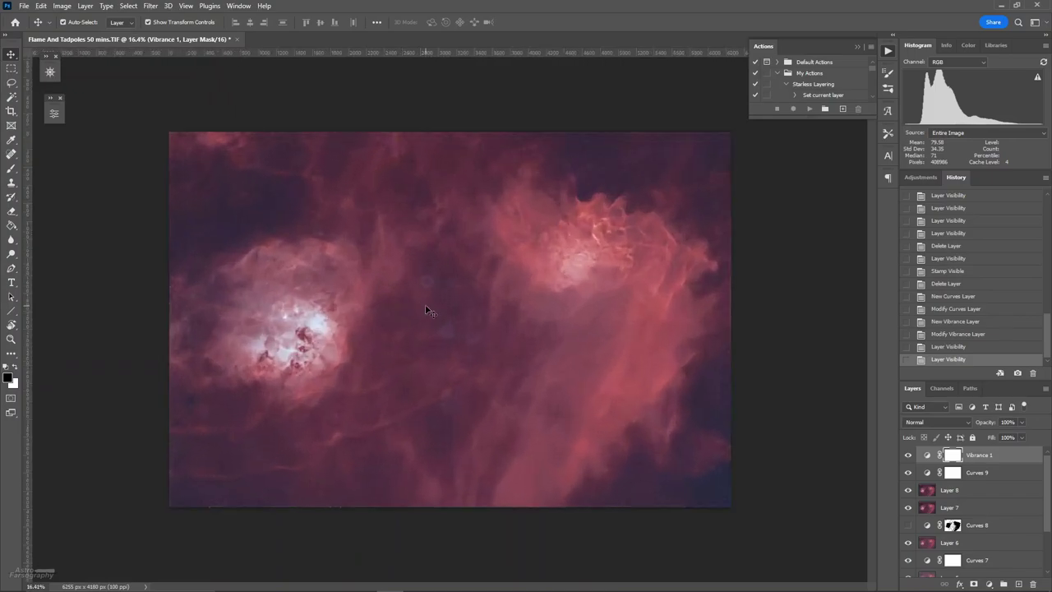
left_click(990, 585)
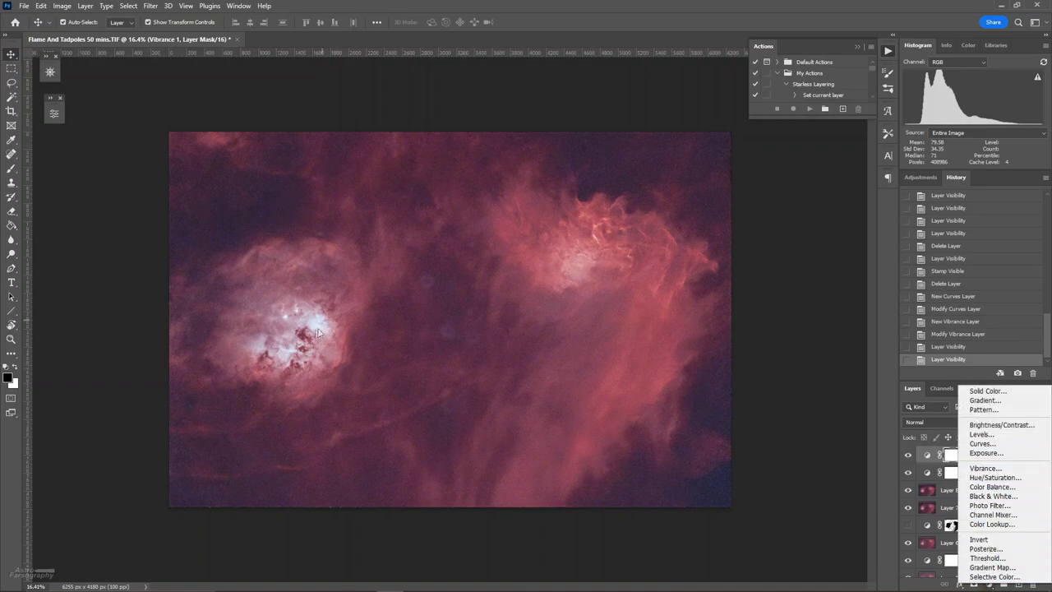
Add a Hue/Saturation layer, sample Blues from the nebula, and raise saturation while darkening lightness.
left_click(995, 479)
left_click(78, 161)
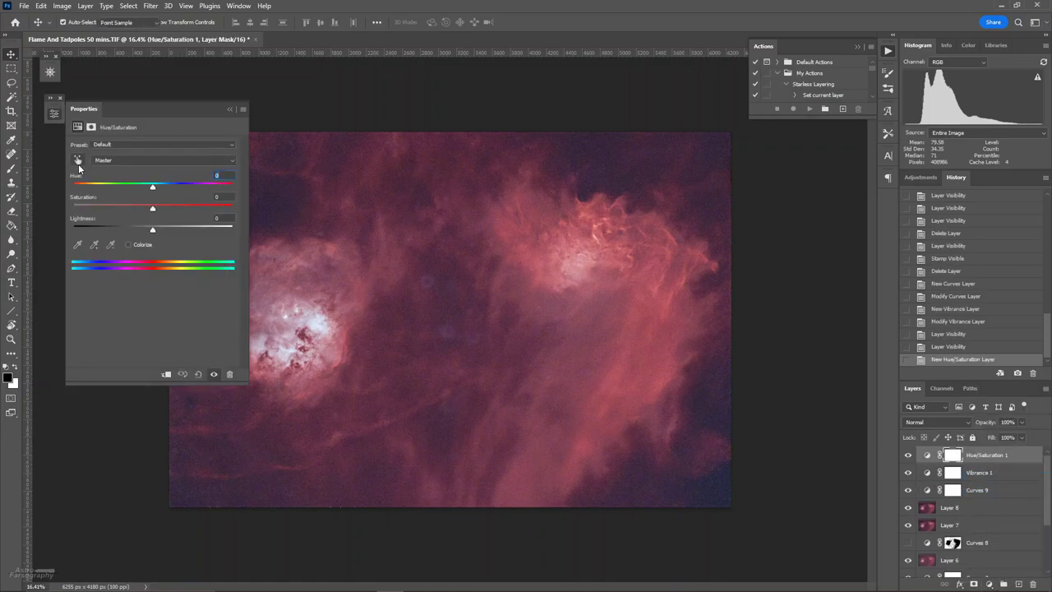
left_click(315, 322)
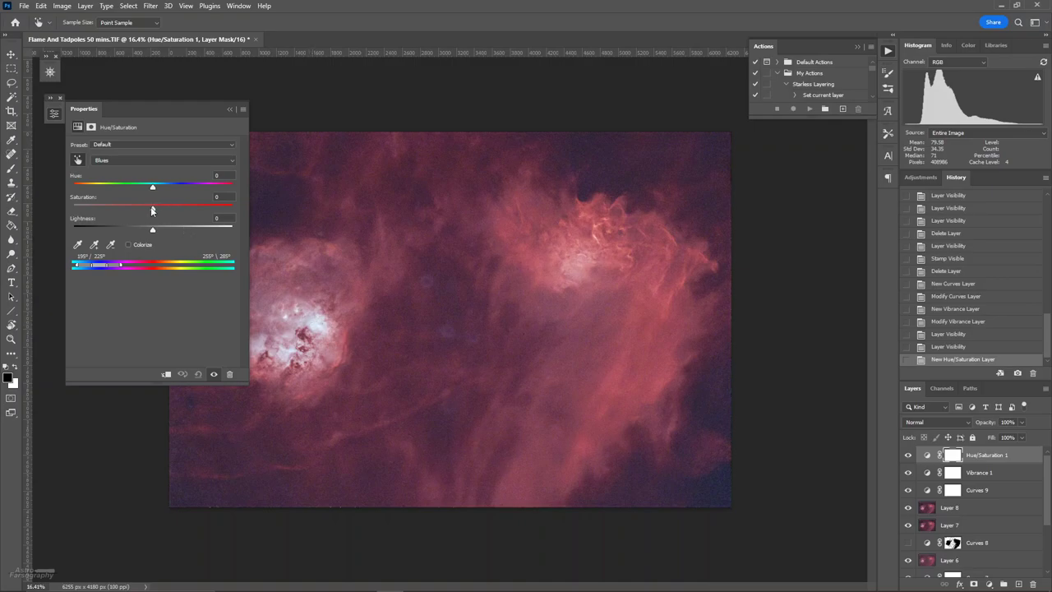
left_click_drag(174, 220, 132, 229)
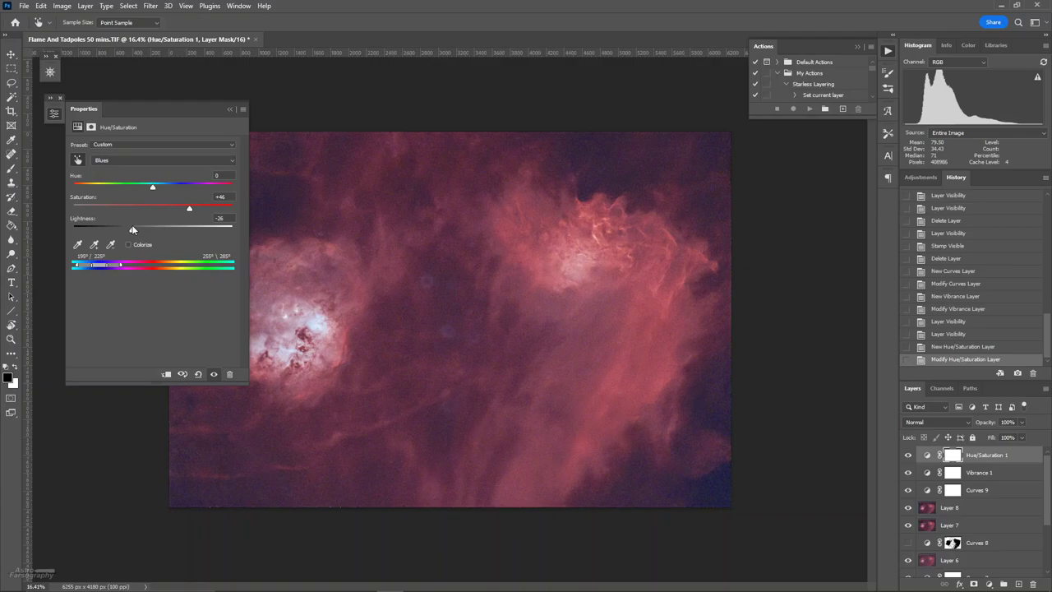
mouse_move(164, 188)
left_mouse_down()
mouse_move(174, 190)
mouse_move(156, 190)
left_mouse_up()
Reset the settings, re-sample Blues from the nebula and boost Blues saturation to +27.
left_click(198, 374)
left_click(79, 159)
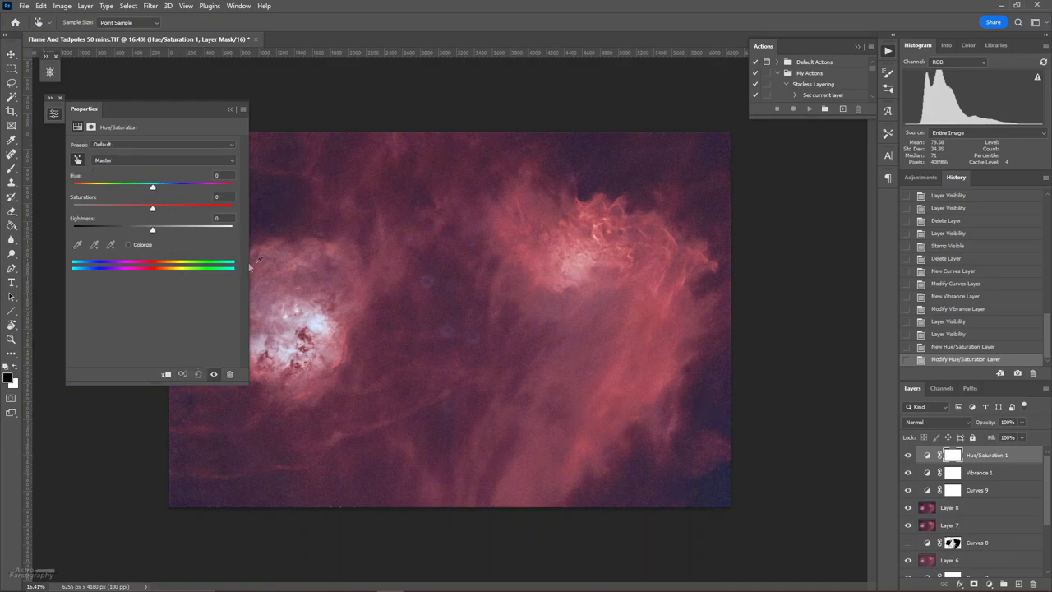
left_click(319, 321)
left_click_drag(153, 208, 171, 218)
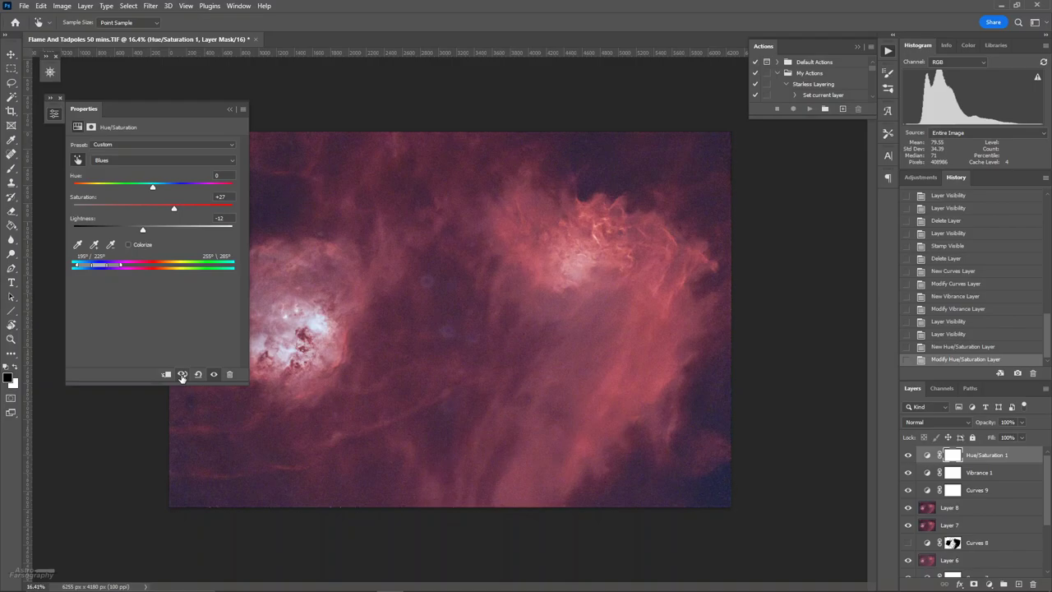
Collapse the settings and toggle Hue/Saturation 1 off and on to compare.
left_click(231, 110)
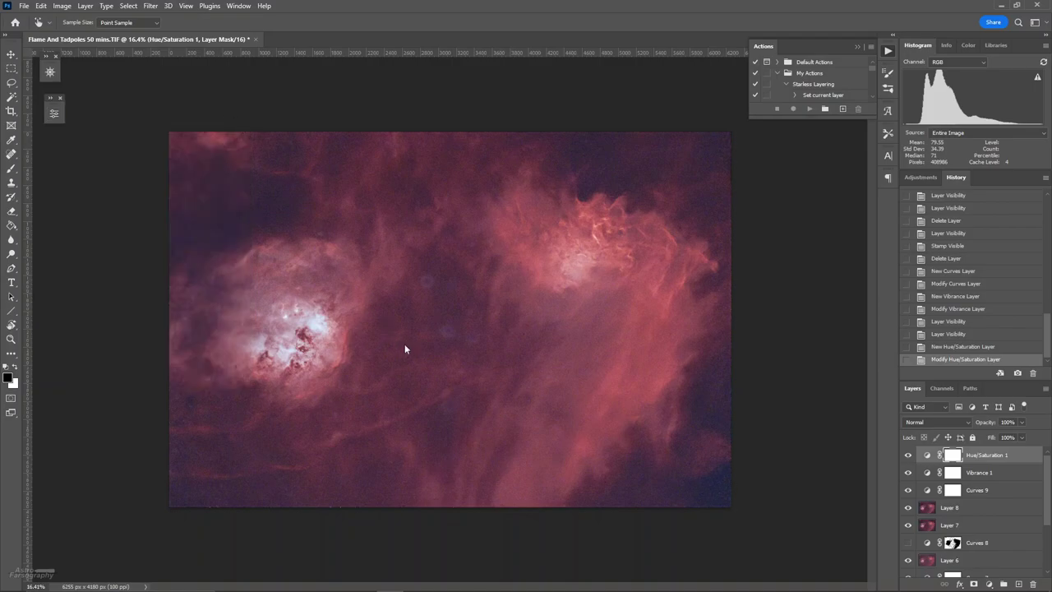
scroll(403, 342, "down", 1)
key("v")
scroll(427, 346, "down", 1)
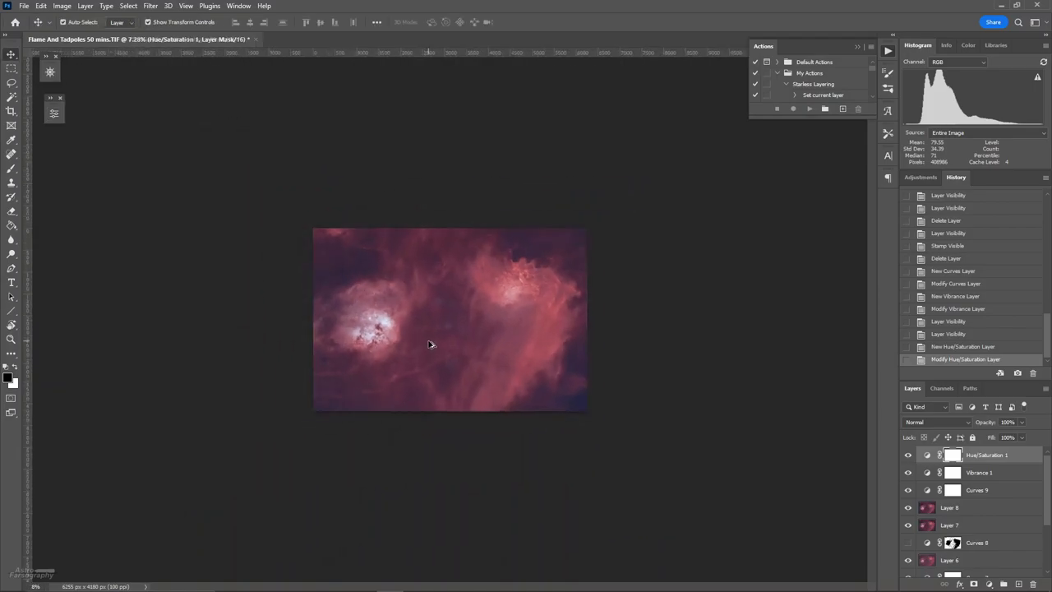
scroll(429, 346, "up", 1)
left_click(909, 455)
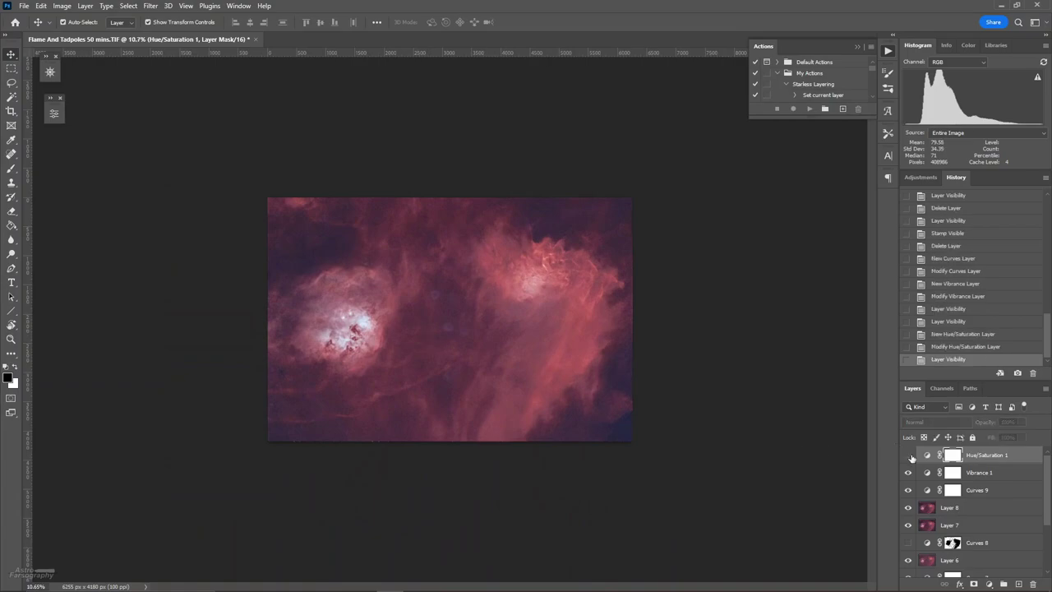
left_click(910, 455)
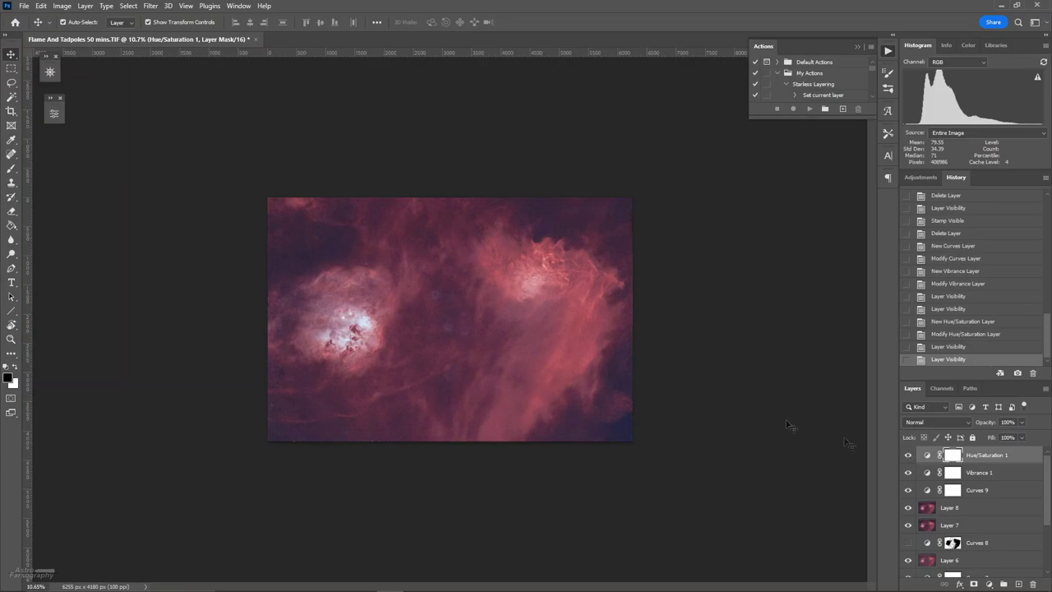
scroll(477, 361, "down", 2)
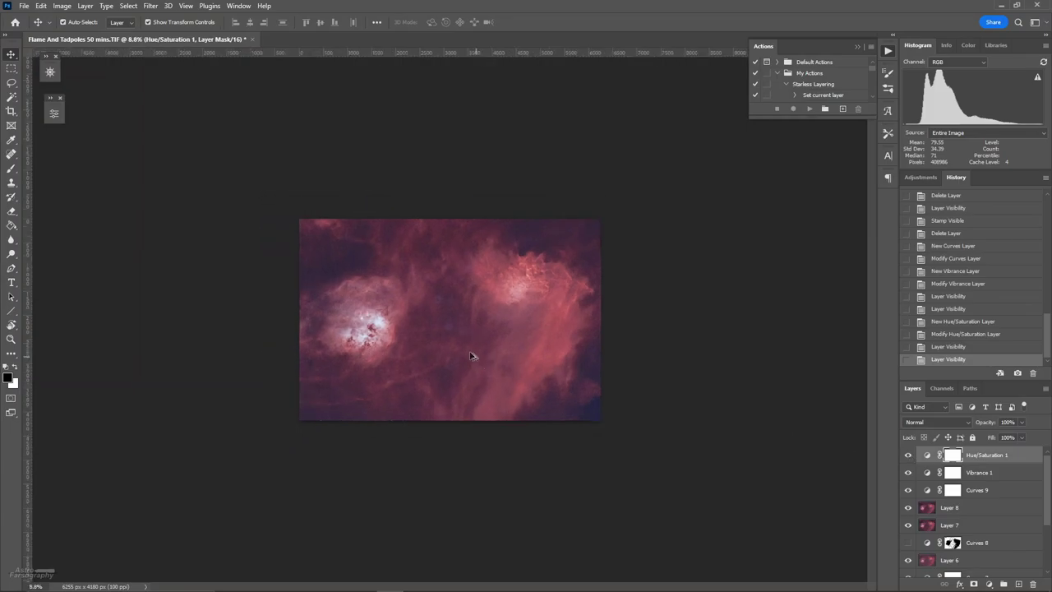
scroll(469, 352, "up", 1)
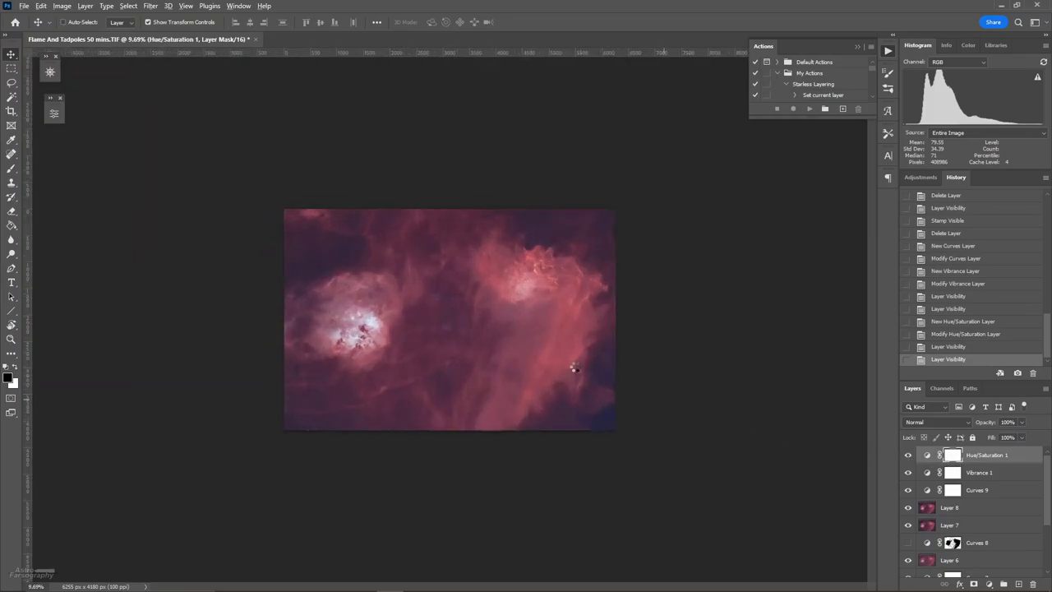
Stamp all visible layers into a new Layer 9 on top.
key("ctrl+alt+shift+e")
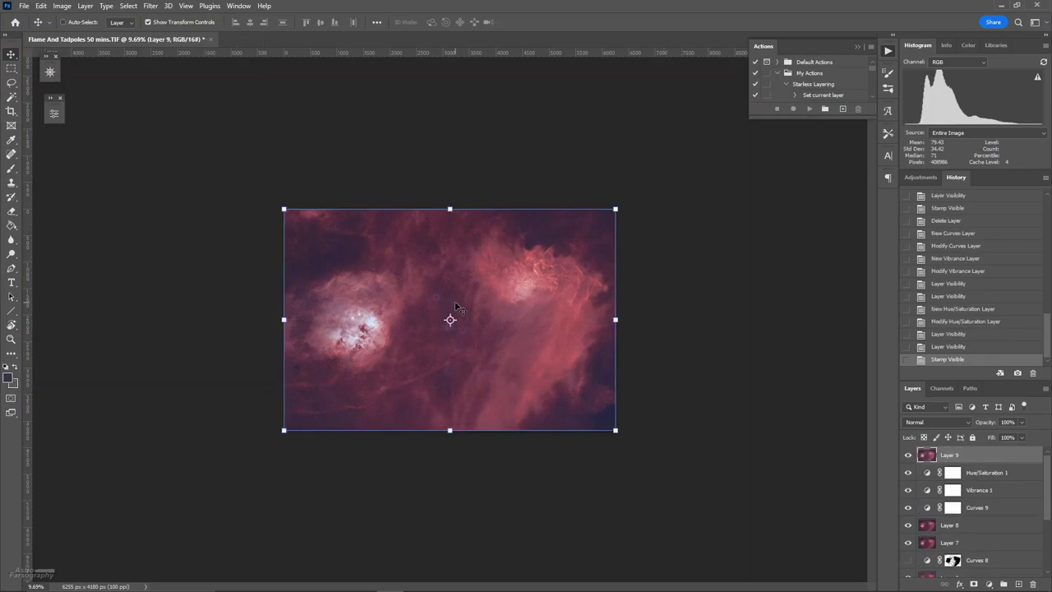
scroll(429, 300, "up", 2)
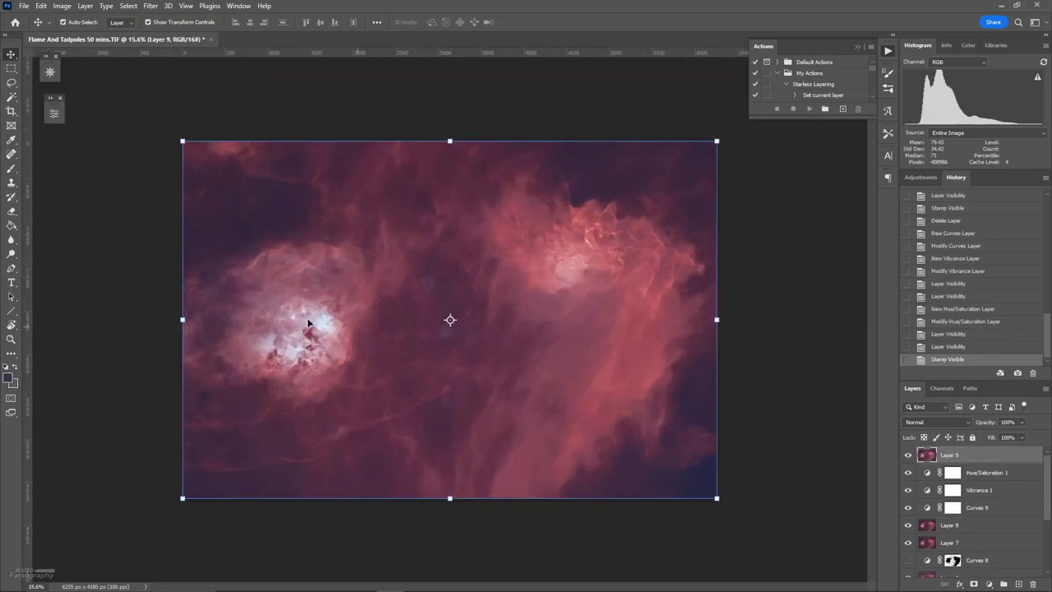
scroll(313, 325, "up", 5)
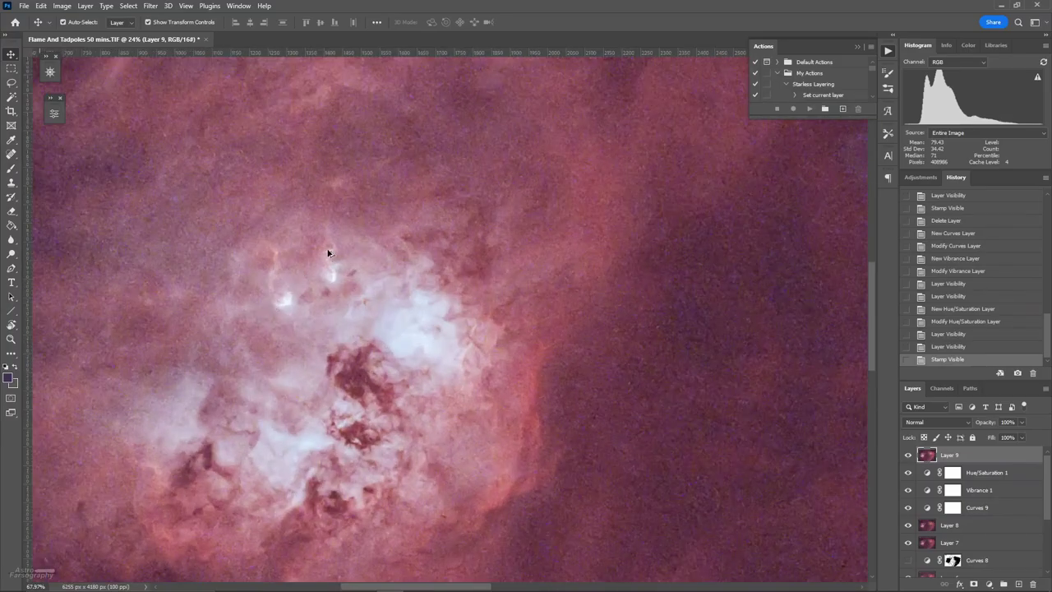
scroll(312, 282, "up", 1)
scroll(304, 292, "down", 6)
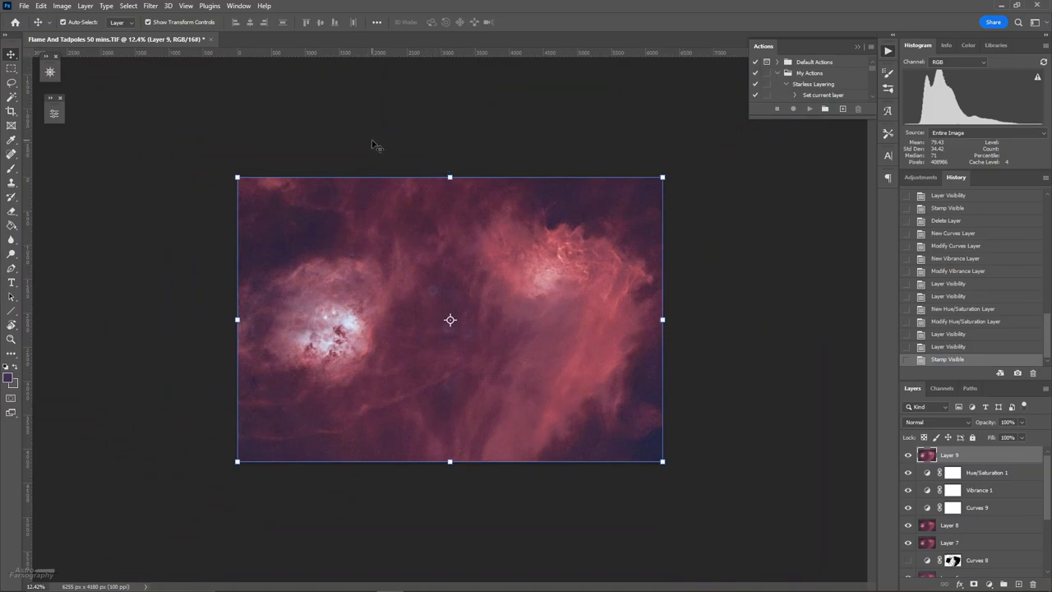
Open the Camera Raw Filter on Layer 9 and raise Texture.
left_click(153, 6)
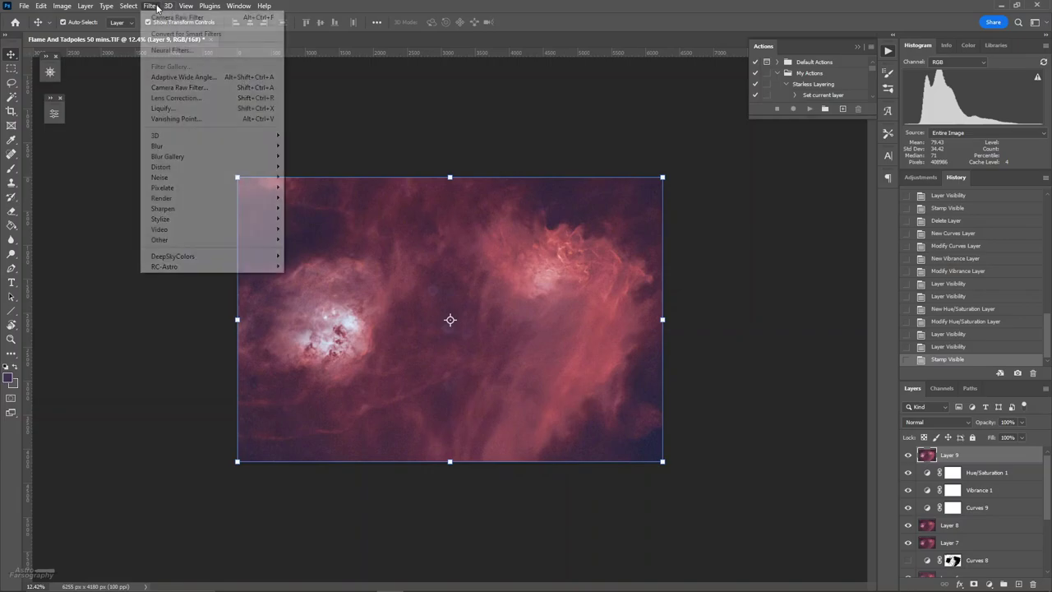
left_click(185, 87)
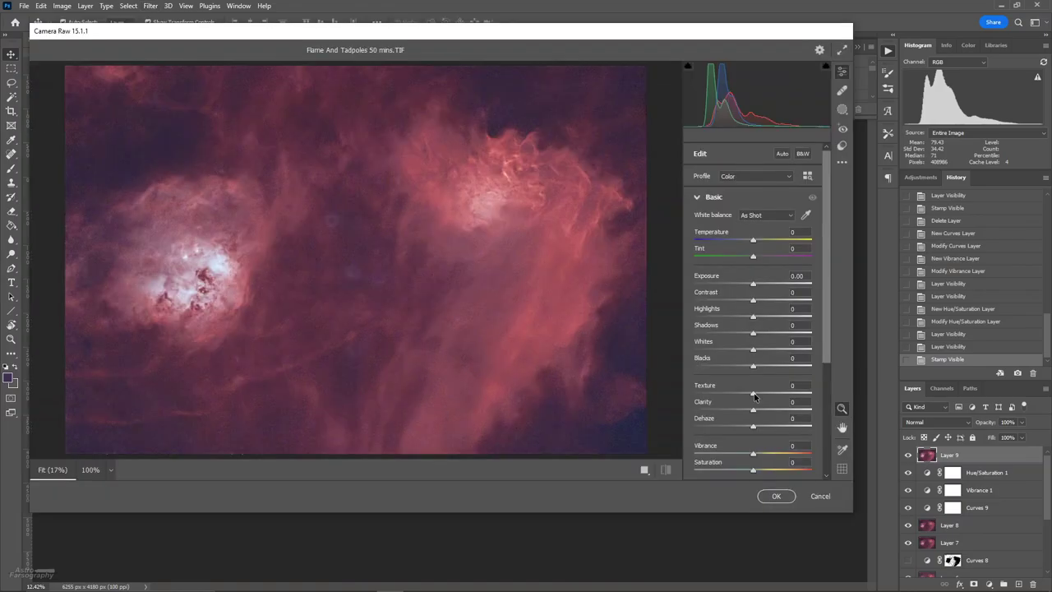
left_click_drag(754, 395, 771, 413)
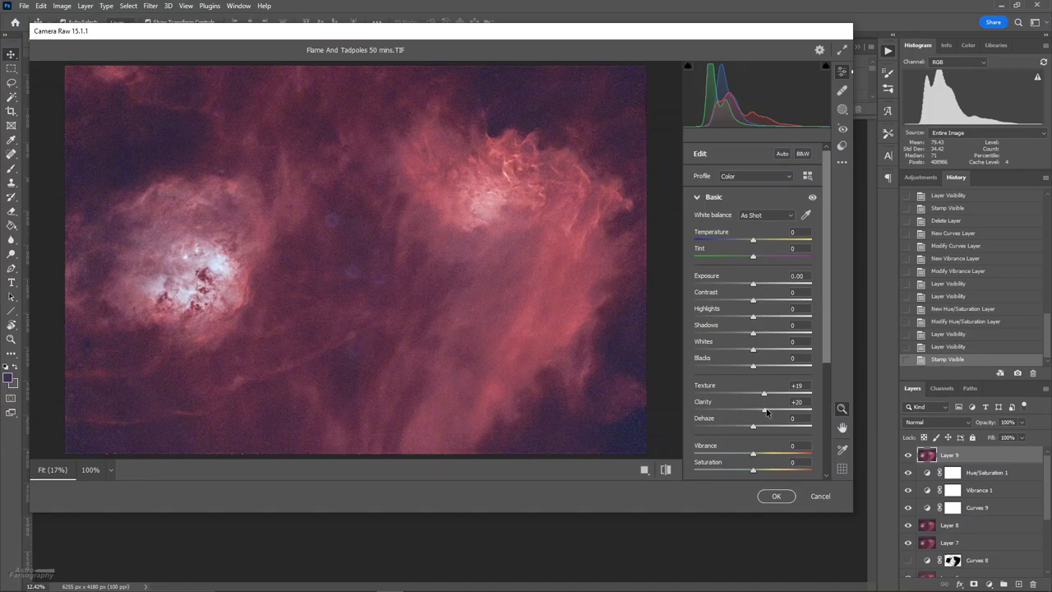
Apply the Camera Raw changes, hide Layer 9, and stamp an unsharpened merged copy above Hue/Saturation 1.
left_click(776, 496)
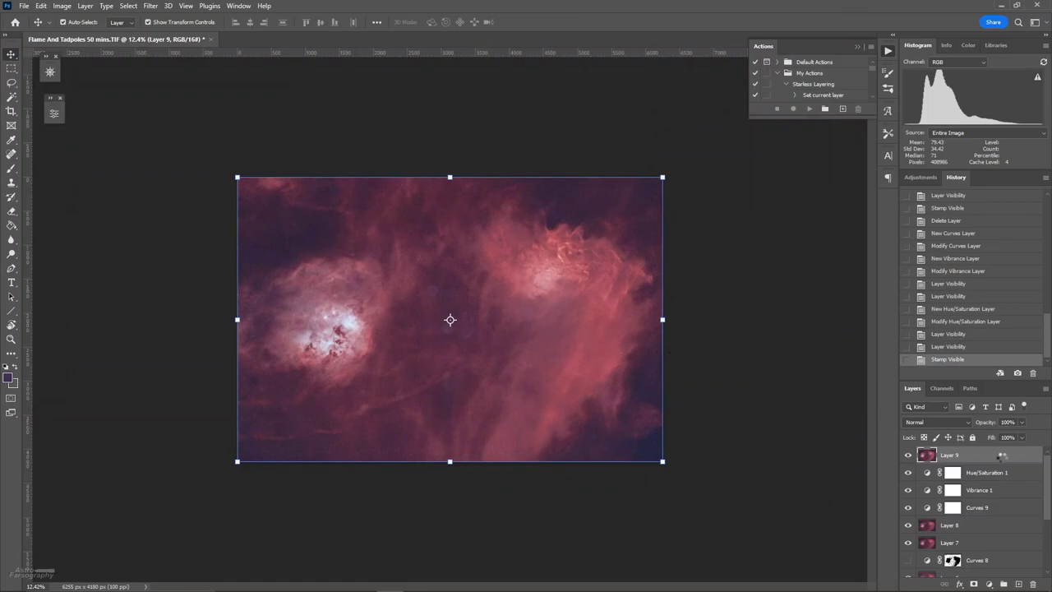
left_click(909, 456)
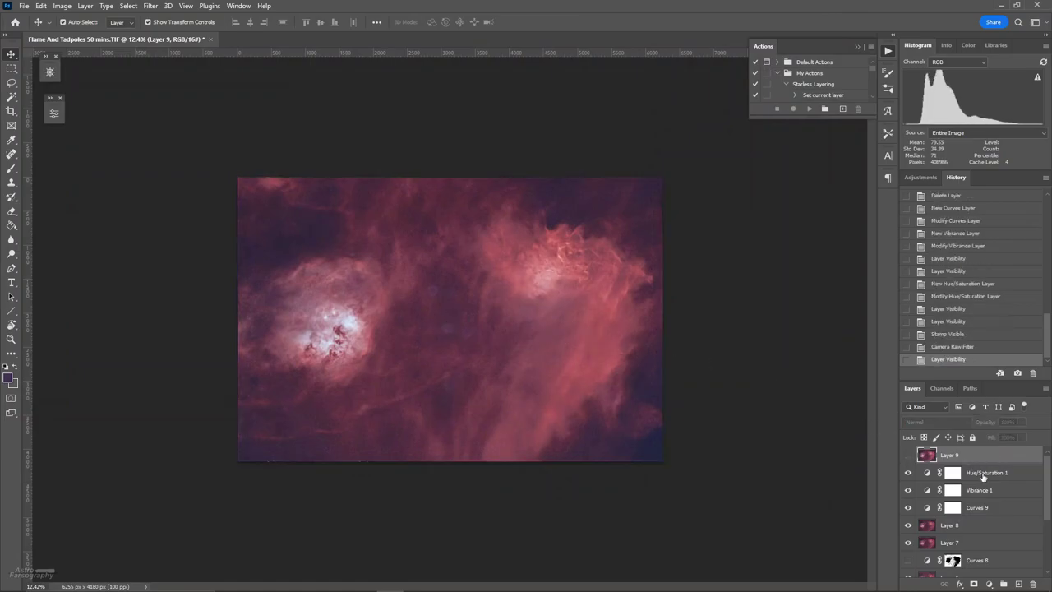
left_click(954, 473)
key("ctrl+shift+alt+e")
Rename the merged copy 'Original' and Layer 9 'Sharpening 1', then show Sharpening 1.
double_click(952, 471)
type("Original")
key("Return")
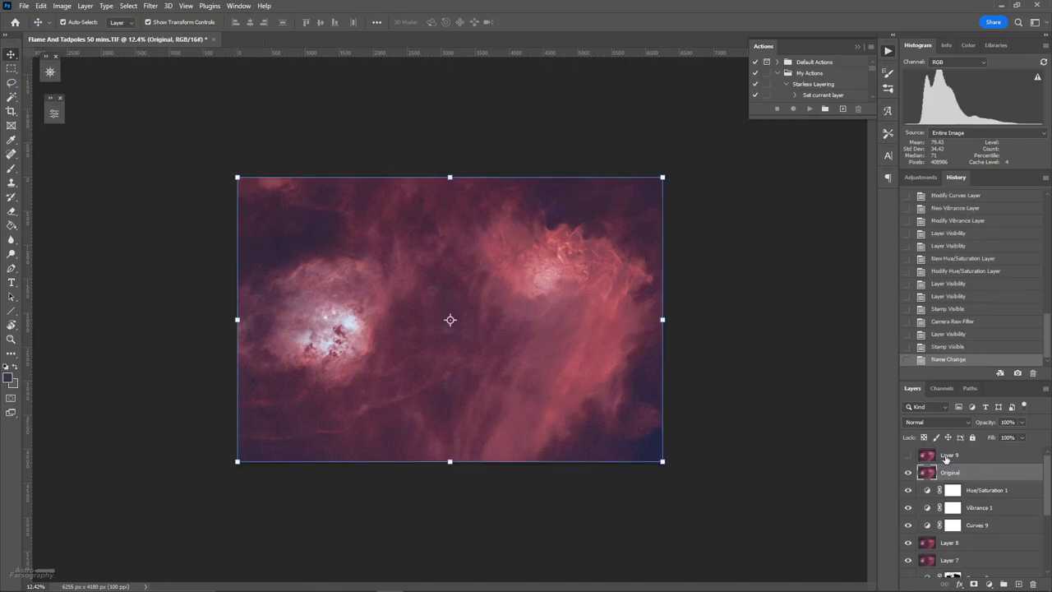
double_click(948, 456)
type("Sharpening 1")
key("Return")
left_click(909, 454)
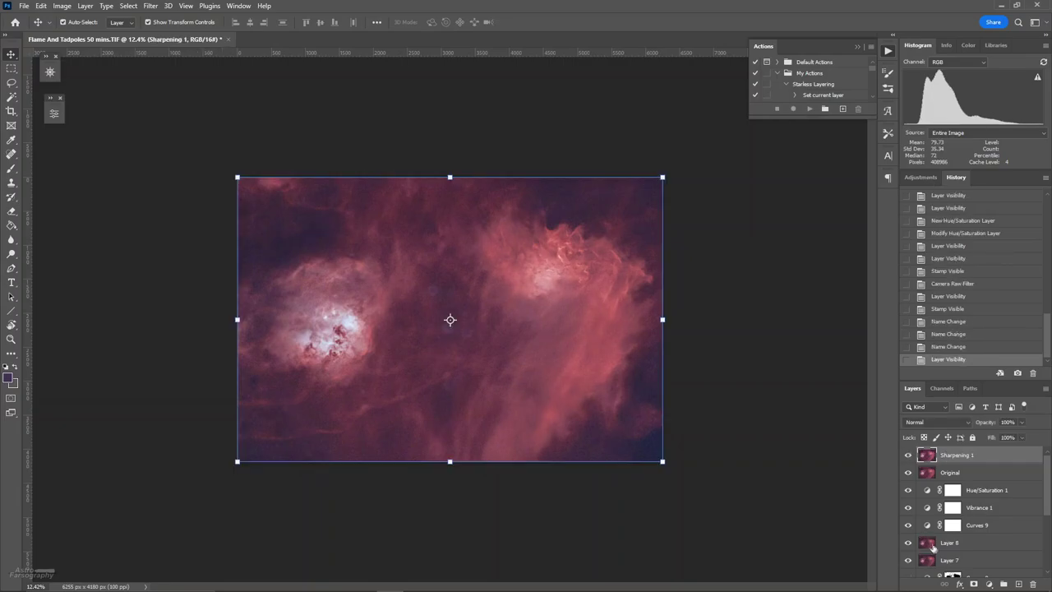
Give Sharpening 1 a black hide-all mask and paint white over the Tadpoles core.
left_click(975, 584, "alt")
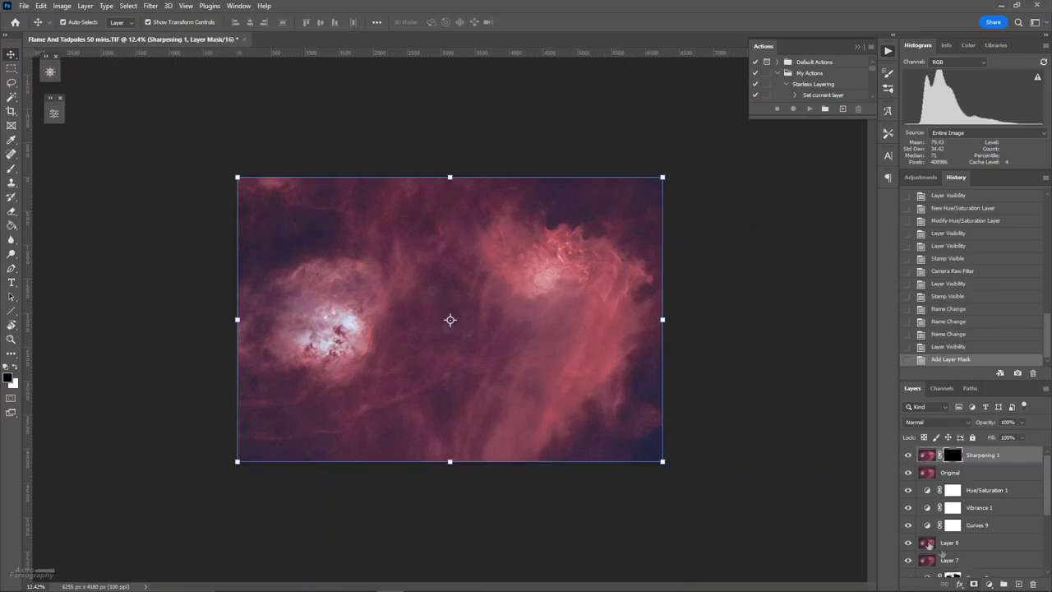
key("b")
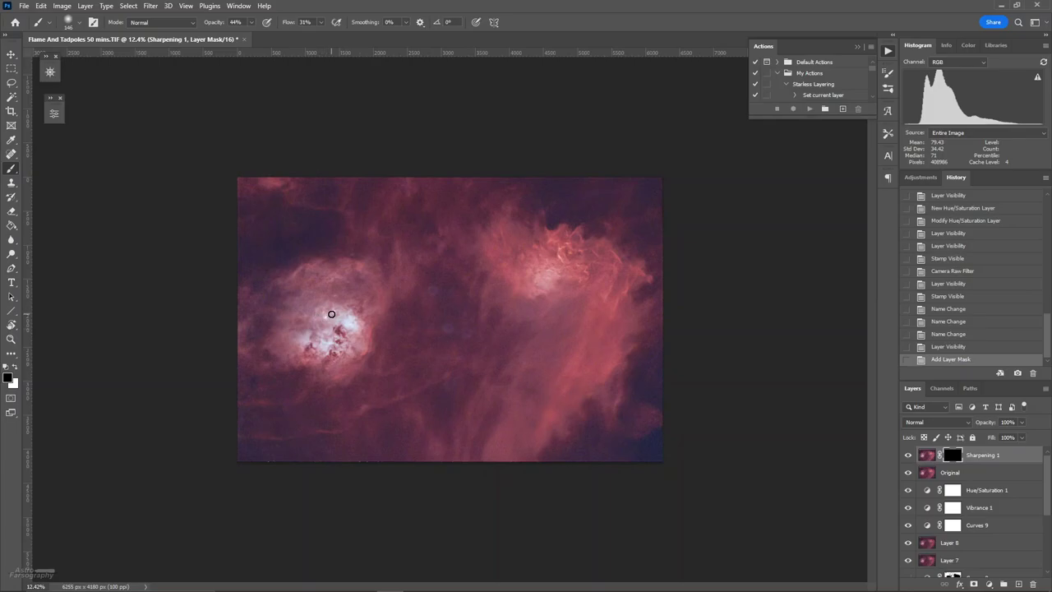
key("x")
scroll(312, 321, "up", 3)
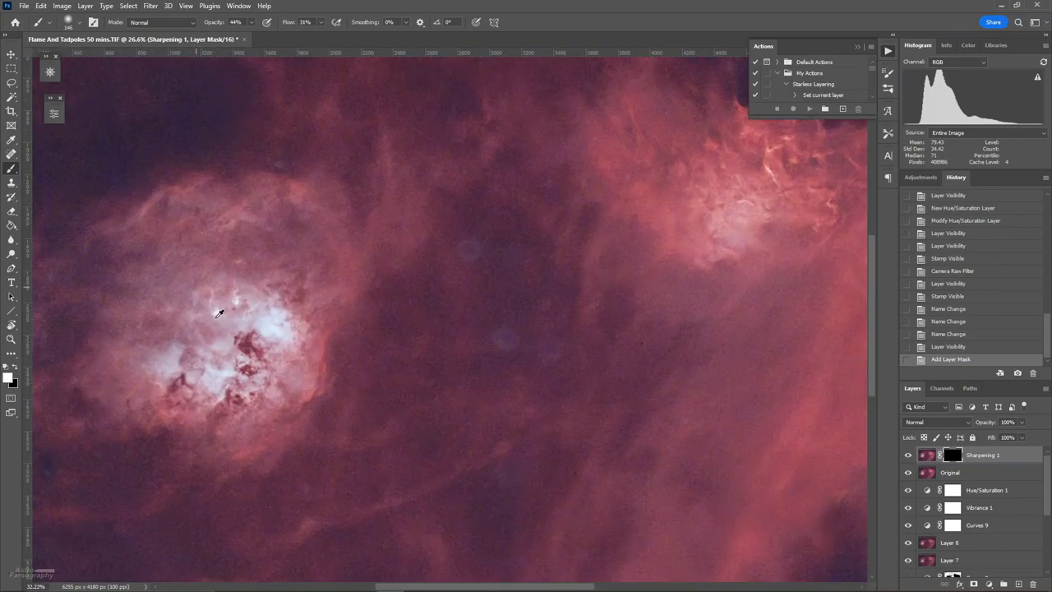
scroll(236, 285, "up", 1)
left_click(239, 329)
mouse_move(236, 329)
left_mouse_down()
mouse_move(212, 333)
mouse_move(206, 322)
mouse_move(224, 338)
left_mouse_up()
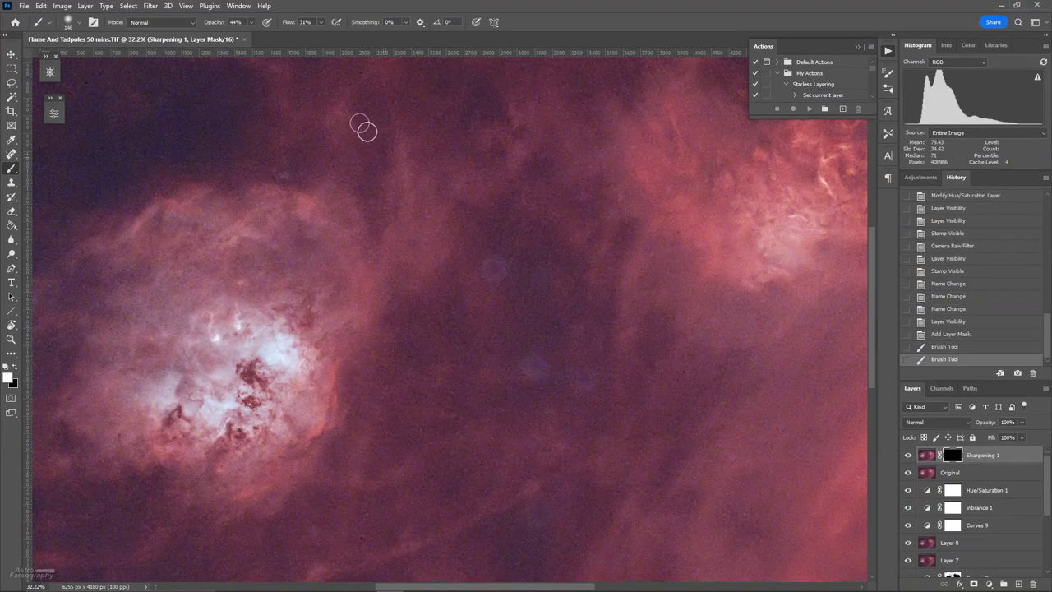
Set brush flow to 100% and opacity to 99%, then keep revealing around the Tadpoles core.
left_click_drag(287, 22, 308, 24)
left_click_drag(218, 23, 262, 29)
mouse_move(206, 332)
left_mouse_down()
mouse_move(234, 311)
mouse_move(254, 382)
mouse_move(242, 365)
mouse_move(267, 387)
mouse_move(241, 407)
mouse_move(237, 436)
mouse_move(196, 443)
mouse_move(181, 417)
mouse_move(155, 433)
mouse_move(178, 442)
mouse_move(196, 379)
left_mouse_up()
left_click(243, 333)
mouse_move(289, 397)
left_mouse_down()
mouse_move(296, 331)
mouse_move(316, 364)
mouse_move(313, 321)
mouse_move(327, 388)
left_mouse_up()
Resize the brush and paint sharpening back over the Flame nebula and more of the Tadpoles core.
key("ctrl+0")
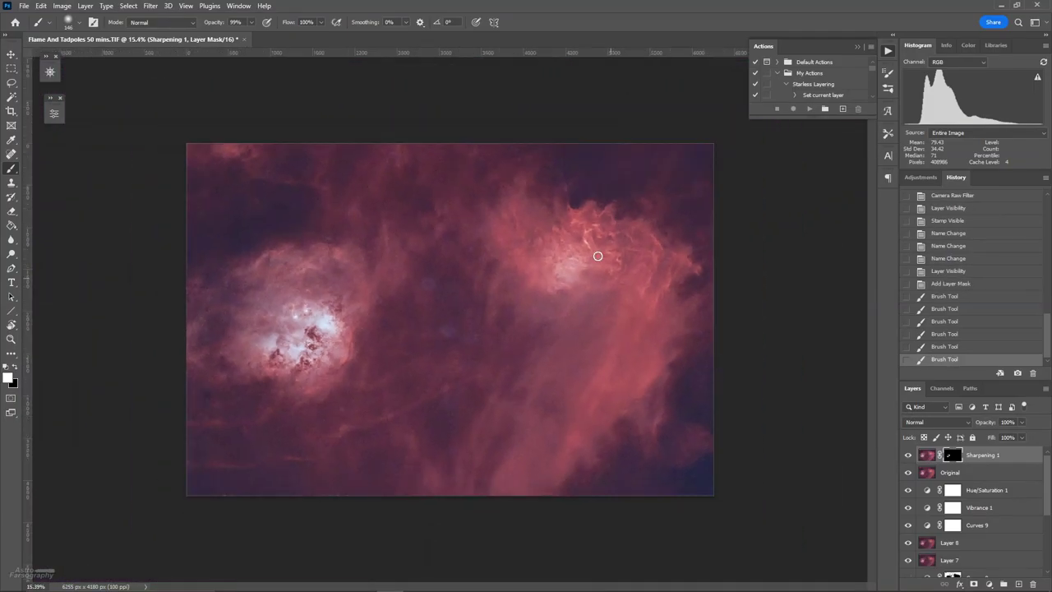
left_click(588, 249)
right_click(589, 249)
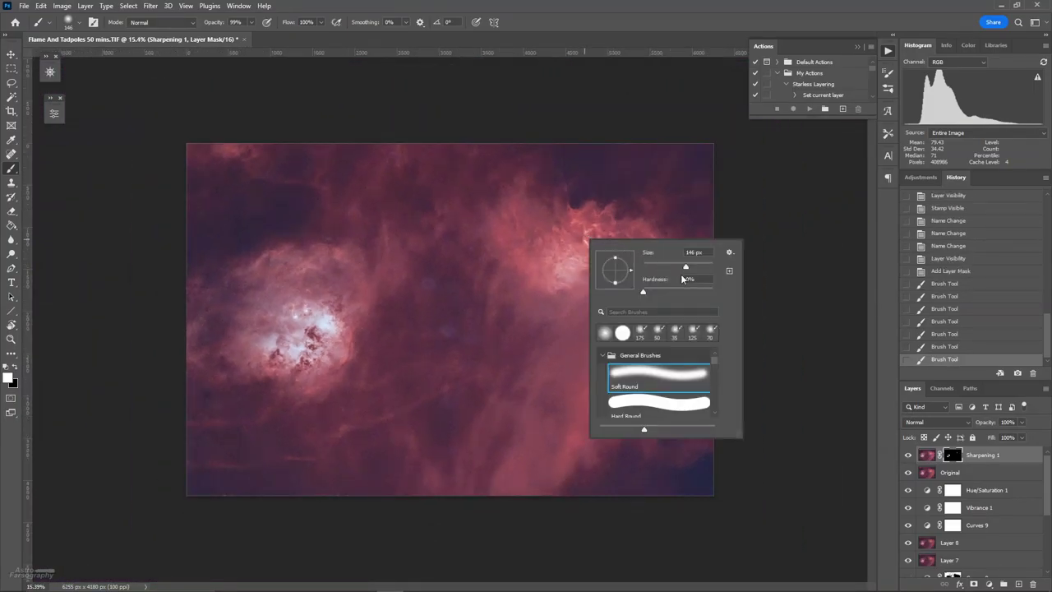
left_click_drag(692, 269, 693, 269)
key("Return")
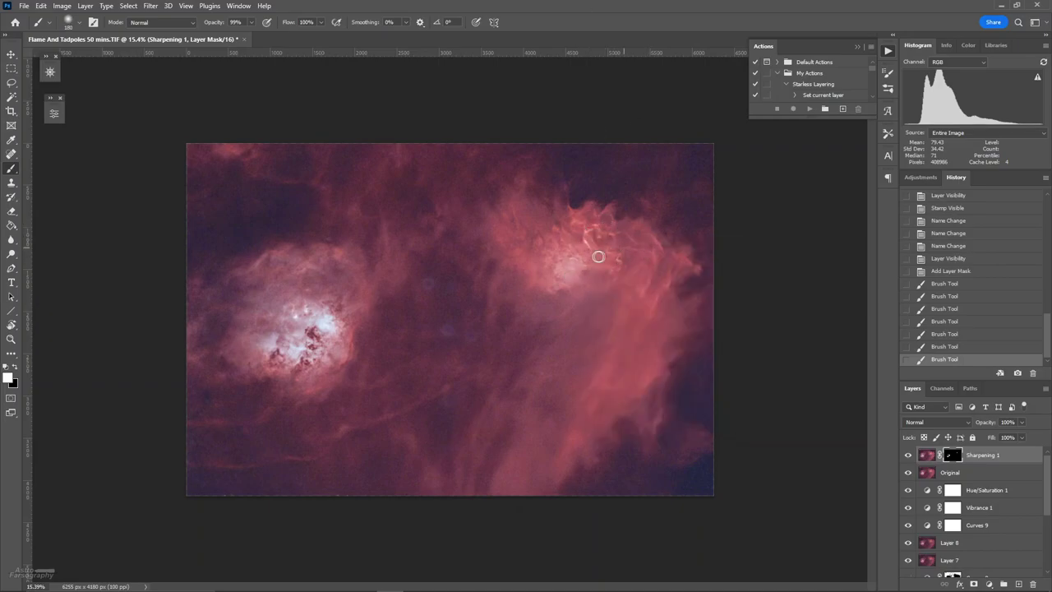
left_click_drag(659, 254, 671, 277)
left_click(634, 284)
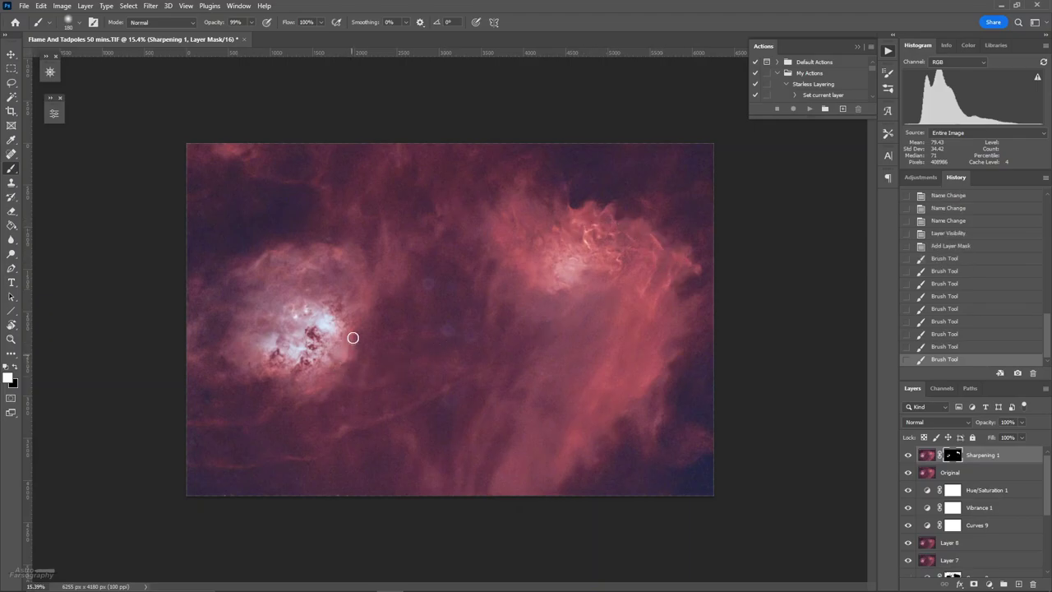
left_click(339, 310)
left_click(304, 310)
left_click(302, 332)
left_click(306, 332)
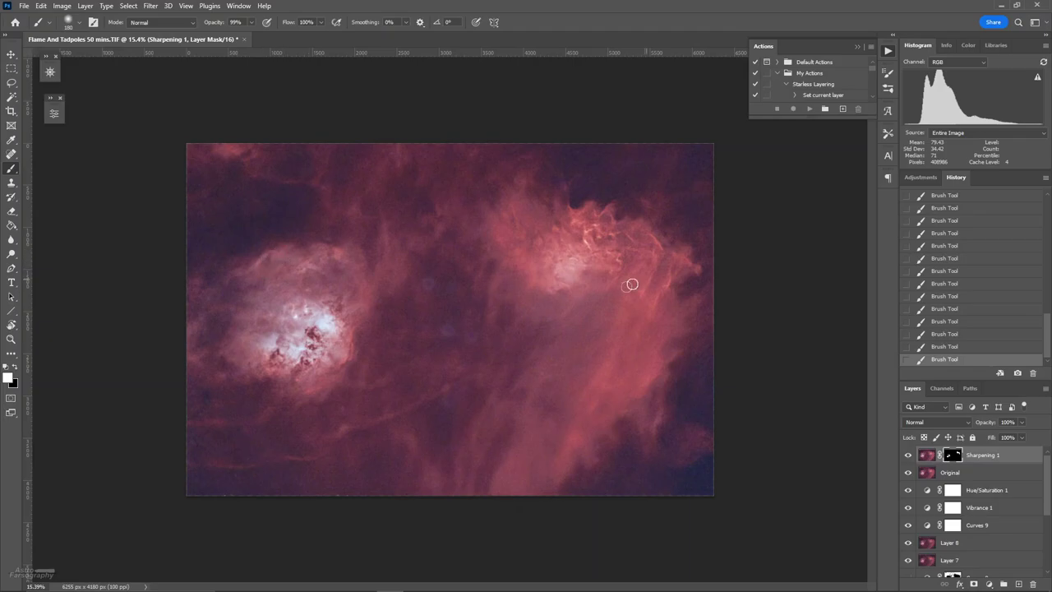
Compare Sharpening 1 on and off, zoomed out and on the Tadpoles core, then stamp visible layers.
left_click(908, 456)
left_click(909, 457)
left_click(909, 456)
left_click(908, 456)
left_click(908, 456)
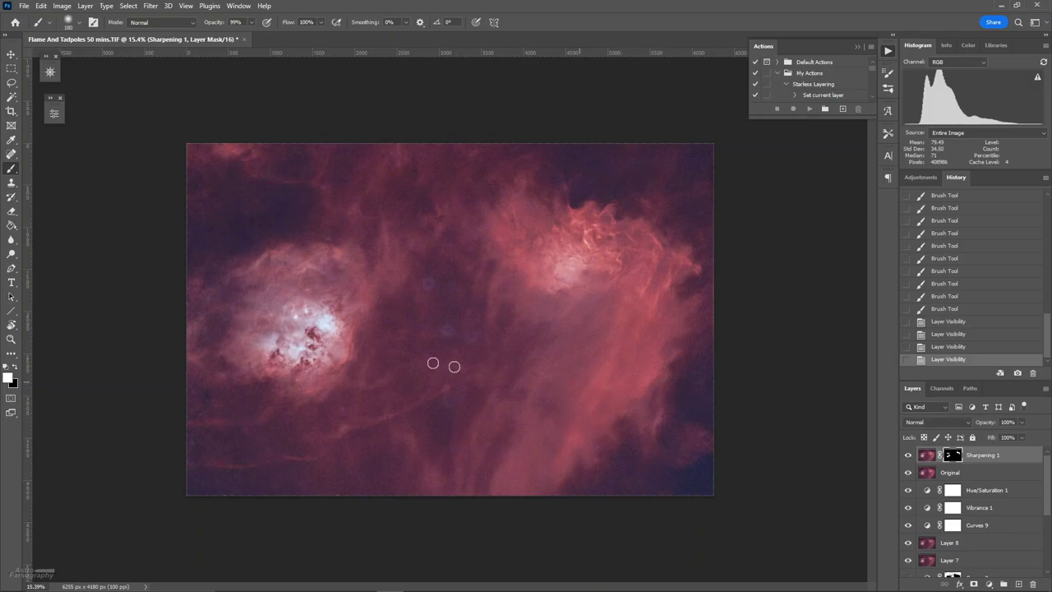
left_click_drag(432, 364, 847, 436)
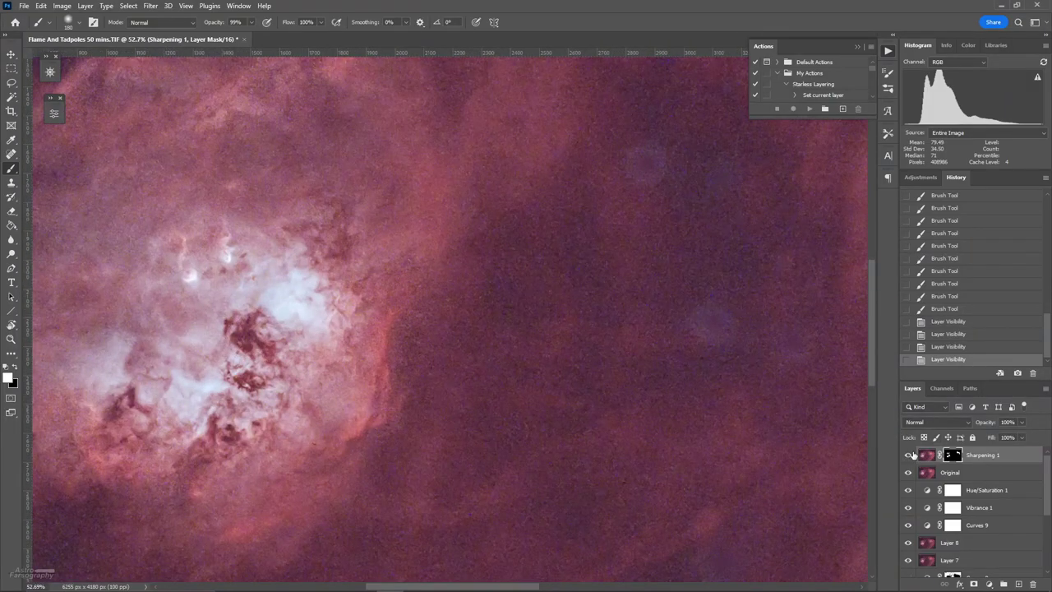
left_click(909, 456)
left_click(908, 456)
key("ctrl+0")
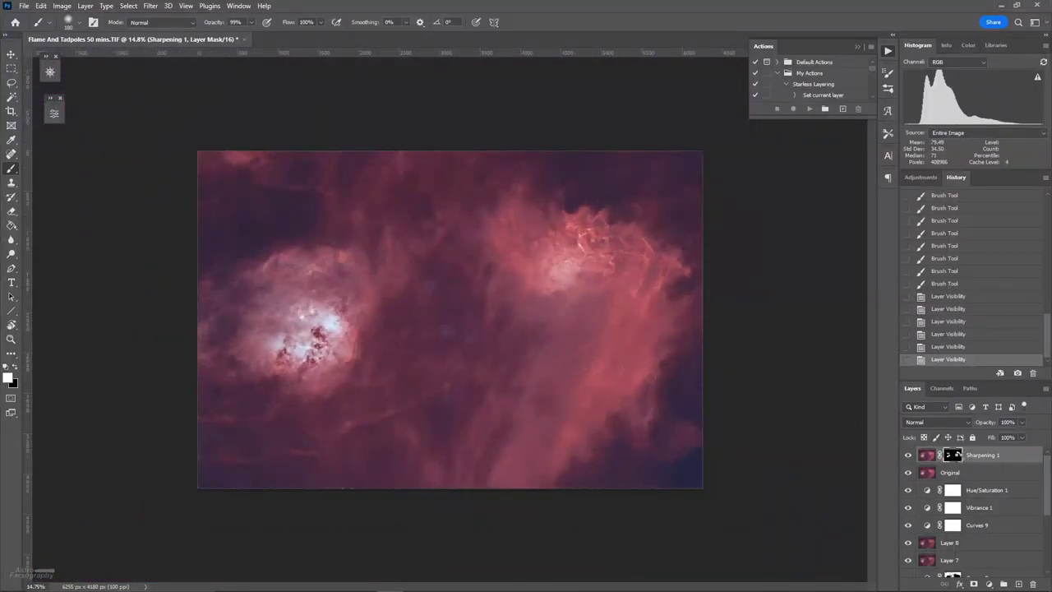
key("ctrl+shift+alt+e")
Rename the new stamped layer 'High Pass Sharpen'.
double_click(945, 457)
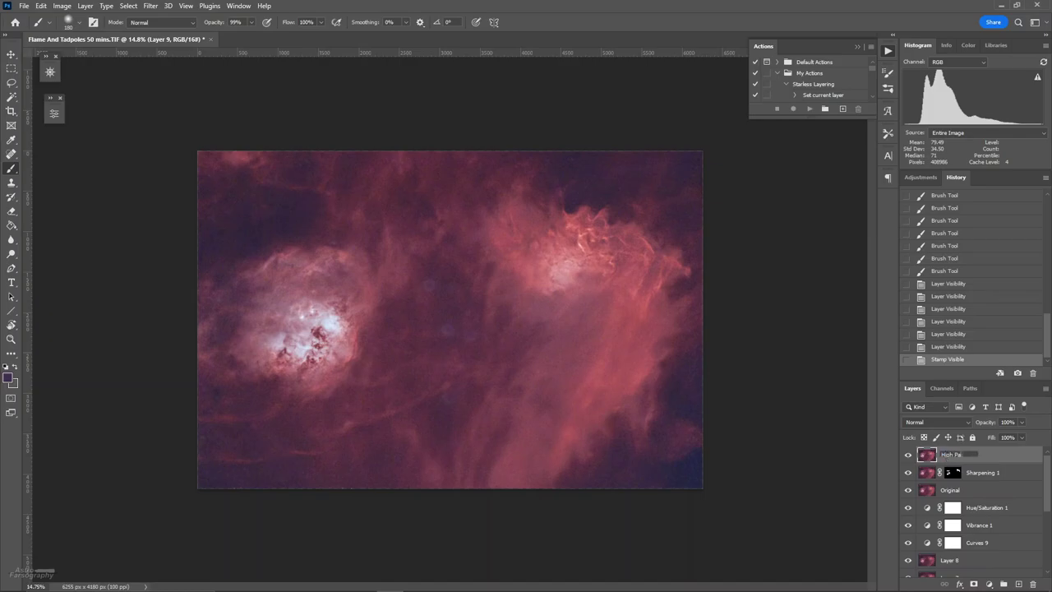
key("Return")
key("v")
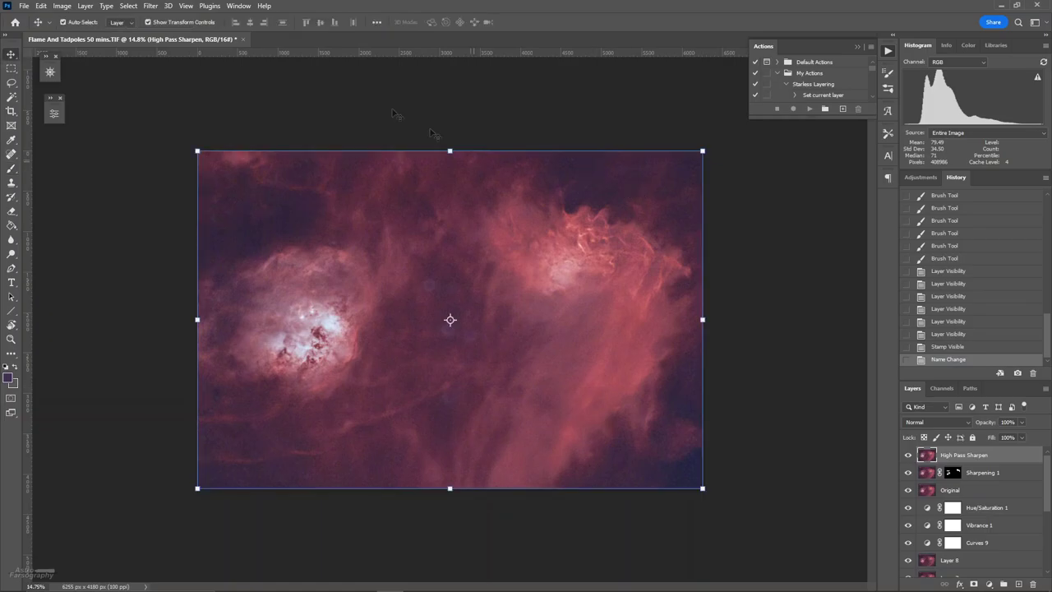
Apply a High Pass filter with a 52.4-pixel radius to High Pass Sharpen.
left_click(151, 7)
mouse_move(165, 240)
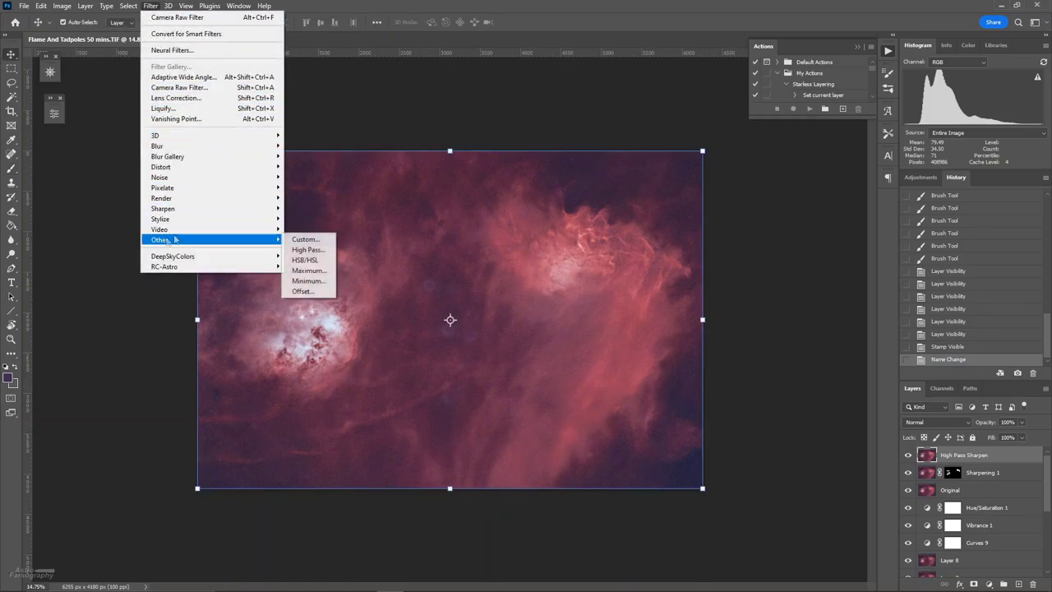
left_click(306, 249)
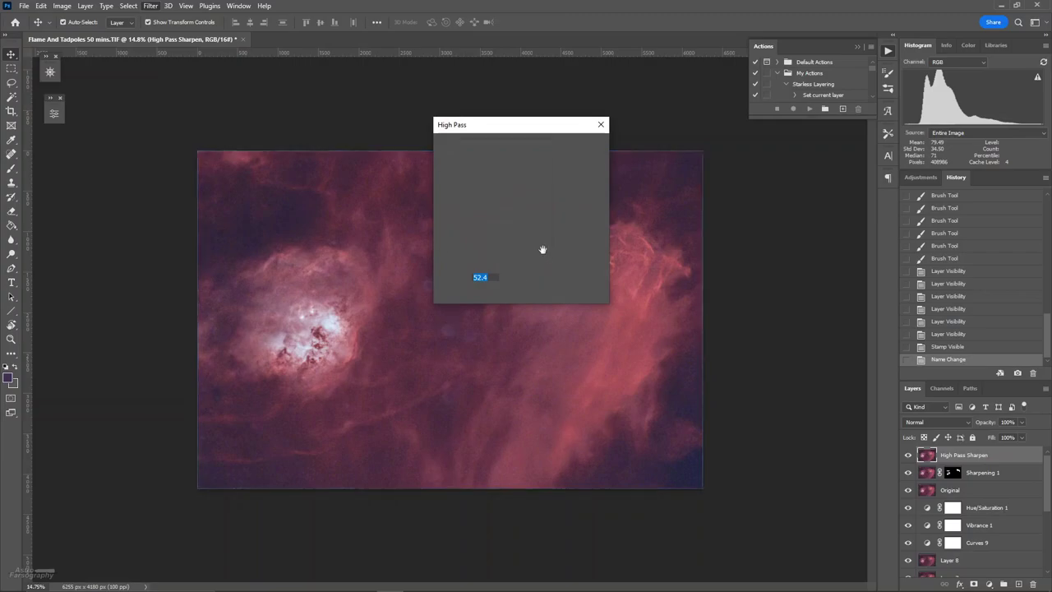
left_click_drag(510, 131, 727, 151)
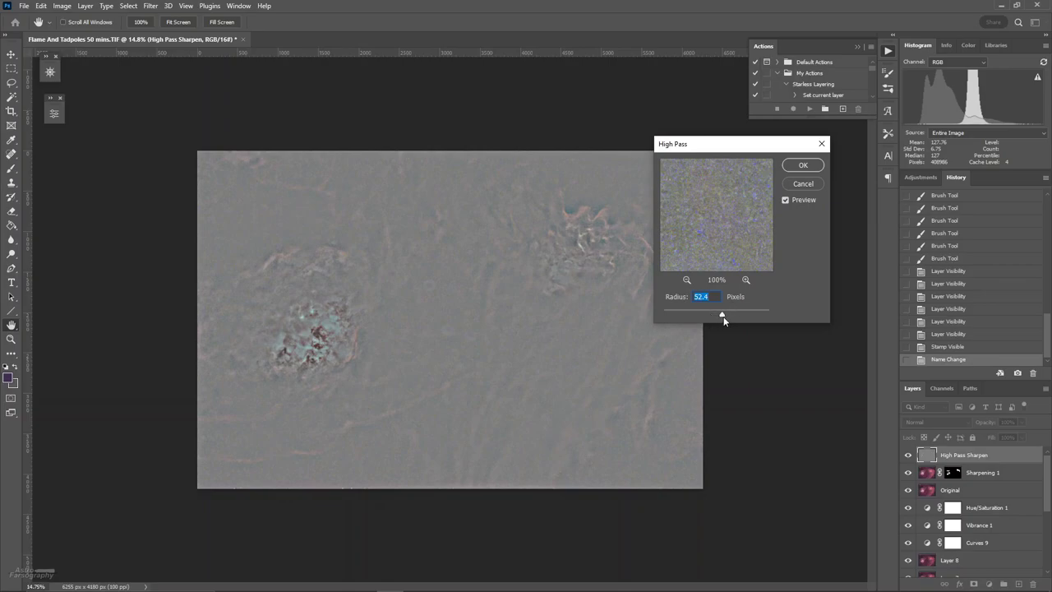
left_click(809, 166)
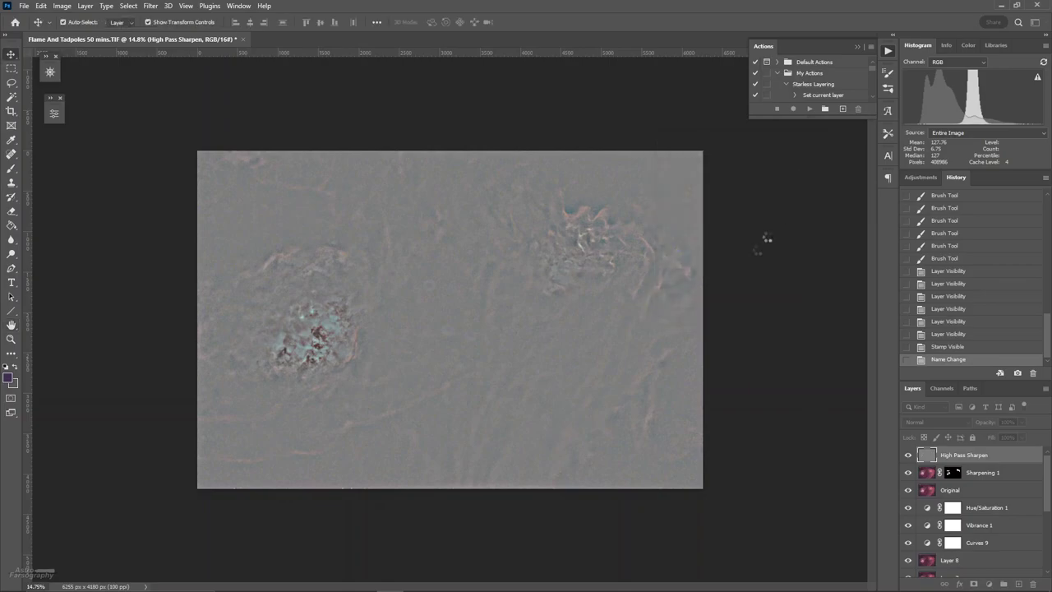
key("v")
left_click(914, 421)
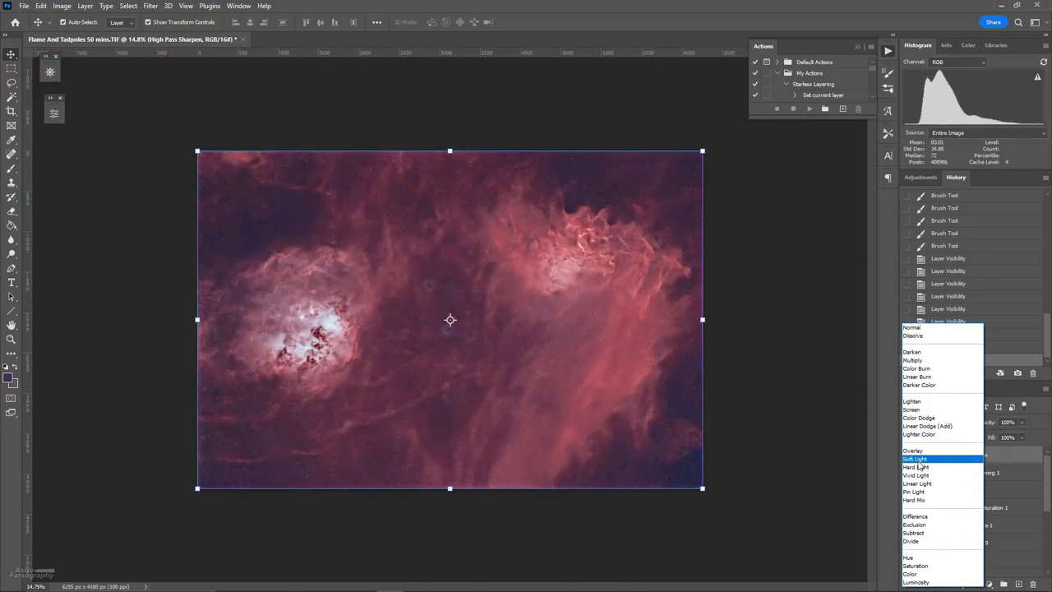
Blend High Pass Sharpen in Soft Light, compare it on and off, and add a black hide-all mask.
left_click(915, 459)
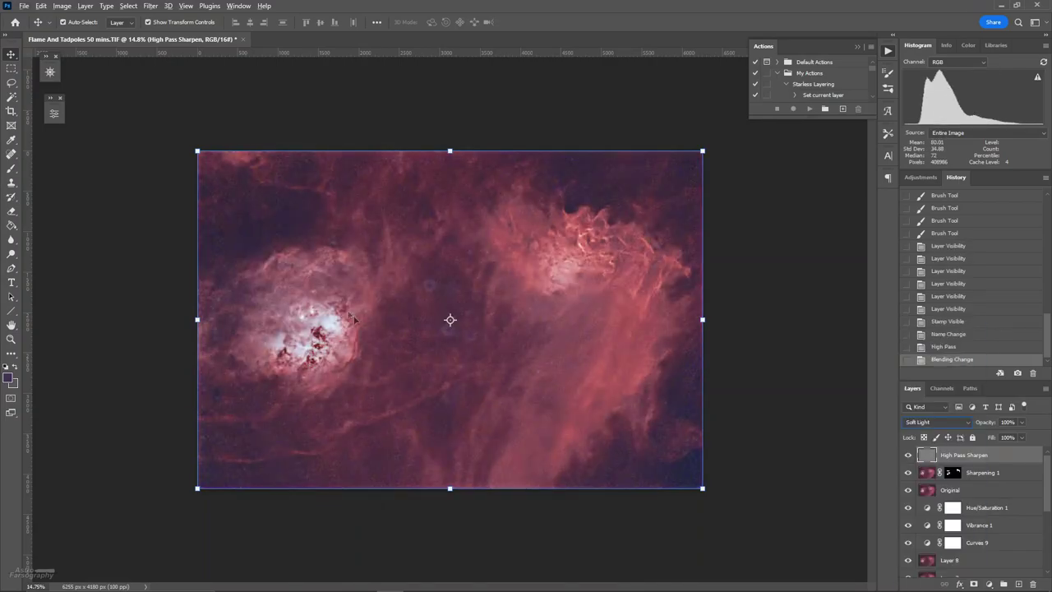
scroll(343, 324, "up", 5)
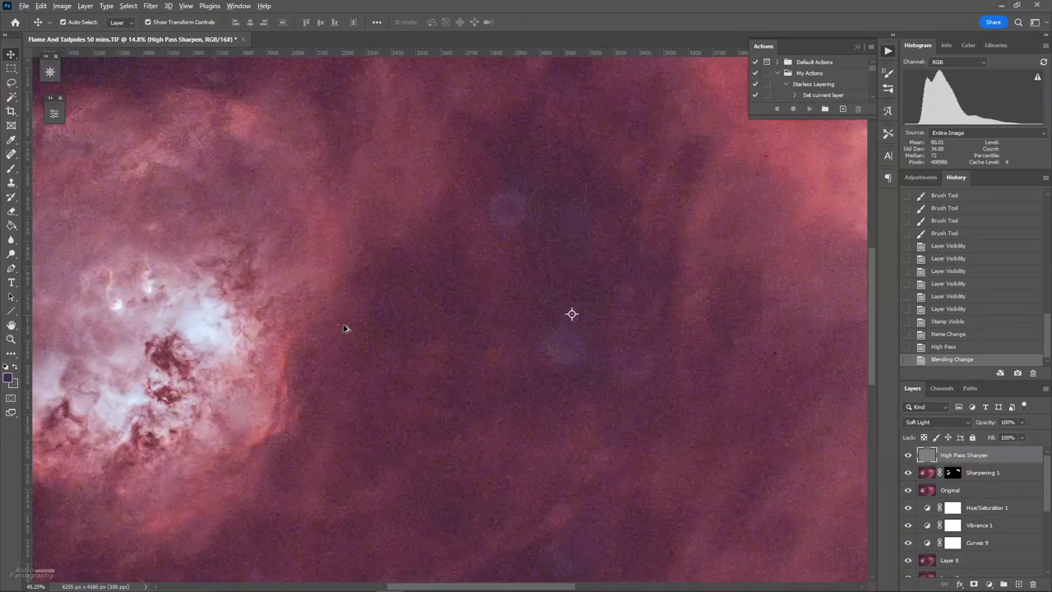
scroll(264, 340, "left", 3)
scroll(265, 341, "down", 1)
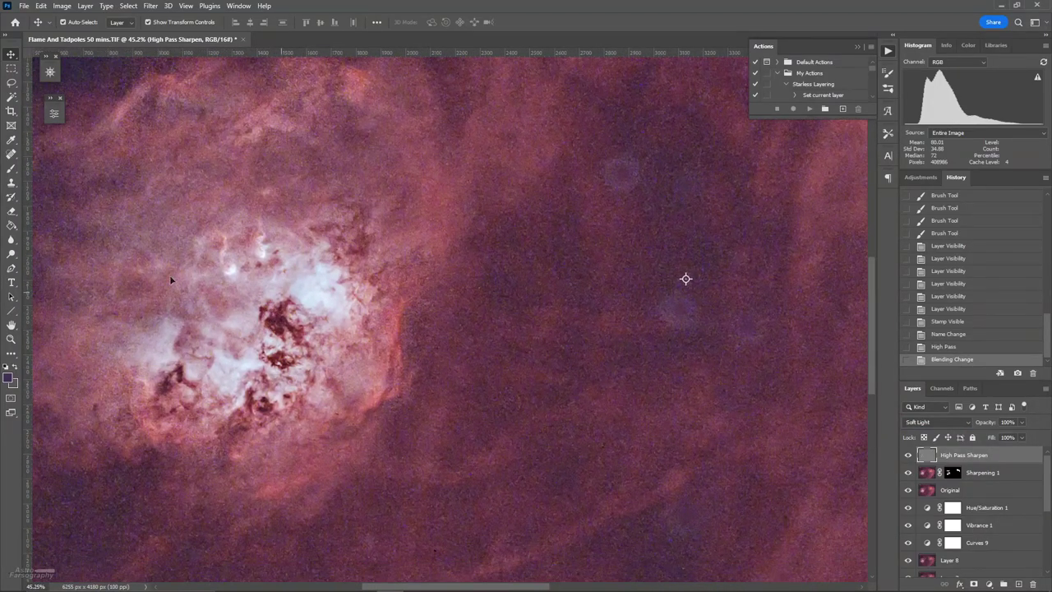
left_click(908, 455)
left_click(909, 454)
scroll(703, 353, "down", 2)
left_click(975, 584, "alt")
scroll(586, 326, "down", 2)
With the brush, paint white on the High Pass Sharpen mask over the Tadpoles core.
key("b")
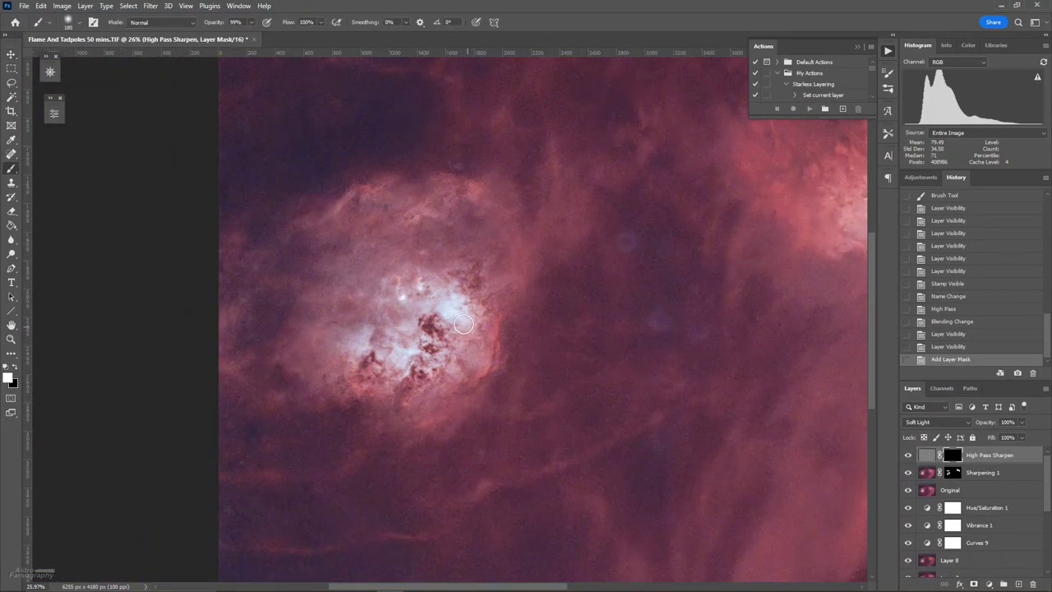
mouse_move(419, 270)
left_mouse_down()
mouse_move(400, 299)
mouse_move(430, 339)
mouse_move(434, 320)
mouse_move(447, 350)
mouse_move(428, 343)
mouse_move(417, 385)
mouse_move(369, 370)
left_mouse_up()
left_click_drag(453, 354, 477, 353)
left_click(471, 285)
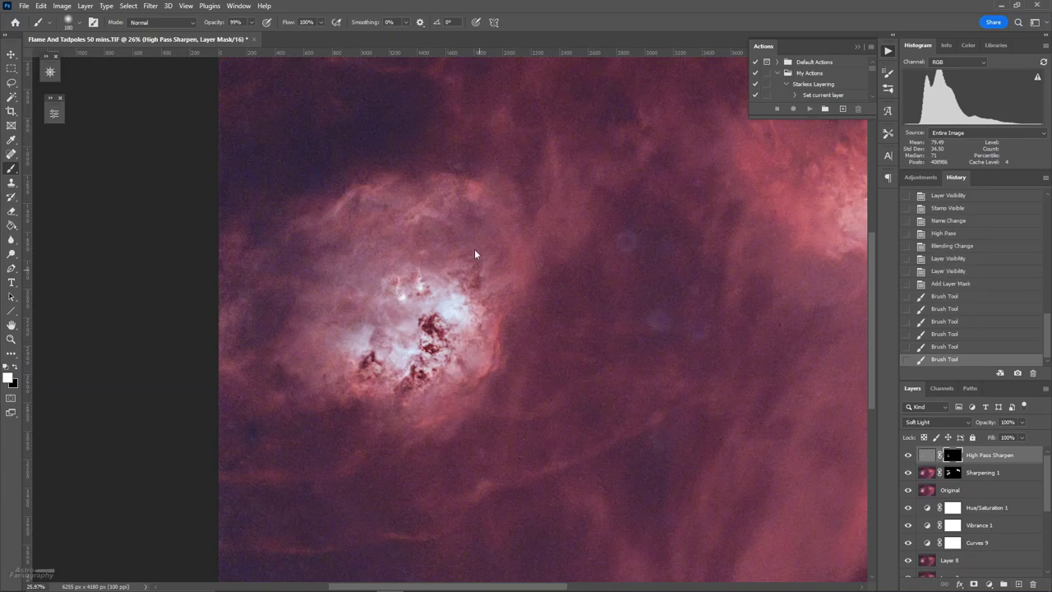
scroll(474, 282, "down", 3)
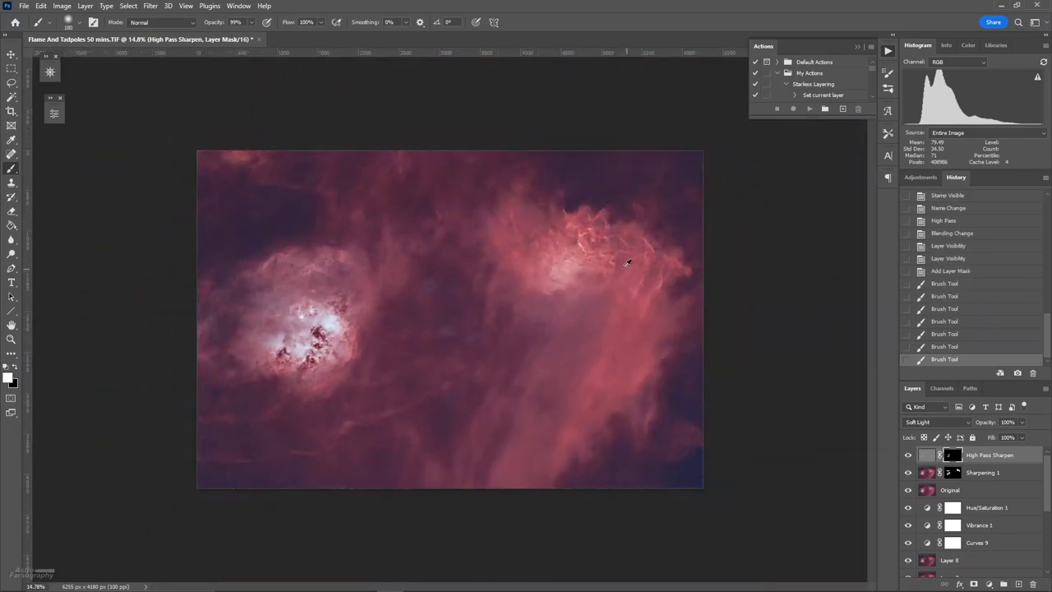
scroll(630, 247, "up", 3)
Paint more white on the mask to reveal sharpening over the Flame nebula core.
mouse_move(633, 170)
left_mouse_down()
mouse_move(667, 236)
mouse_move(639, 193)
mouse_move(649, 195)
left_mouse_up()
left_click(707, 211)
left_click(770, 215)
left_click(773, 228)
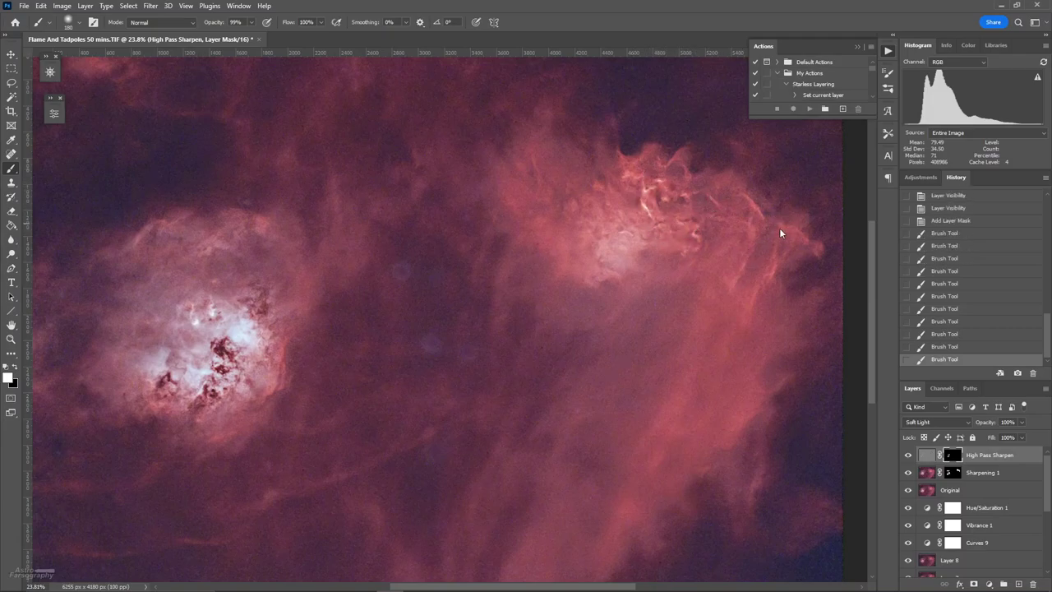
left_click(646, 281)
left_click(639, 179)
Zoom out, toggle High Pass Sharpen off and on to compare, then view its mask alone.
key("ctrl+minus")
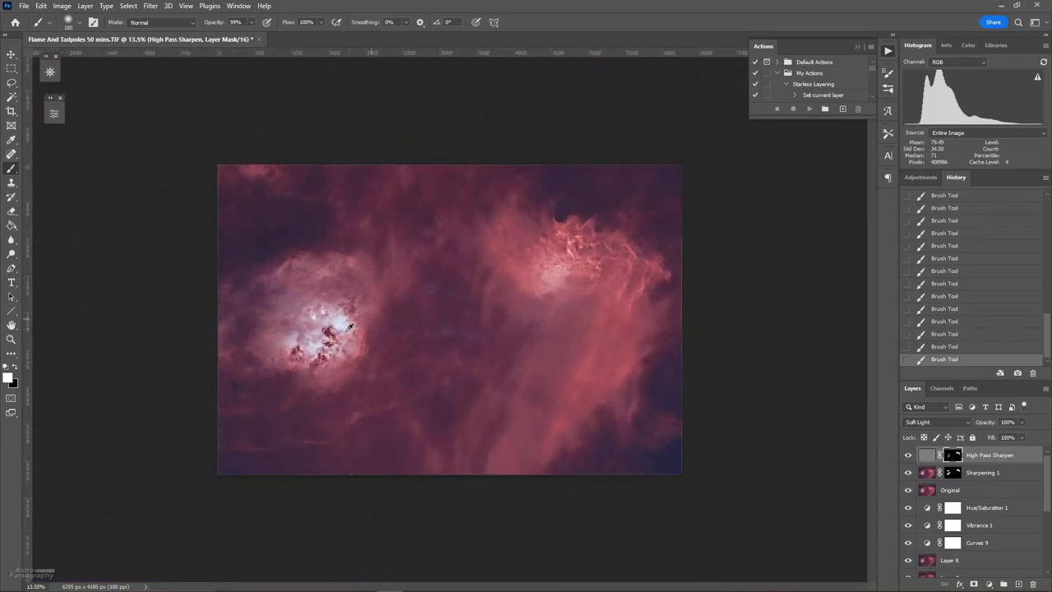
key("ctrl+minus")
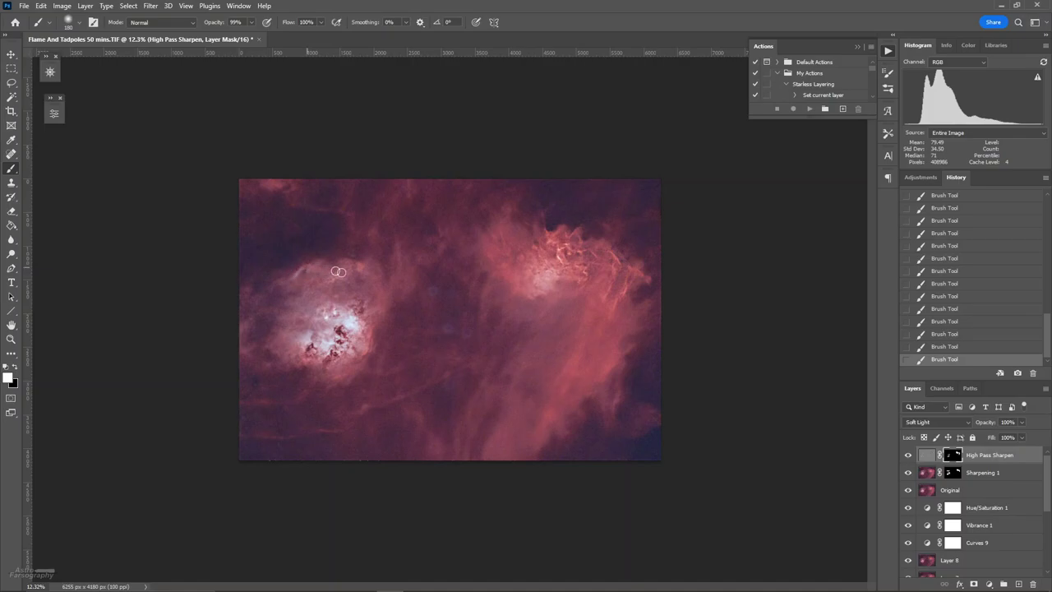
left_click(908, 458)
left_click(909, 457)
left_click(952, 456, "alt")
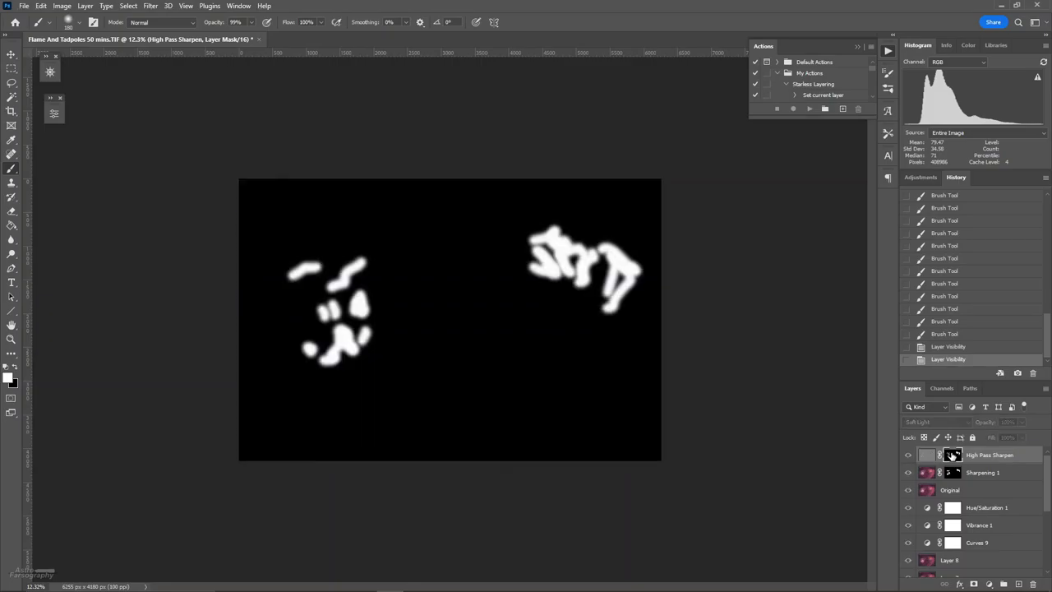
Apply a 29.1-pixel Gaussian Blur to the High Pass Sharpen mask.
left_click(129, 6)
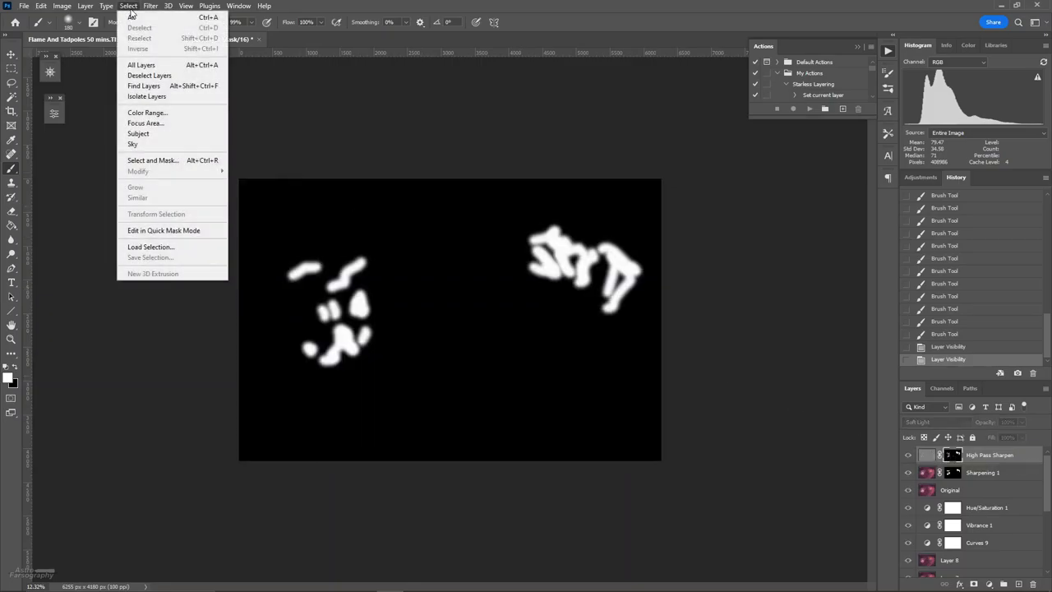
left_click(148, 7)
mouse_move(168, 6)
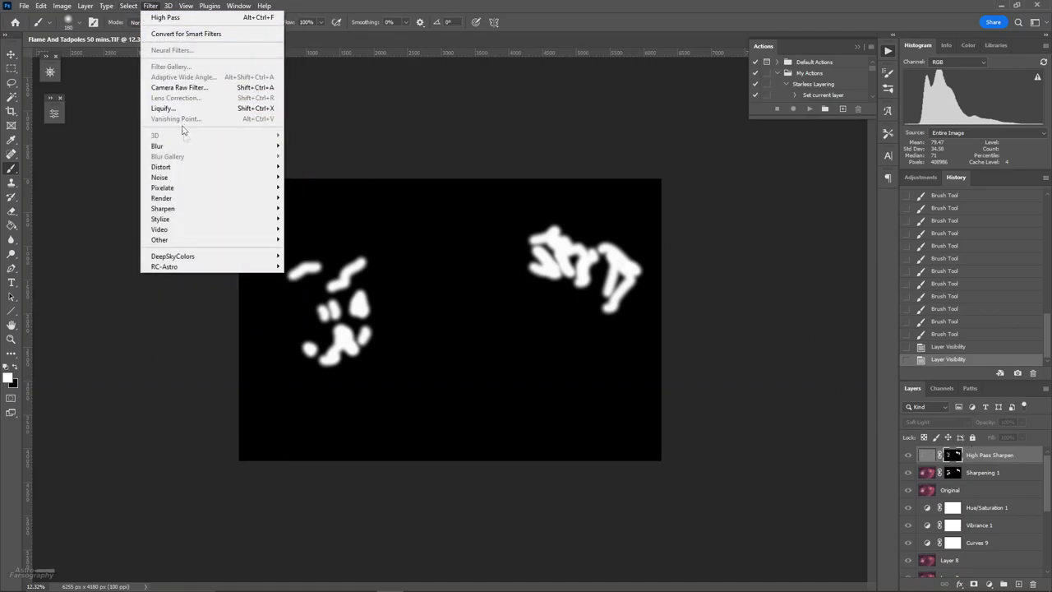
mouse_move(271, 146)
left_click(312, 187)
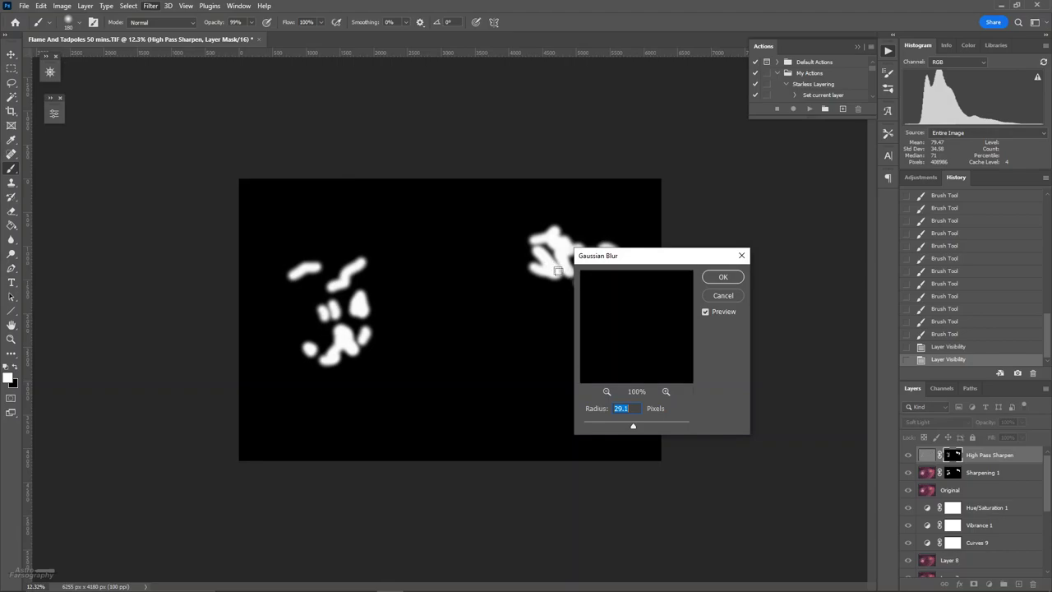
left_click(717, 279)
key("b")
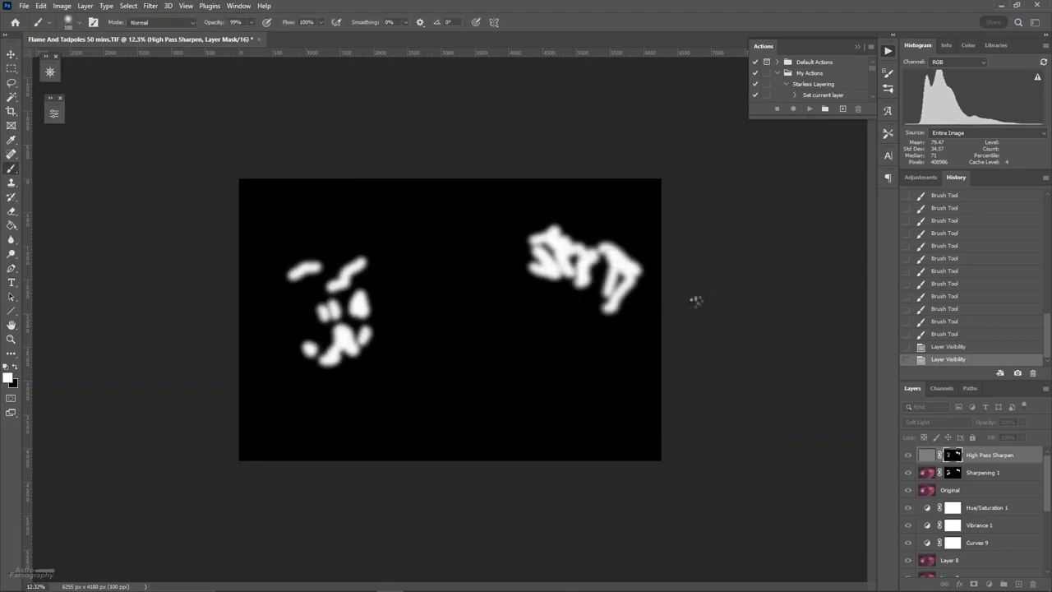
Check the mask as a red overlay, return to the full-colour image, and toggle High Pass Sharpen to compare.
left_click(926, 454)
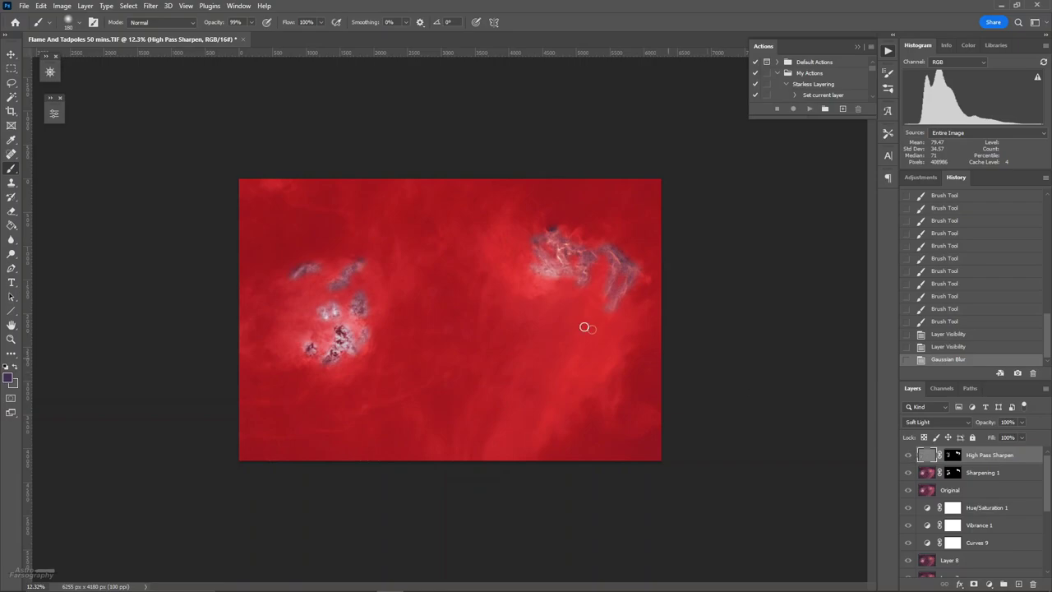
left_click(952, 456)
left_click(927, 455)
left_click(909, 455)
left_click(909, 455)
Switch to the Move tool and set the Histogram channel to Colors.
key("v")
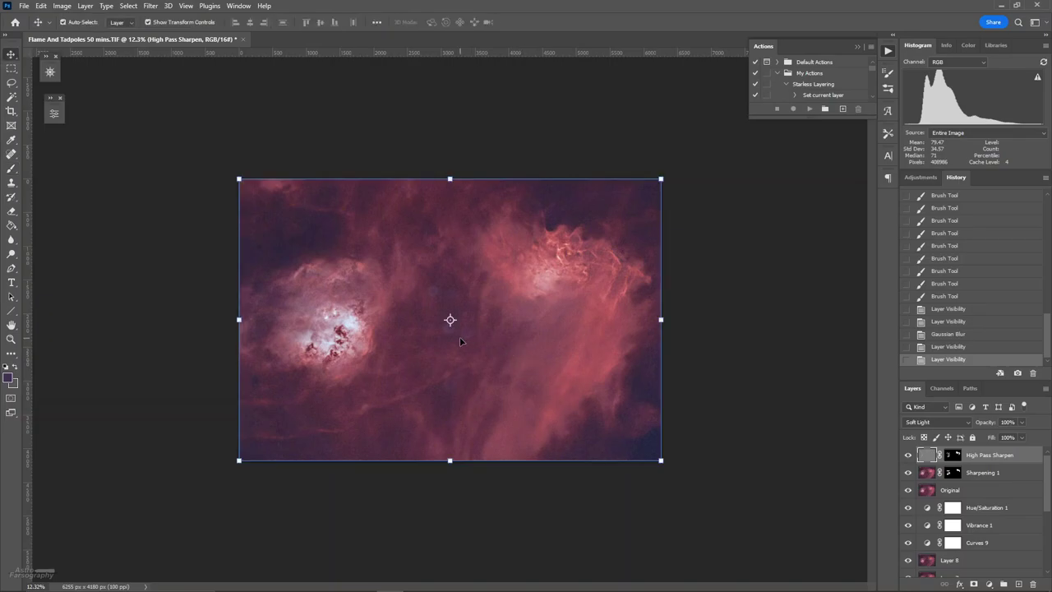
scroll(458, 337, "down", 2)
scroll(429, 344, "up", 3)
scroll(423, 337, "up", 1)
scroll(416, 328, "down", 2)
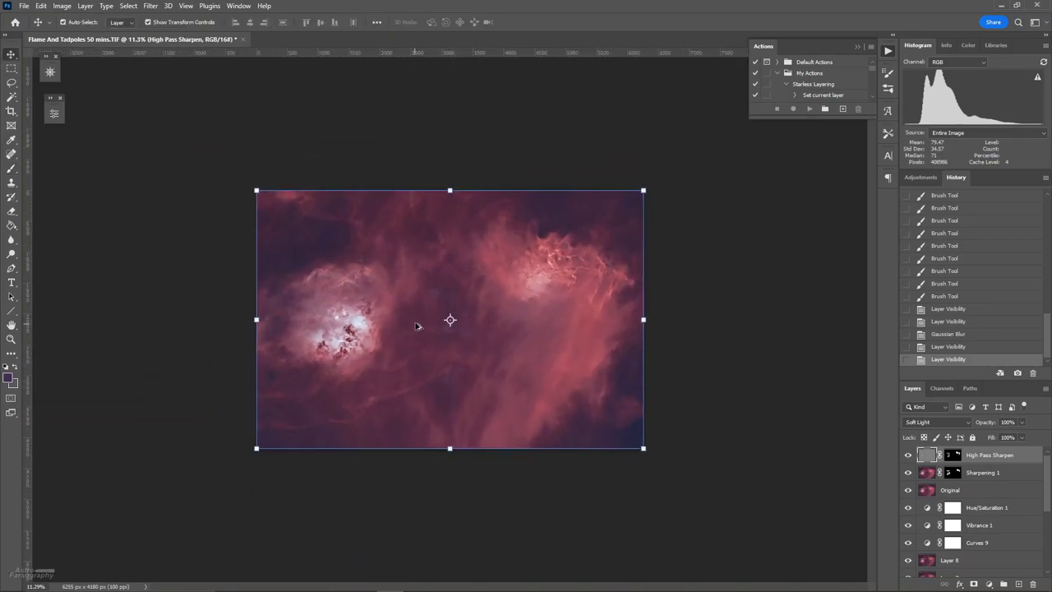
left_click(982, 65)
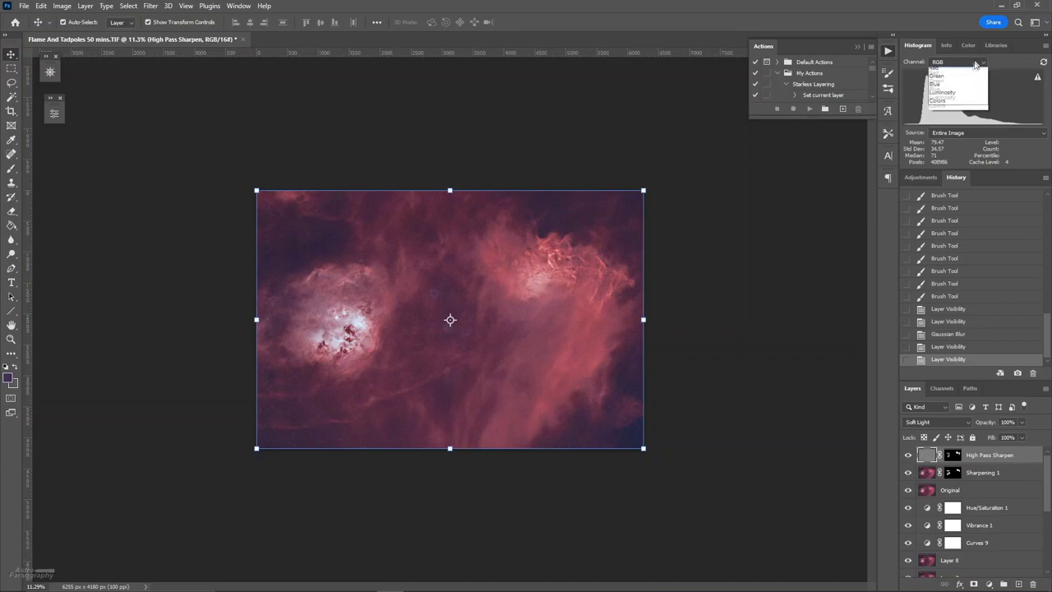
left_click(944, 109)
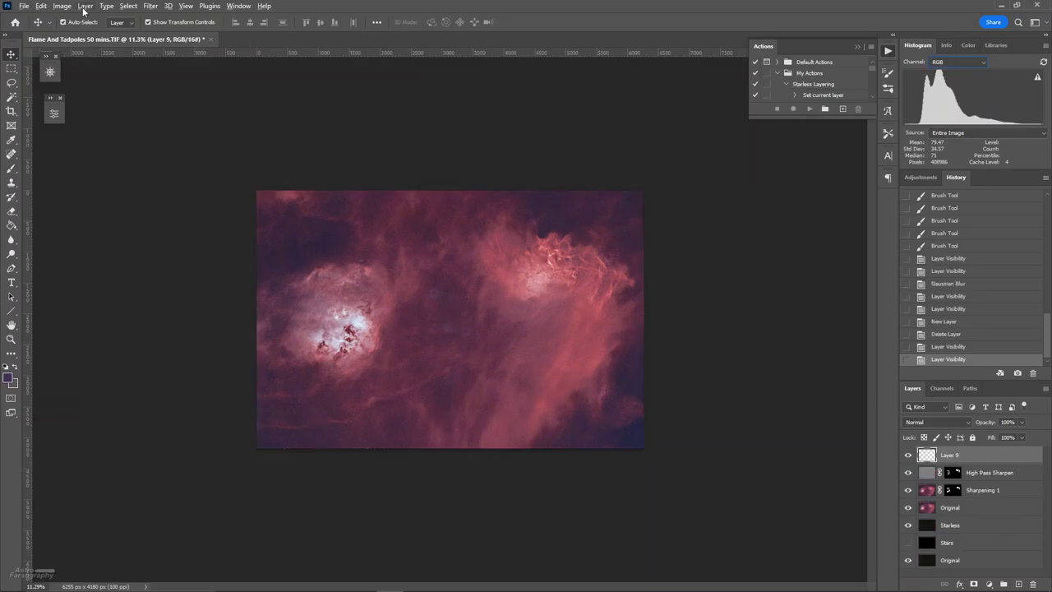
Stamp the visible image into Layer 9 and add a Curves adjustment layer above it.
left_click(85, 6)
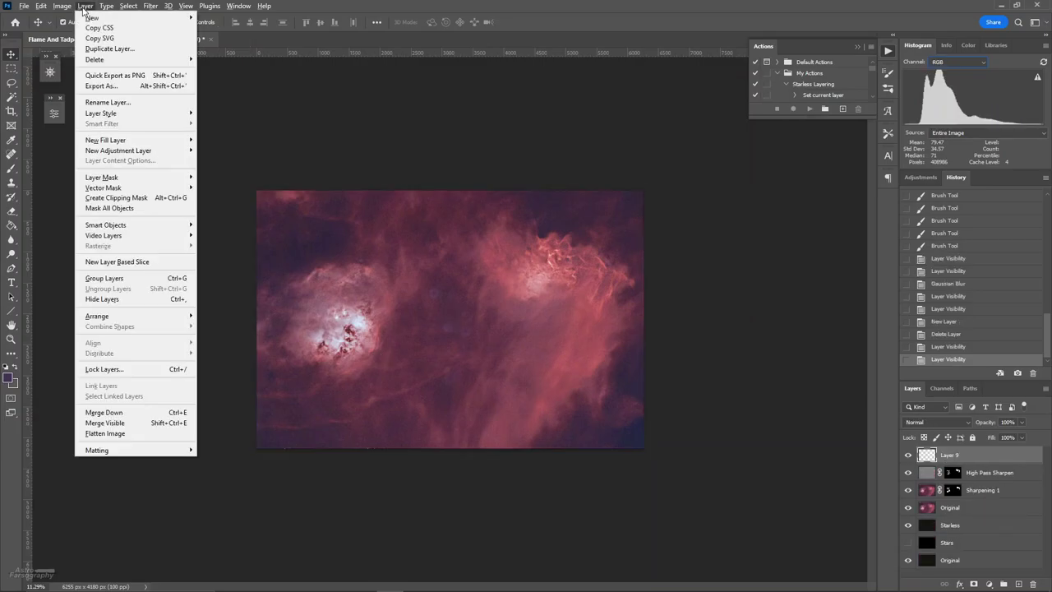
left_click(126, 423, "alt")
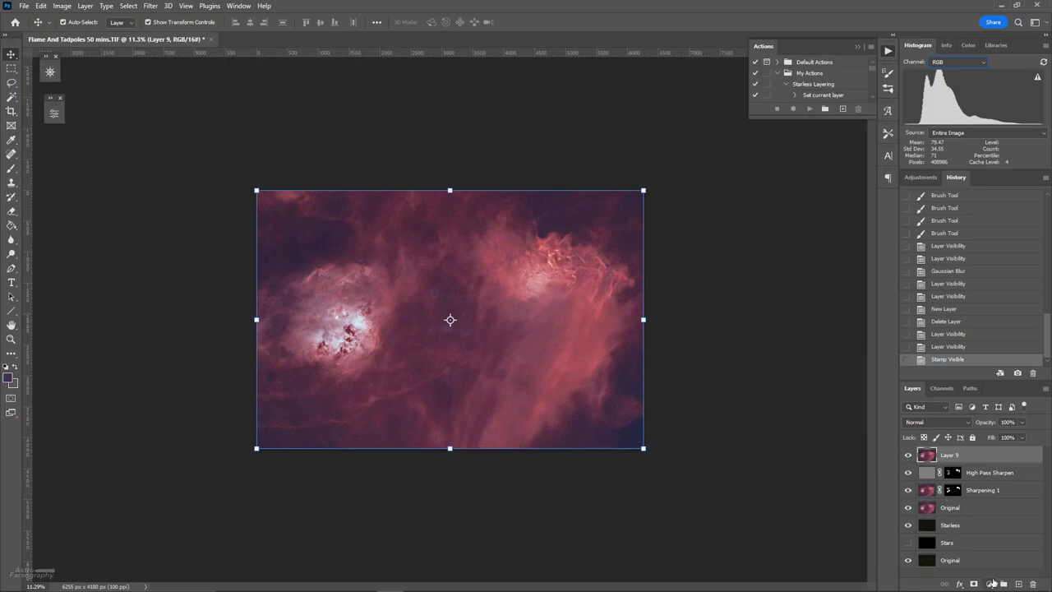
left_click(993, 583)
left_click(940, 440)
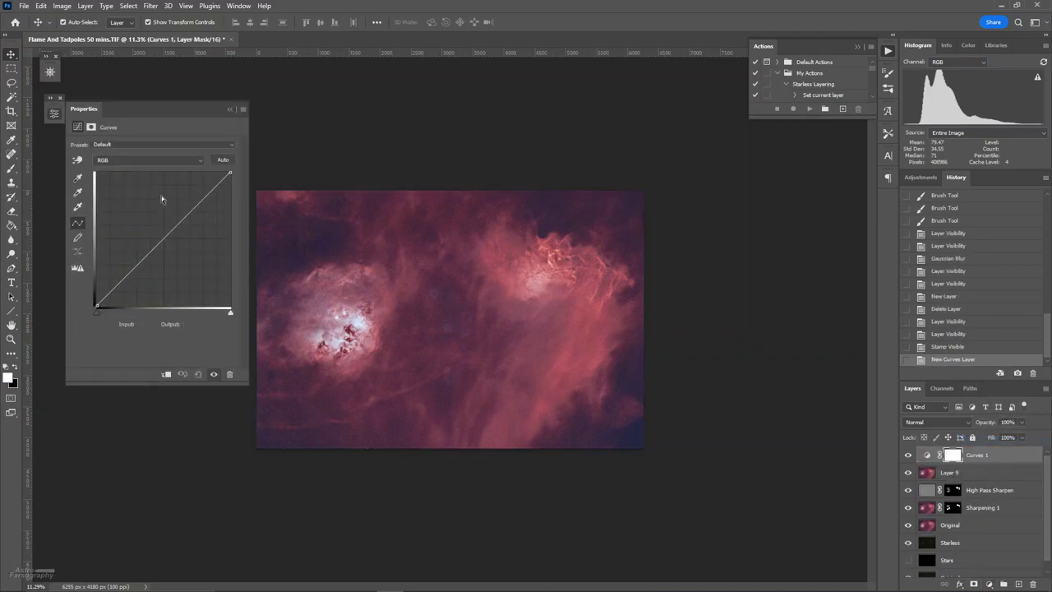
Move Curves 1's Blue black point to Input 10, Output 0, then stamp the result into Layer 10.
left_click(127, 144)
left_click(141, 150)
left_click(141, 160)
left_click(117, 192)
left_click_drag(96, 313, 102, 321)
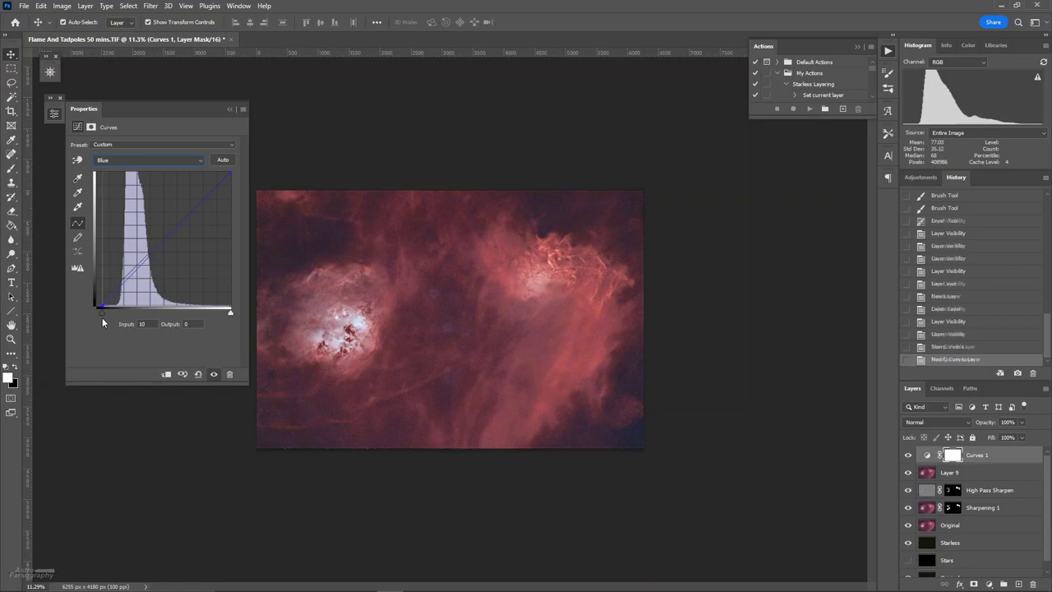
left_click(230, 109)
scroll(428, 310, "down", 3)
scroll(440, 363, "up", 3)
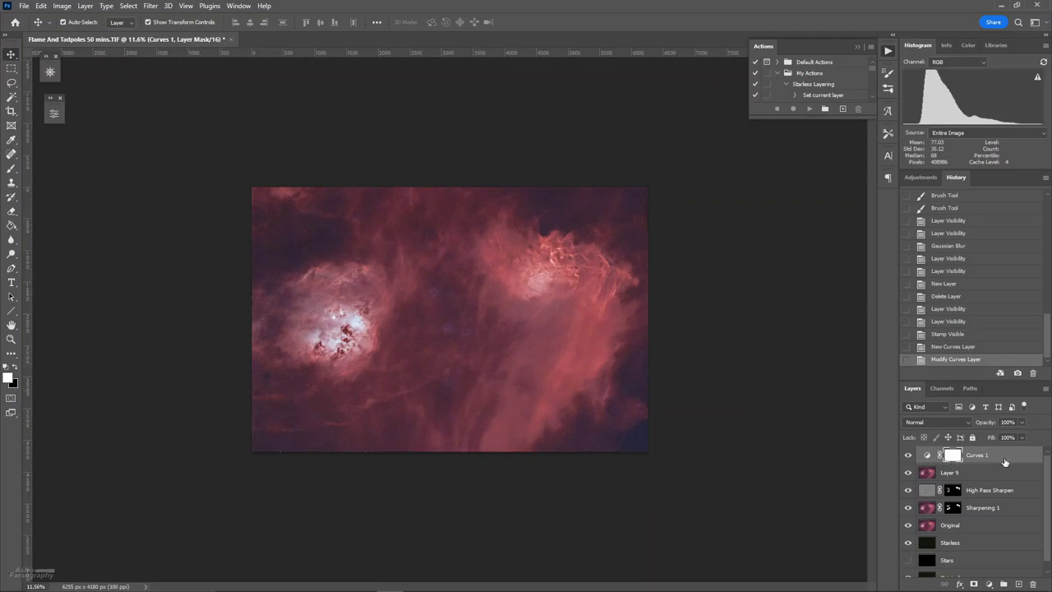
key("ctrl+shift+alt+e")
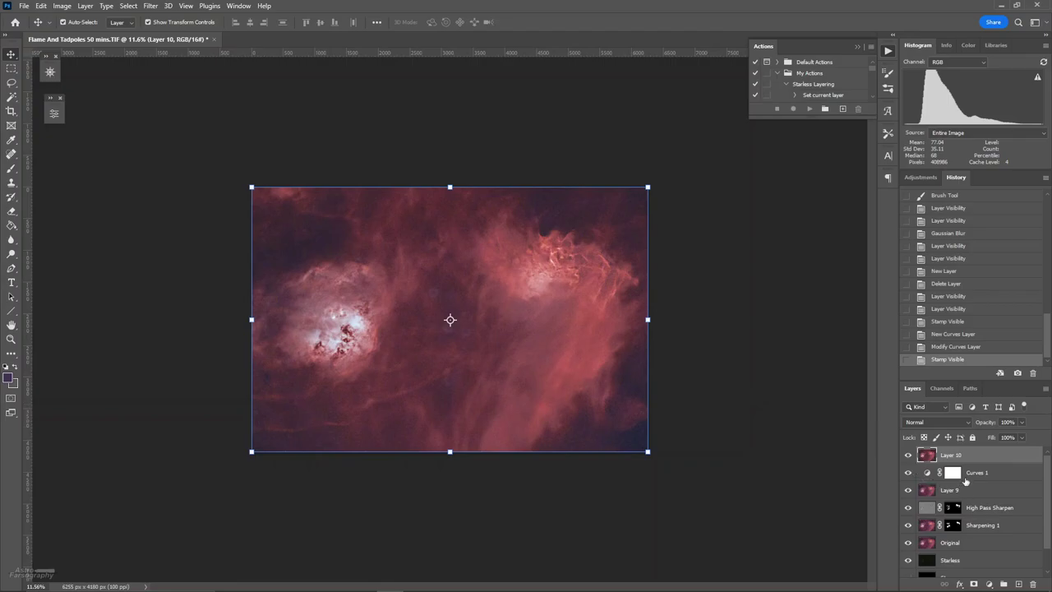
Turn on the Stars layer, duplicate it to the top of the stack, and hide the copy.
scroll(960, 467, "down", 1)
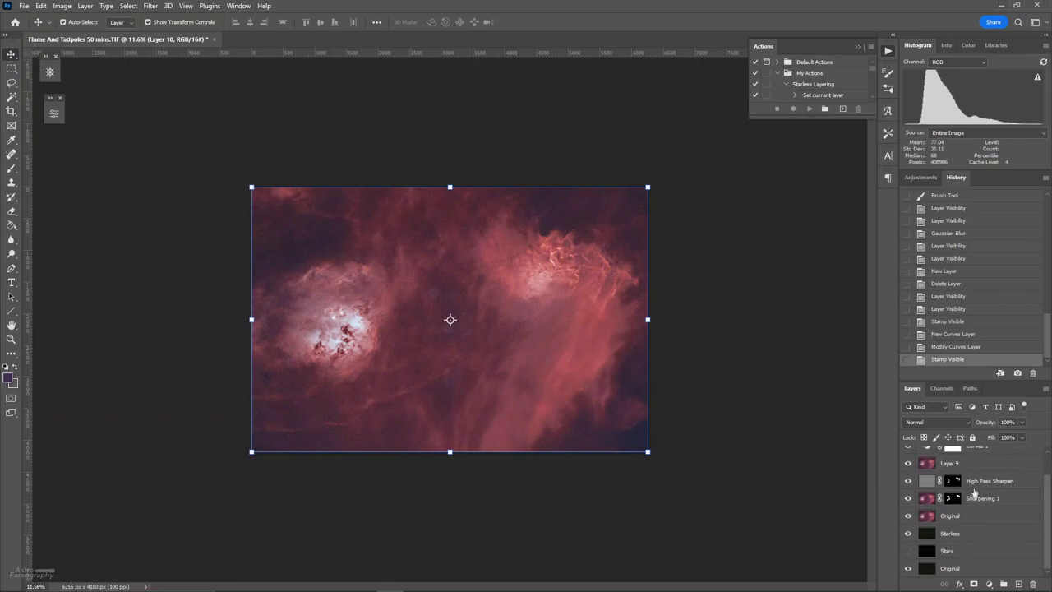
left_click(909, 551)
left_click(968, 557)
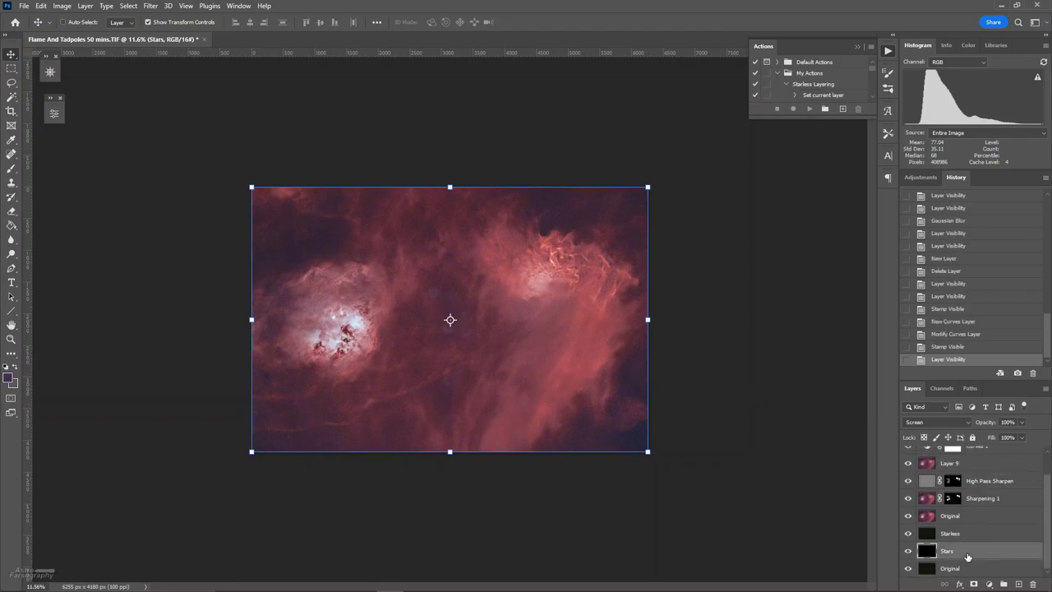
scroll(965, 539, "up", 1)
key("ctrl+j")
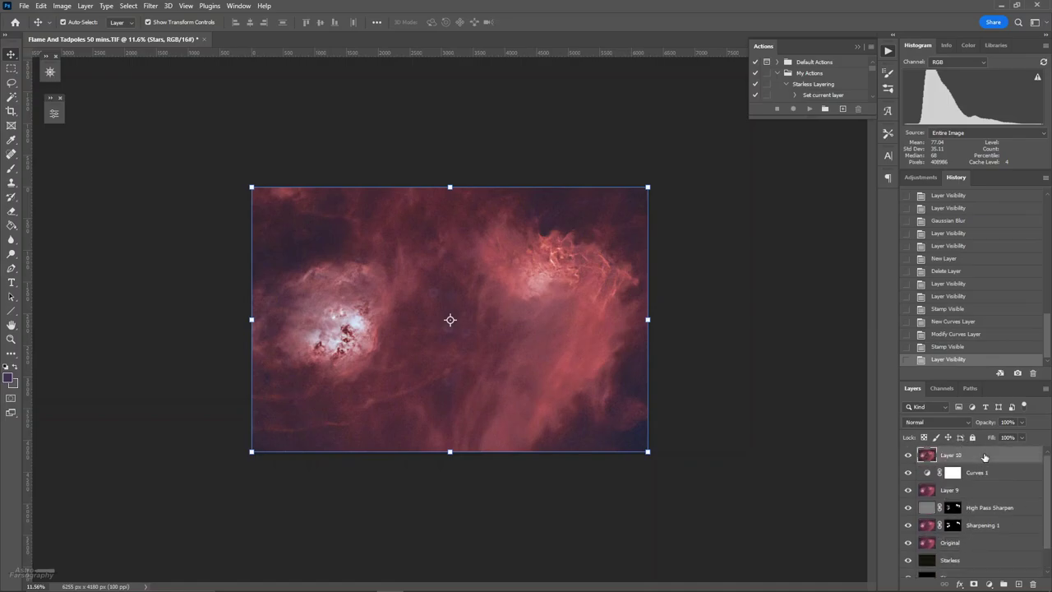
scroll(374, 326, "up", 3)
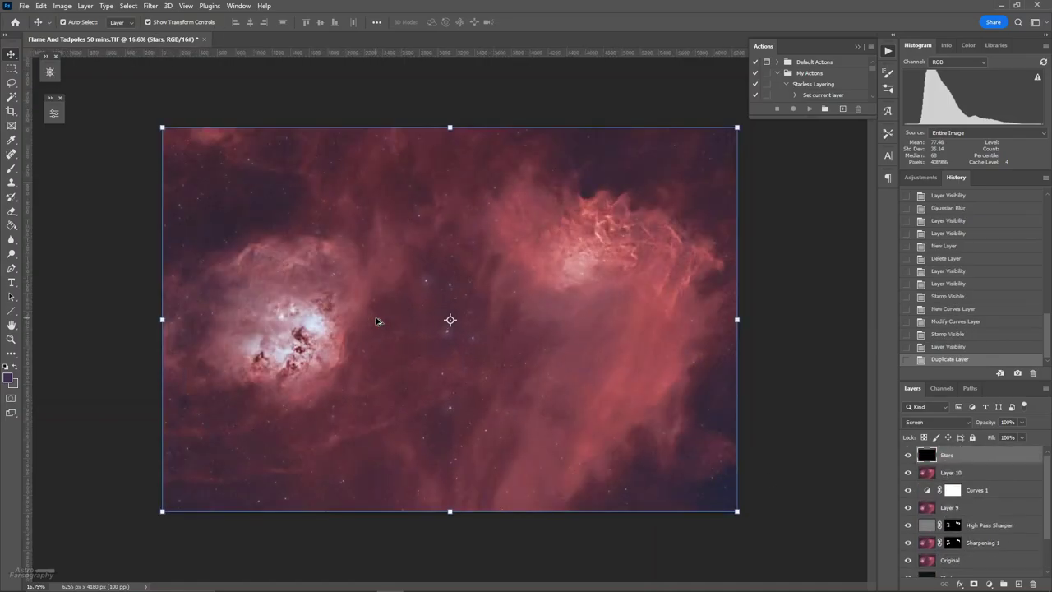
scroll(374, 326, "down", 1)
left_click(909, 454)
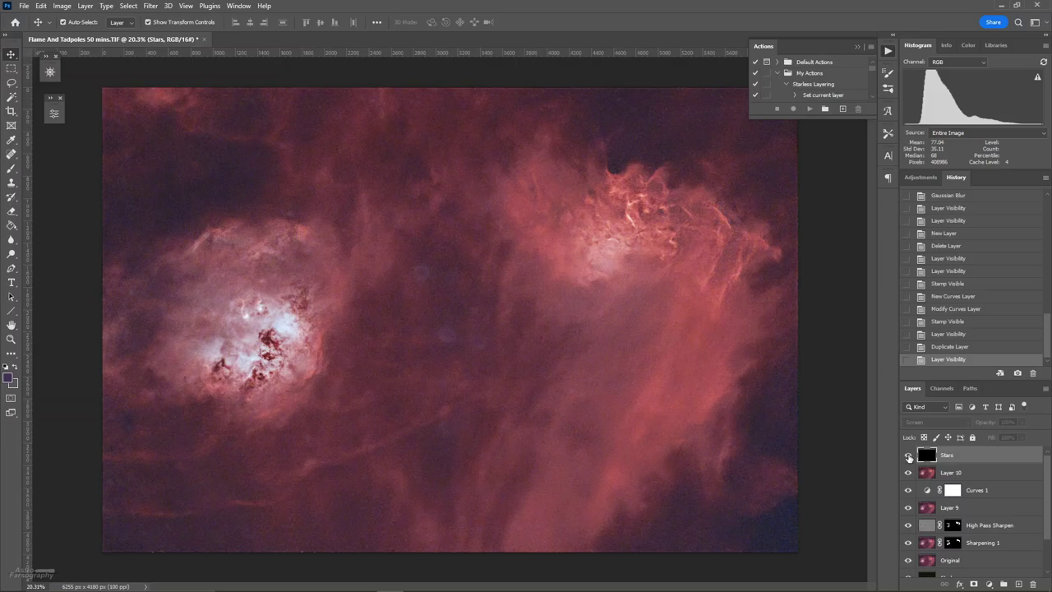
Turn the Stars layer back on so the stars show over the nebula, then zoom out.
left_click(909, 456)
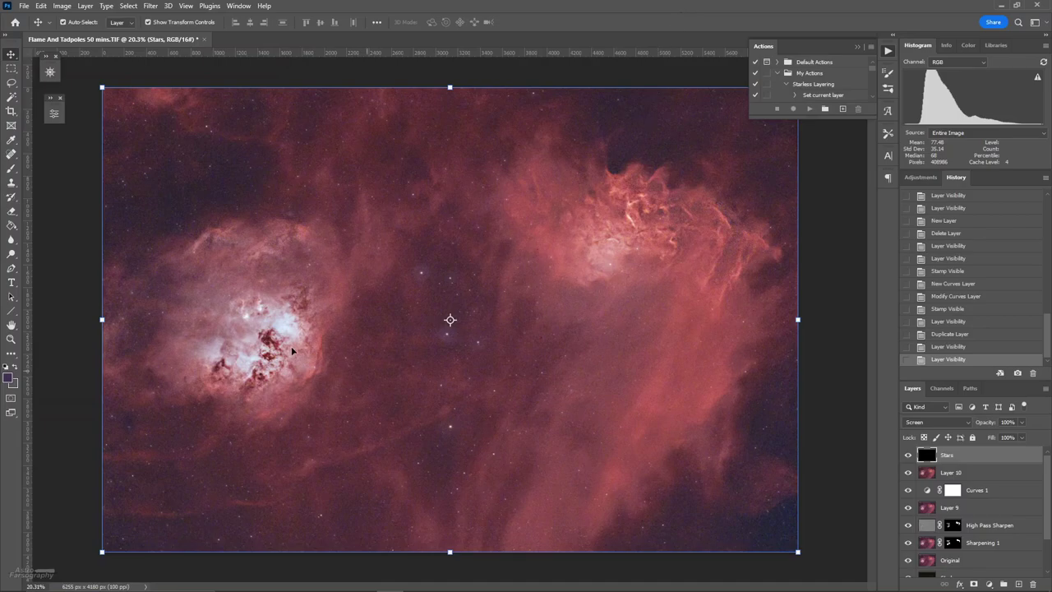
scroll(337, 332, "down", 2)
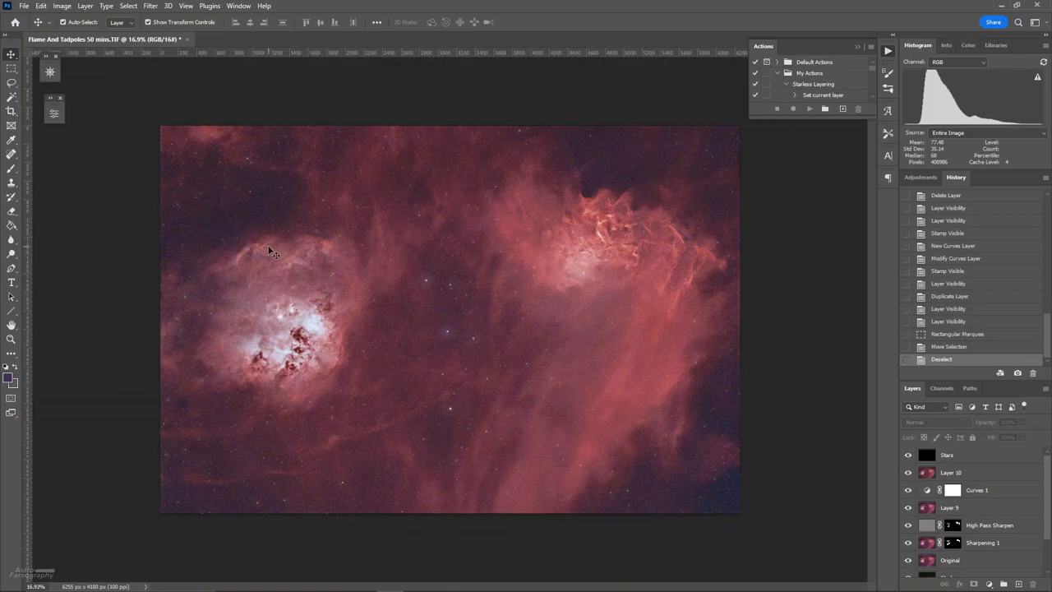
Draw a fixed-ratio 16:9 rectangular selection framing both nebulae.
left_click(12, 68)
left_click(276, 23)
left_click(261, 41)
left_click_drag(151, 121, 757, 454)
left_click_drag(599, 389, 565, 408)
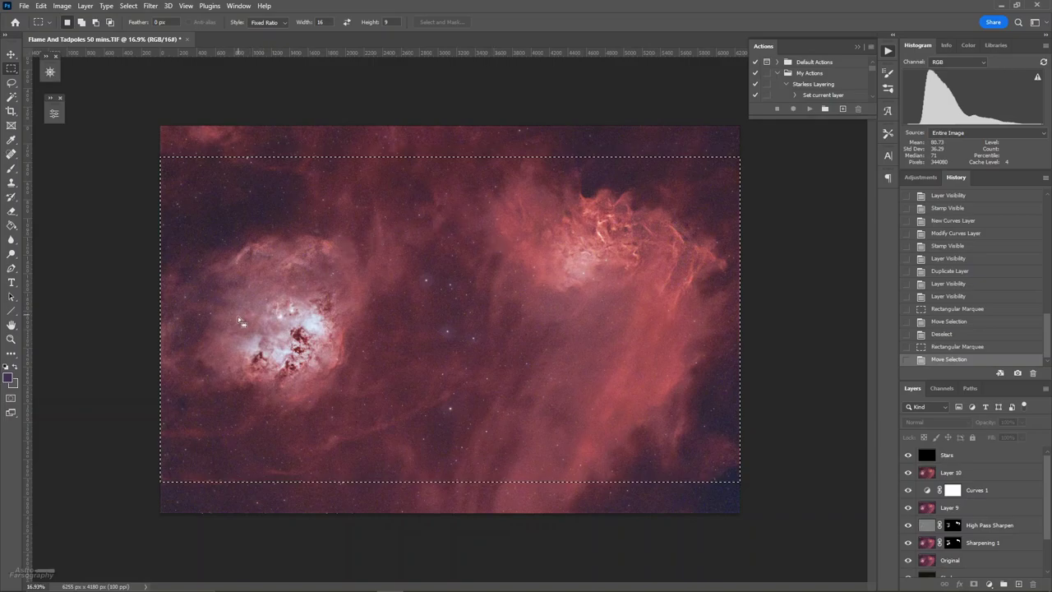
Stamp all visible layers into a new Layer 11 above Stars, then start a new document.
left_click(997, 461)
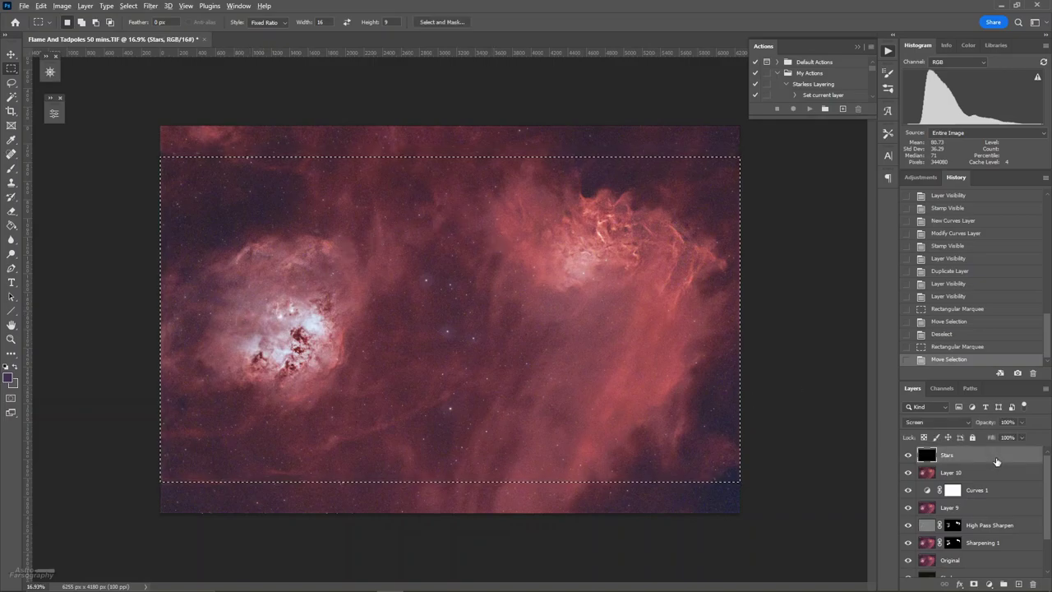
key("ctrl+shift+alt+e")
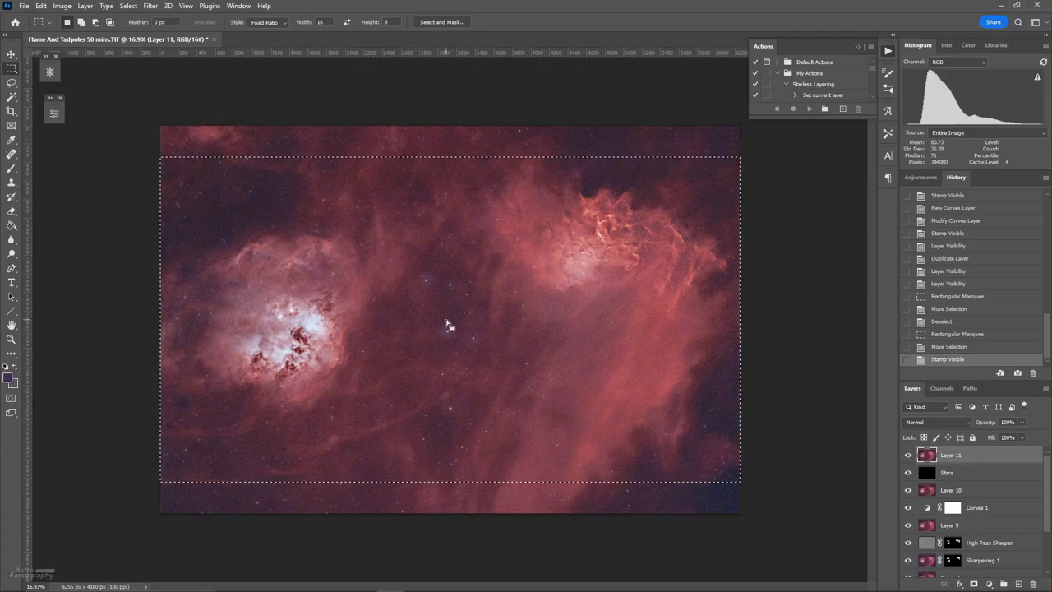
key("ctrl+n")
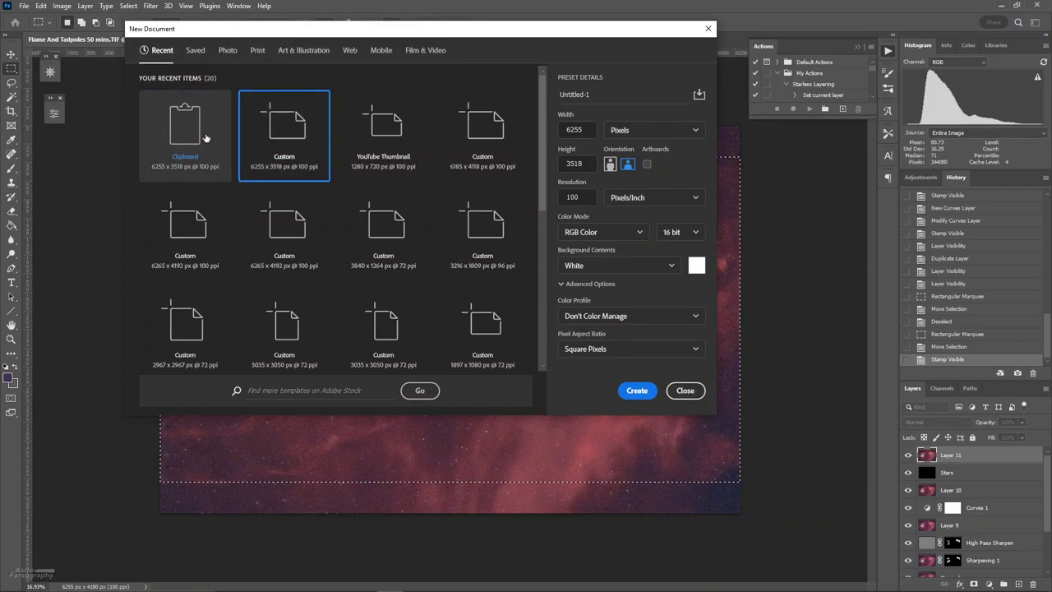
Create the 6255 × 3518 px document, paste the nebula crop as Layer 1, then return to Flame And Tadpoles.
left_click(638, 392)
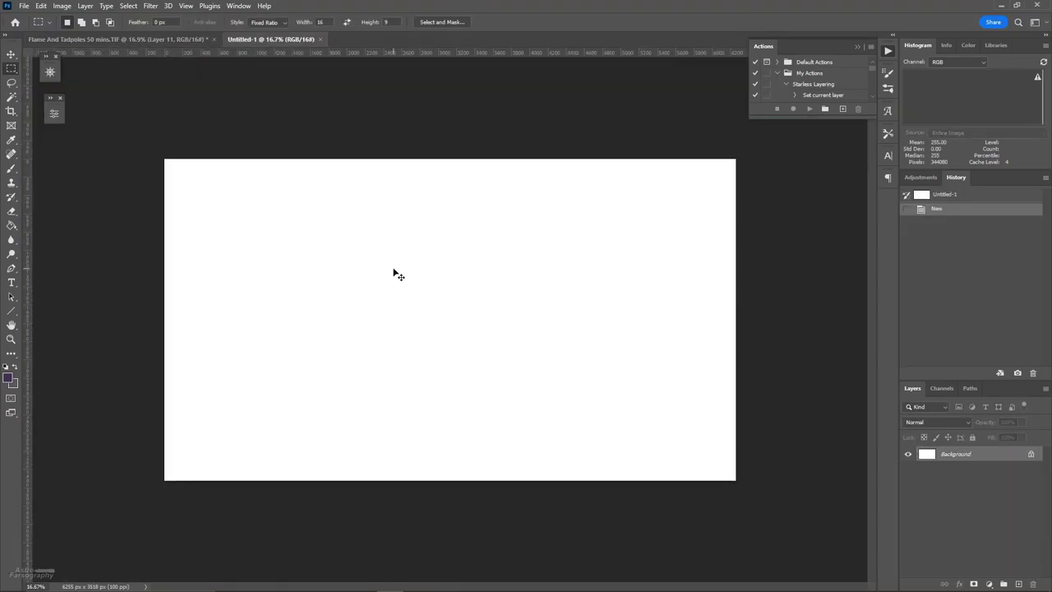
key("ctrl+v")
scroll(396, 270, "down", 2)
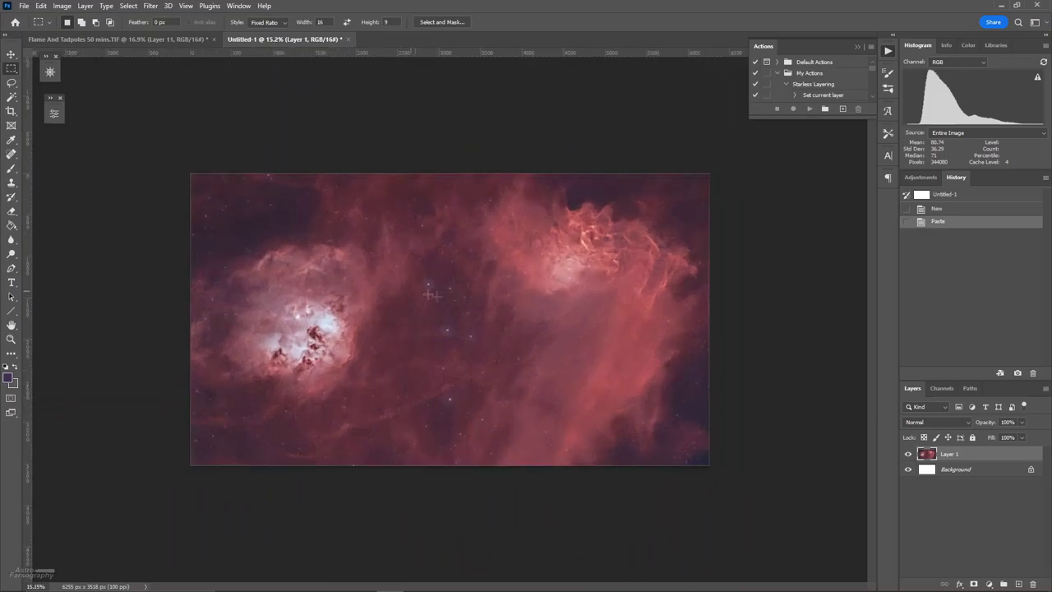
left_click(152, 39)
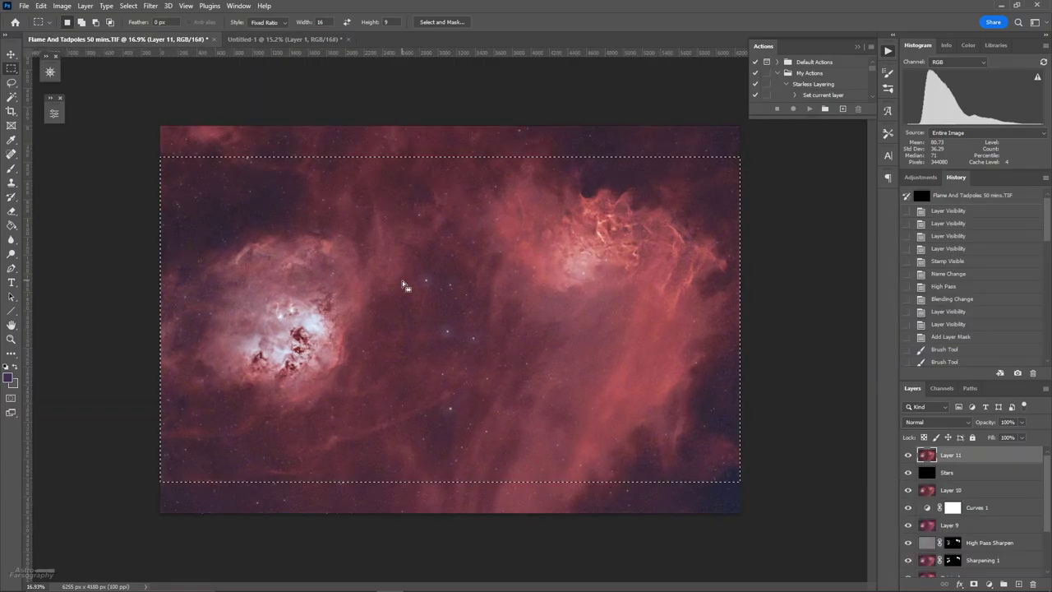
Deselect the 16:9 marquee on Flame And Tadpoles, leaving Layer 11 uncropped.
key("ctrl+d")
scroll(402, 289, "down", 3)
scroll(259, 287, "up", 2)
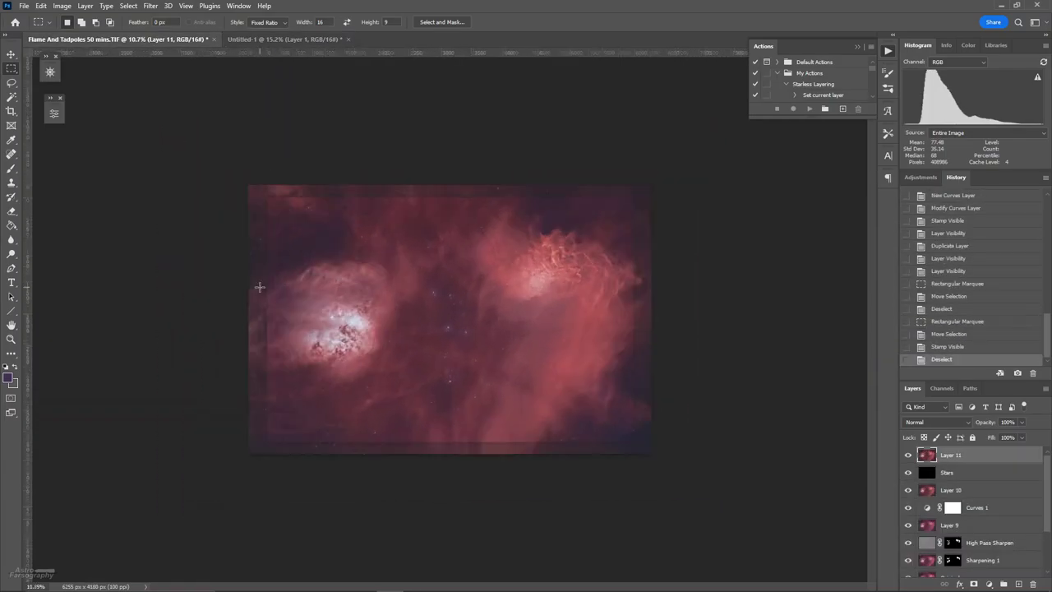
scroll(260, 287, "up", 1)
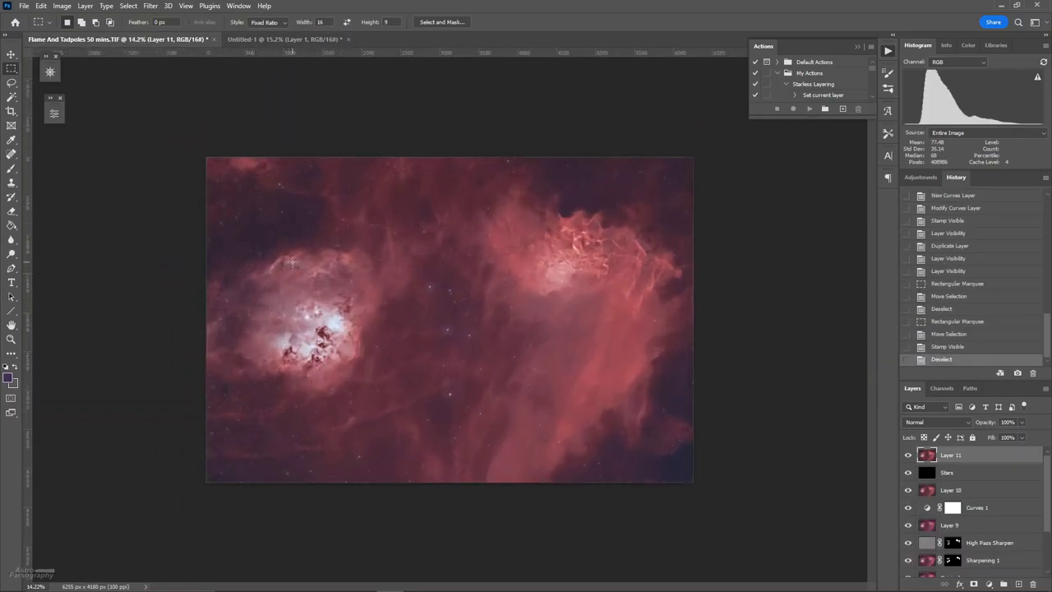